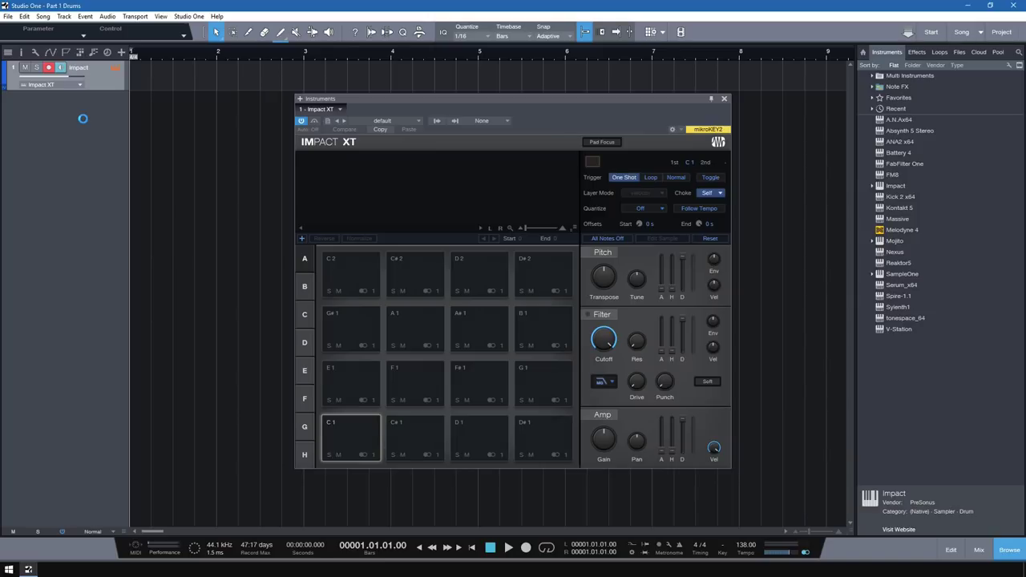
Browse the sample files to the Kicks folder under Drums in the Sonic Academy Sample Pack
click(959, 52)
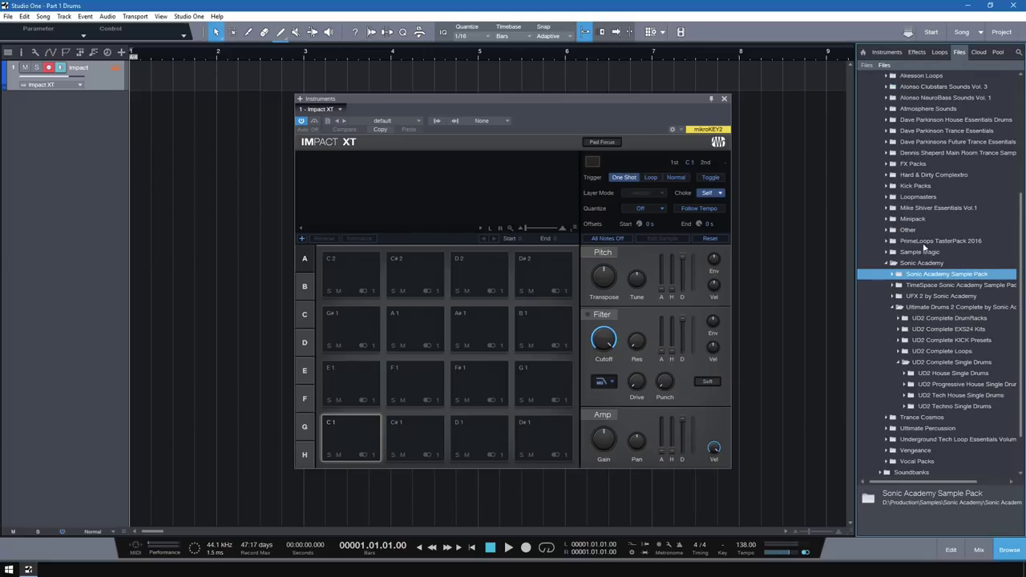
click(893, 274)
scroll(923, 322, down, 1)
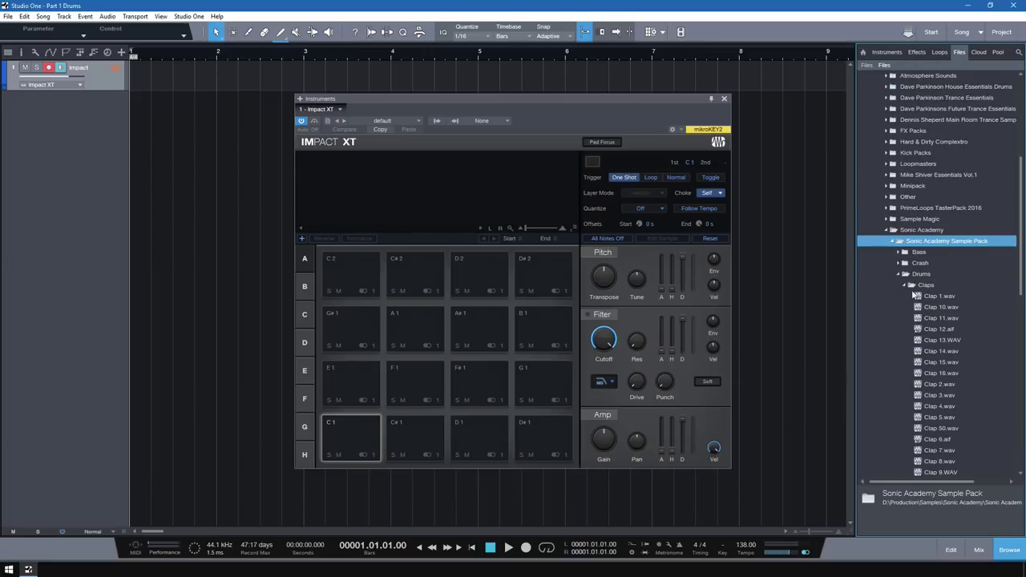
click(904, 285)
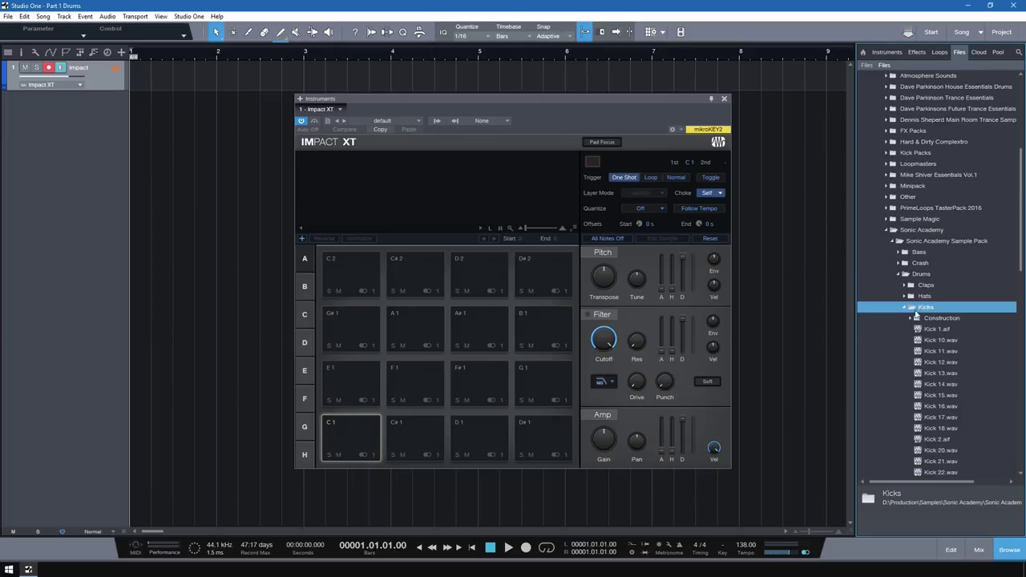
click(904, 308)
Audition the kick samples from Kick 1 to Kick 15 and load Kick 14.wav onto pad C 2
click(933, 329)
click(864, 528)
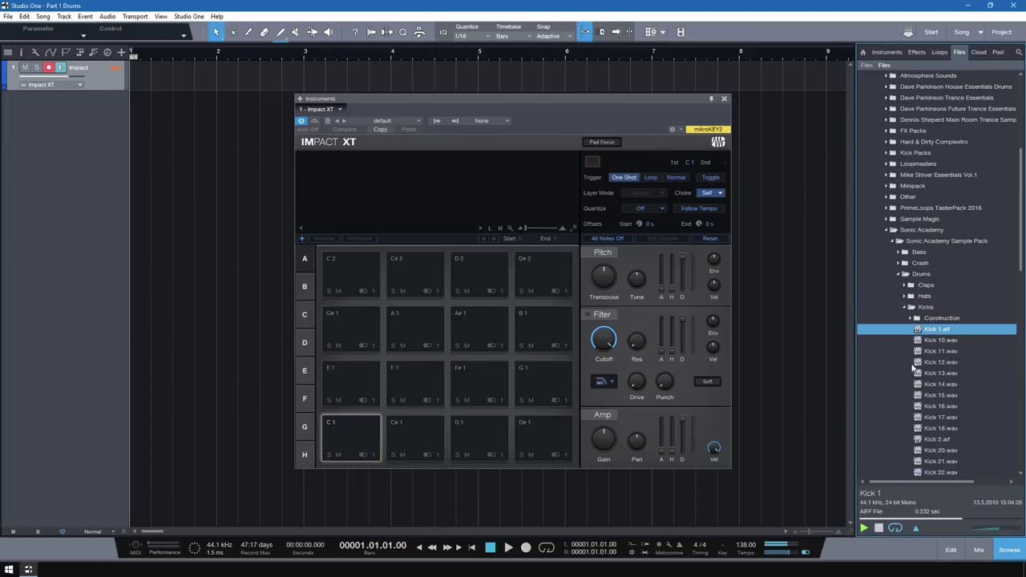
click(939, 341)
click(943, 352)
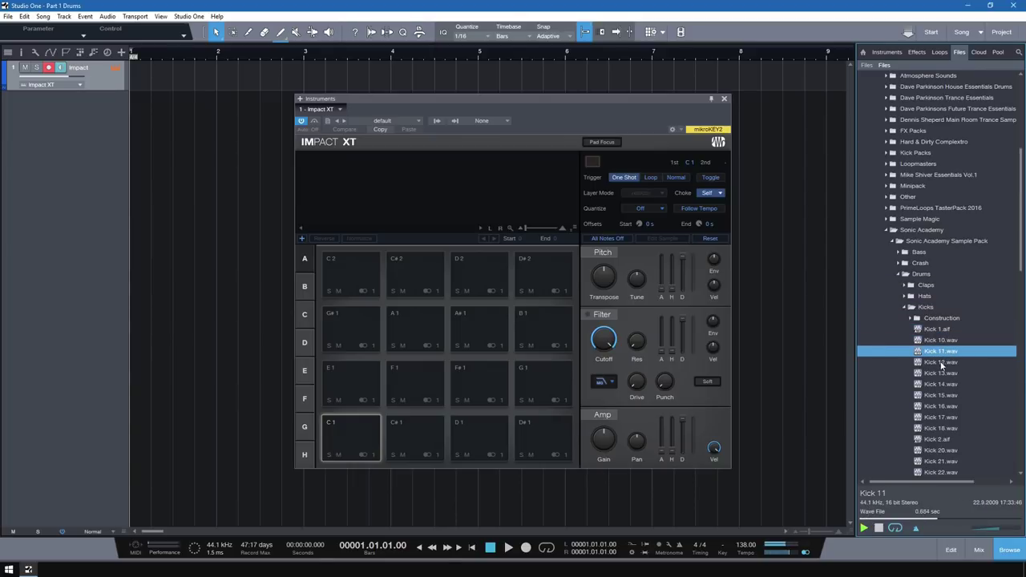
click(943, 363)
click(944, 375)
click(943, 385)
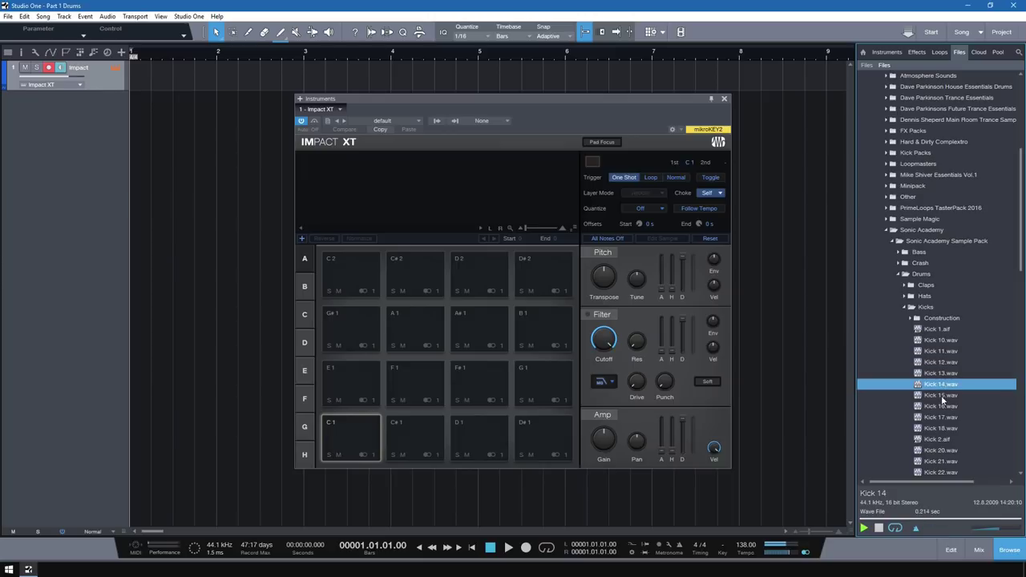
click(943, 396)
click(944, 386)
drag(935, 389, 370, 273)
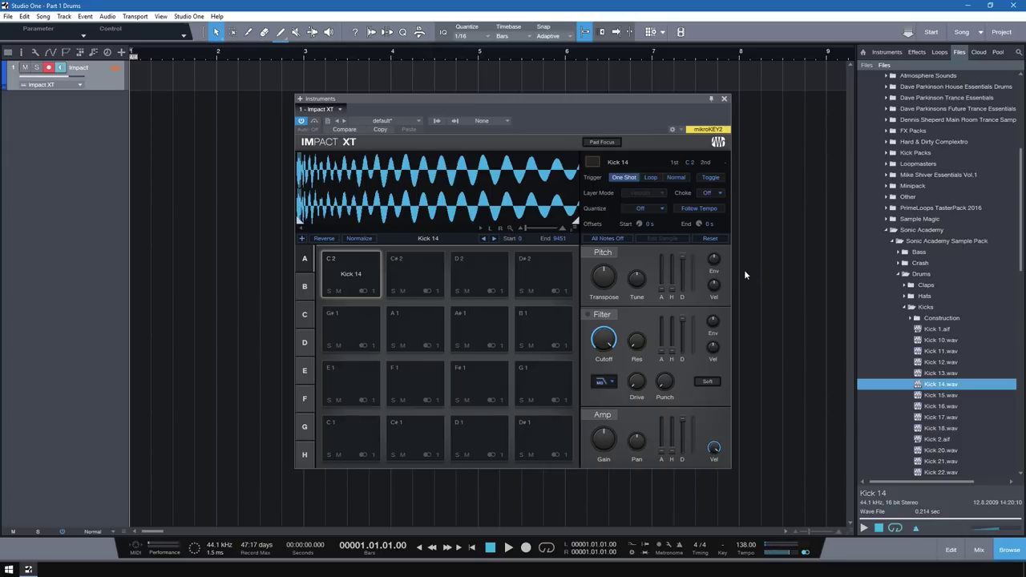
Trim the Kick 14 sample's end to 9374, lower its amp gain to -15.3 dB and close the Impact XT window
click(349, 274)
mouse_move(576, 220)
mouse_down()
mouse_move(548, 221)
mouse_move(569, 224)
mouse_up()
drag(612, 441, 611, 462)
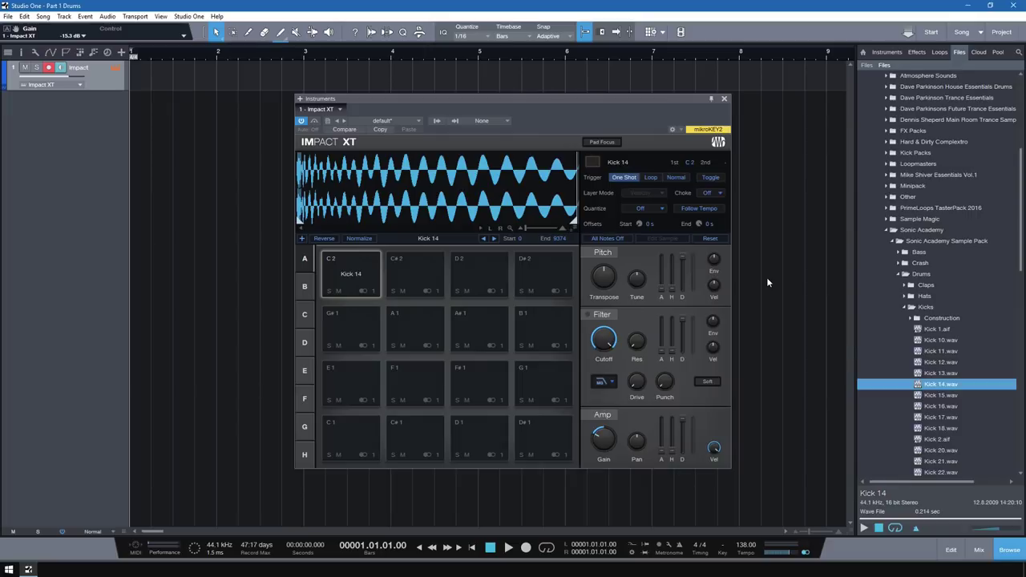
click(724, 99)
Draw a one-bar instrument part at bar 1 on the Impact track with the Paint tool, and return to the Arrow tool
right_click(234, 107)
mouse_move(364, 167)
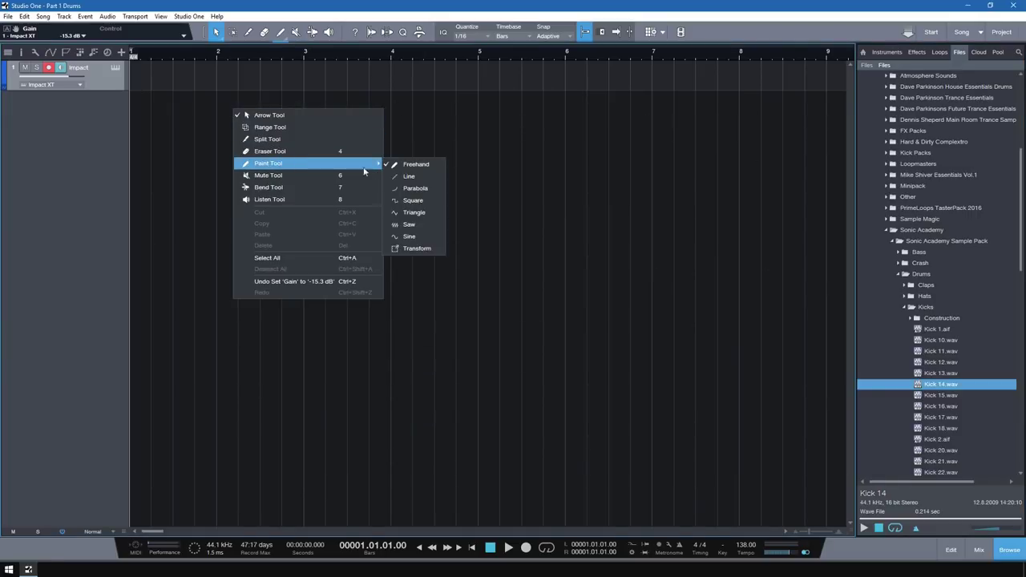
click(412, 163)
right_click(250, 100)
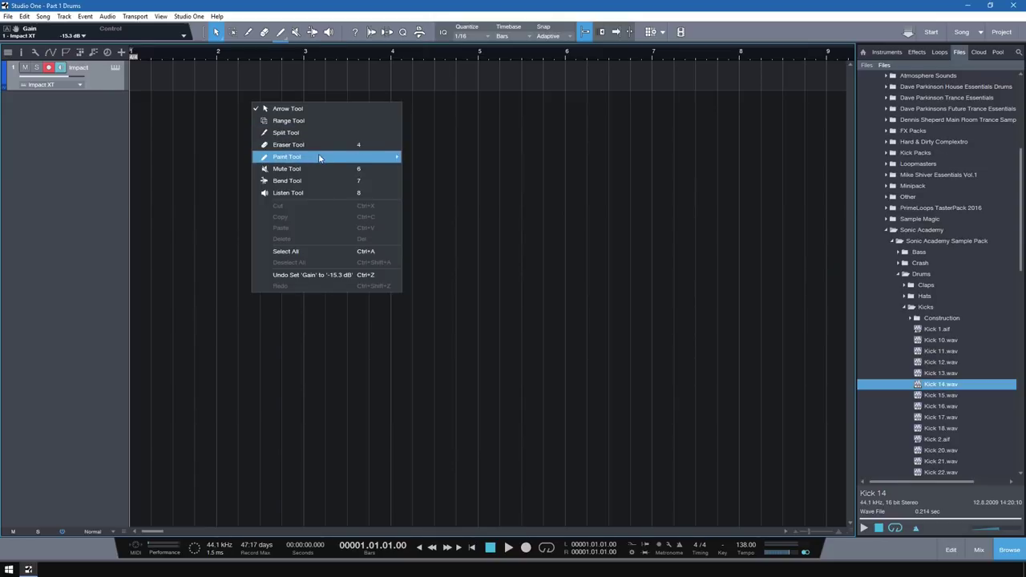
mouse_move(319, 157)
click(433, 169)
right_click(414, 168)
mouse_move(505, 222)
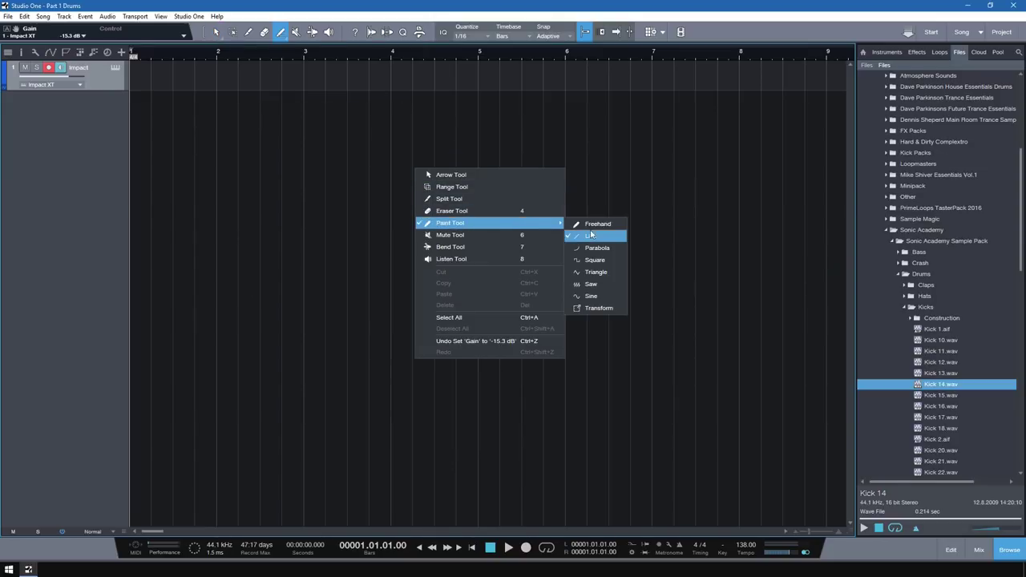
click(591, 234)
mouse_move(141, 70)
mouse_down()
mouse_move(233, 88)
mouse_move(216, 82)
mouse_up()
right_click(236, 89)
click(254, 97)
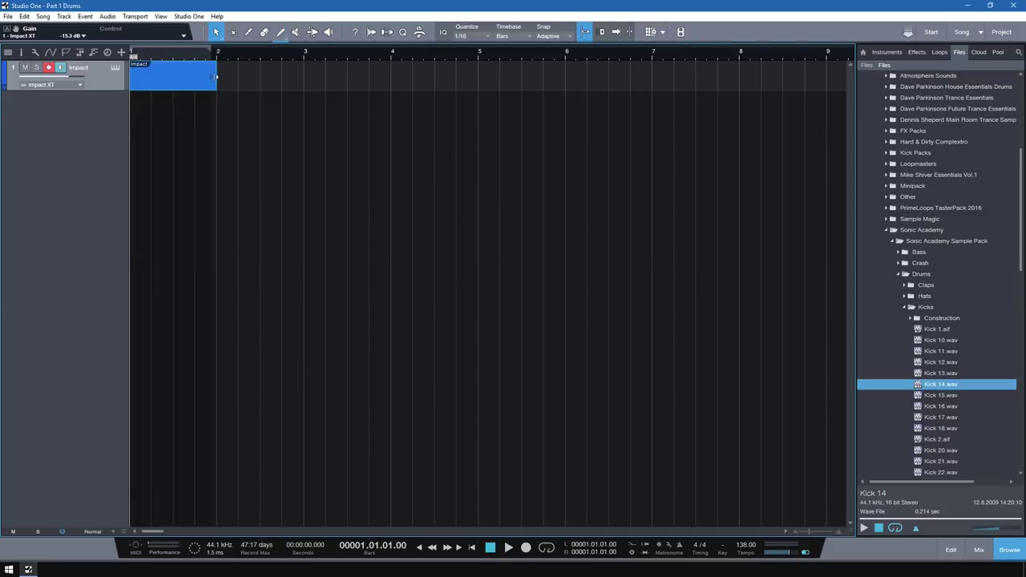
Loop playback over the one-bar Impact part and open it in an enlarged note editor
key(p)
click(545, 549)
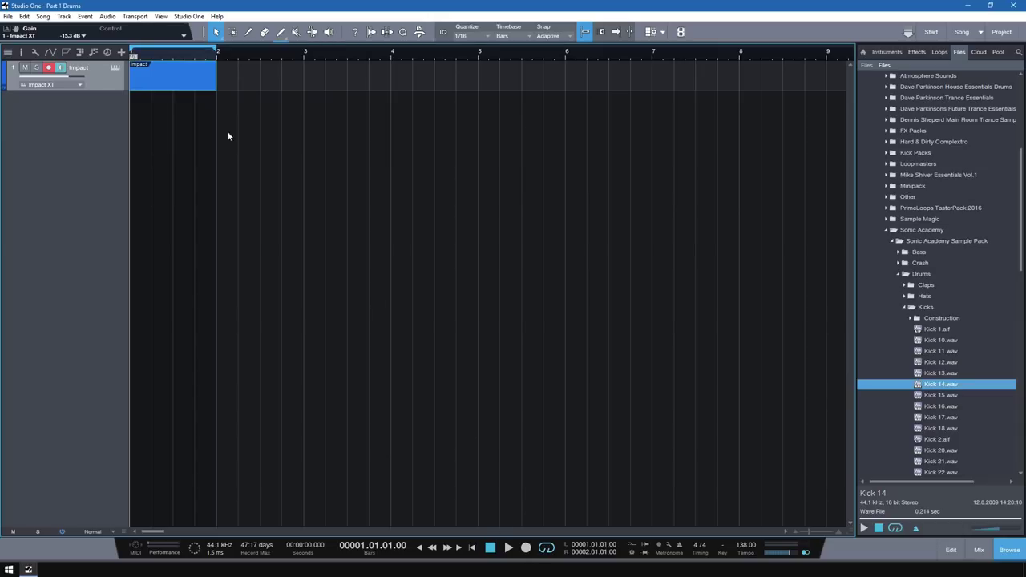
click(950, 550)
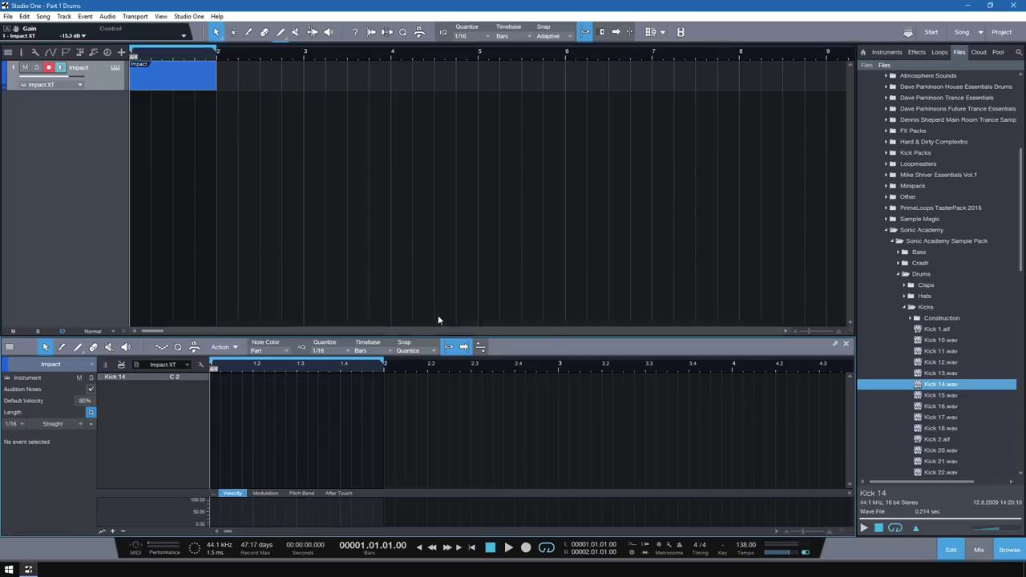
drag(390, 335, 377, 279)
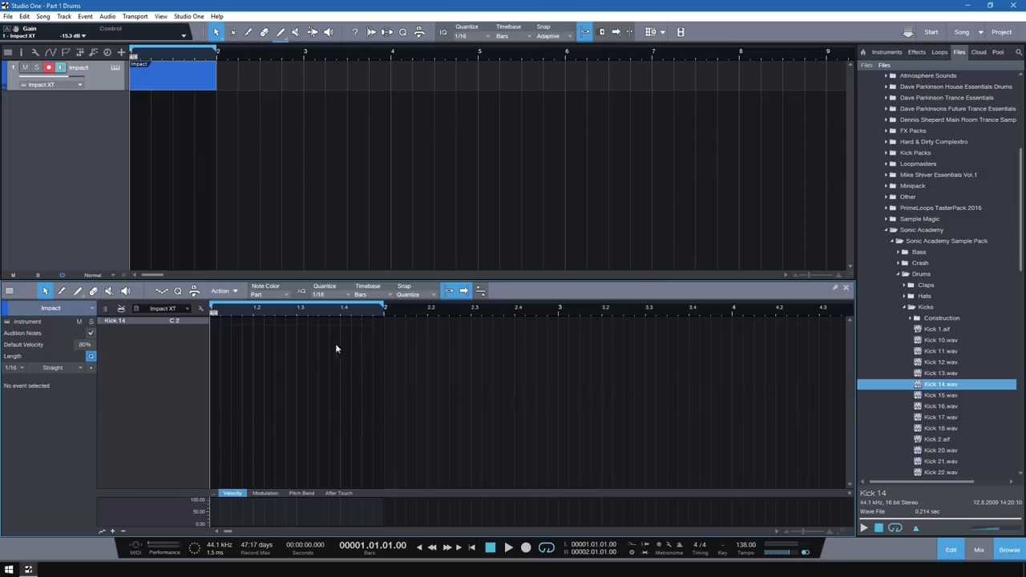
right_click(296, 346)
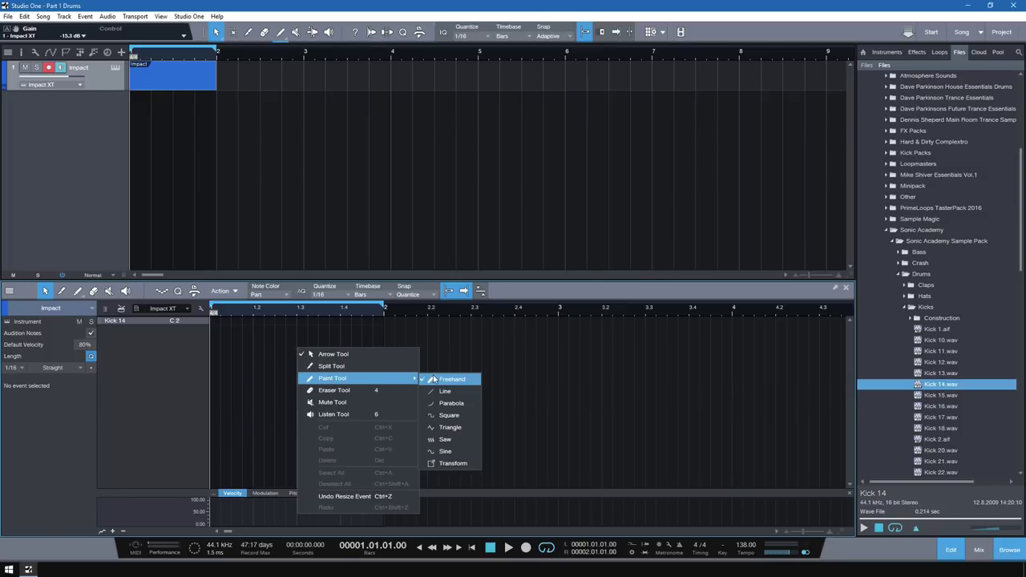
click(280, 340)
right_click(282, 340)
mouse_move(359, 371)
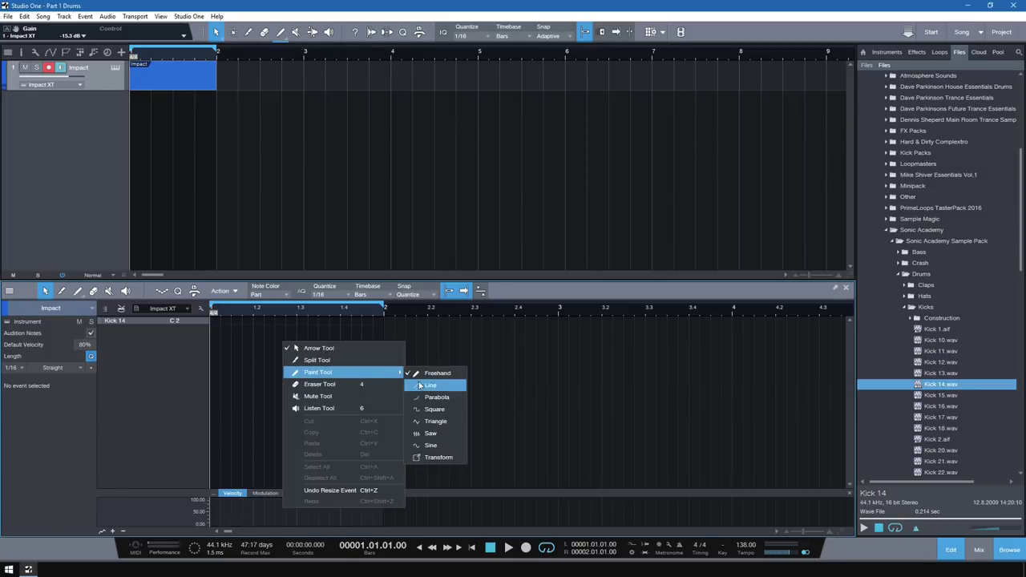
click(425, 384)
Paint Kick 14 notes on all four beats of bar 1 with the Freehand Paint tool, and play the loop back
right_click(323, 361)
mouse_move(431, 391)
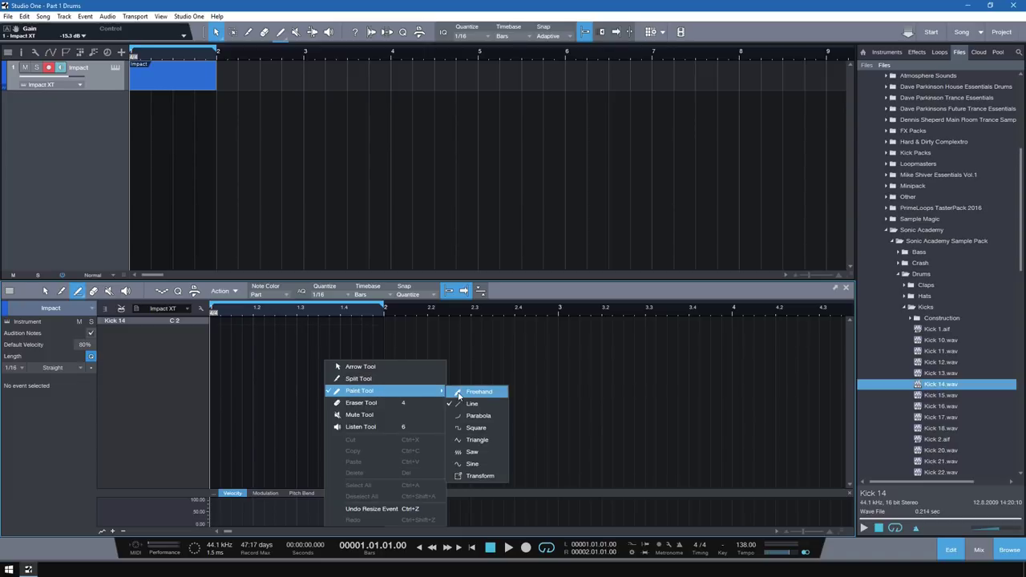
click(463, 392)
click(215, 322)
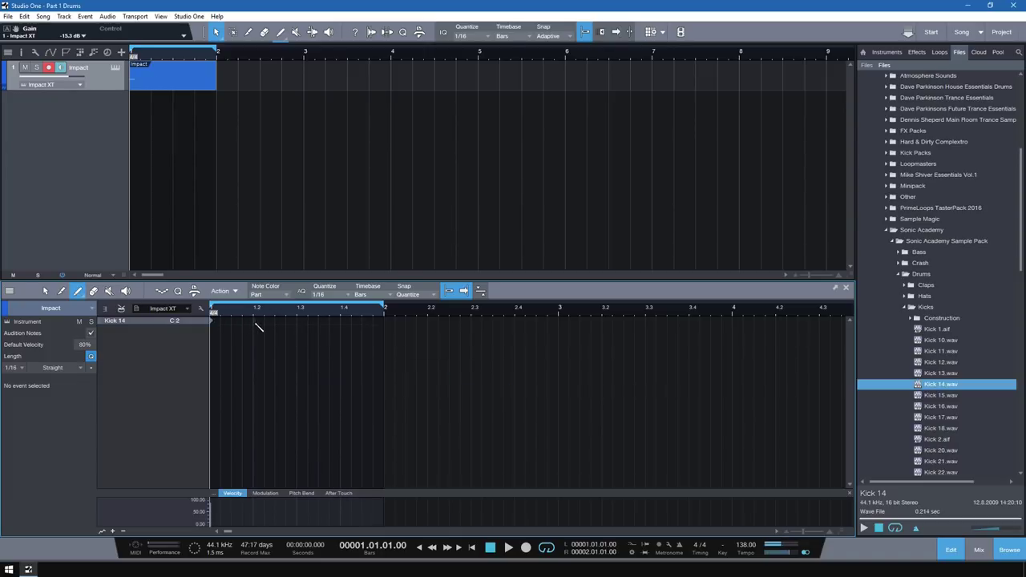
click(255, 321)
click(298, 322)
click(342, 322)
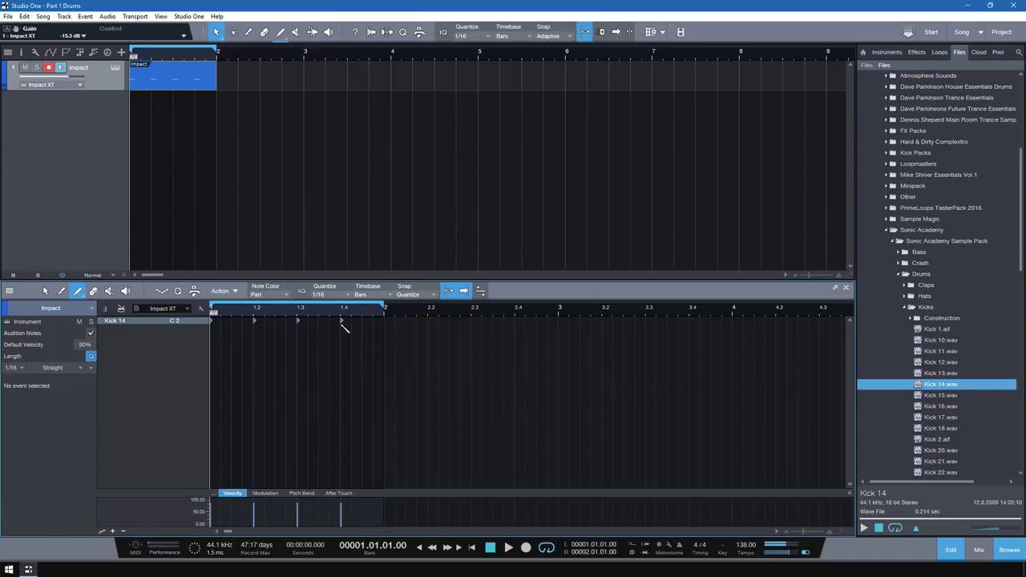
right_click(334, 350)
click(344, 359)
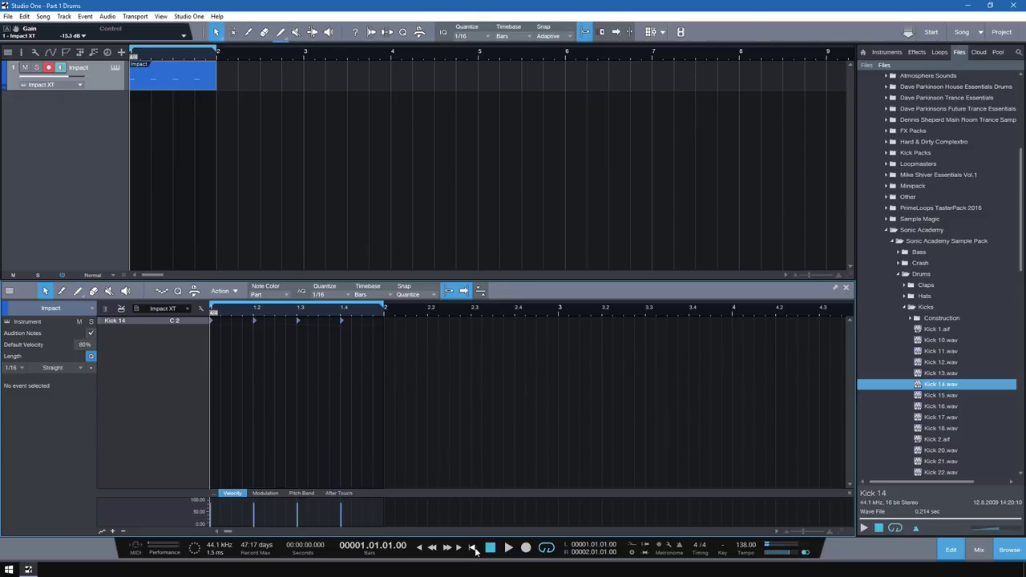
click(508, 547)
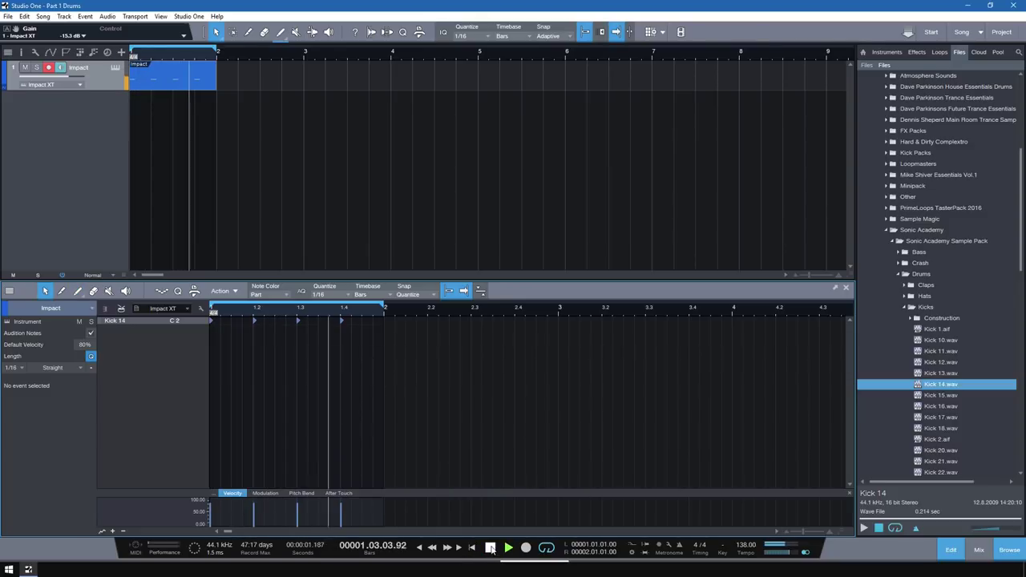
click(490, 547)
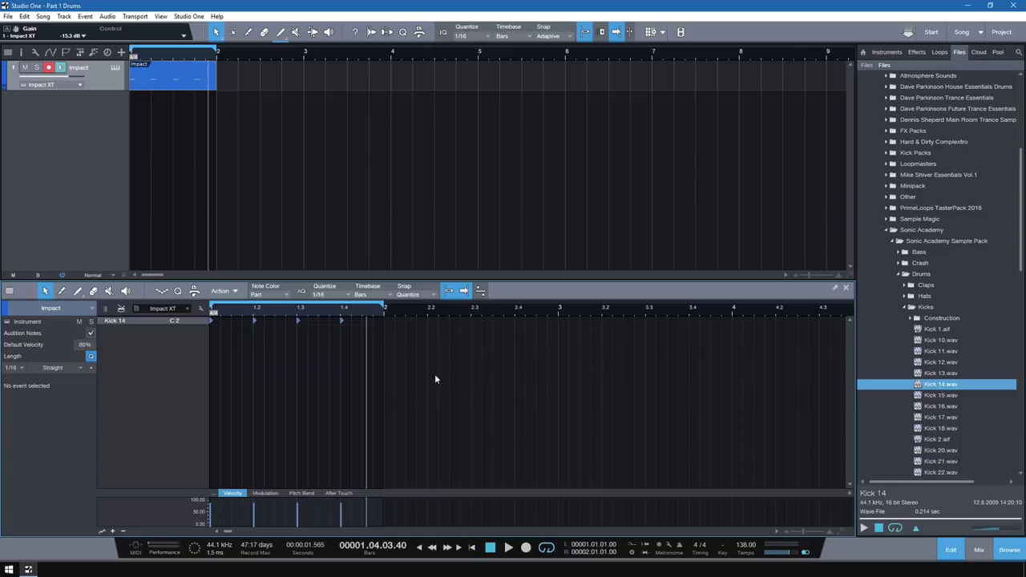
Switch the editor to piano view and raise both the four kick notes' velocity and the default velocity to 100%
click(105, 309)
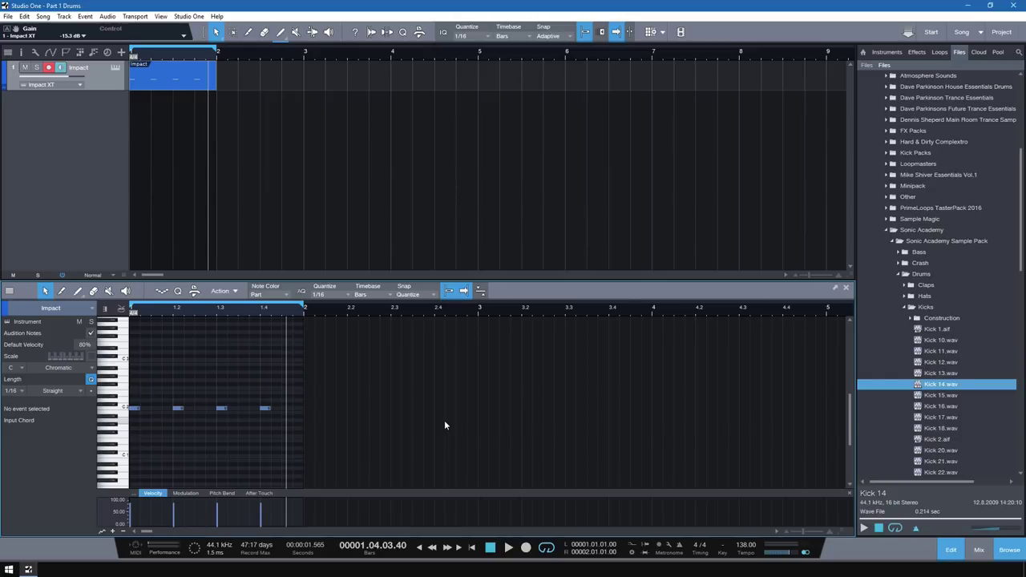
drag(402, 376, 128, 412)
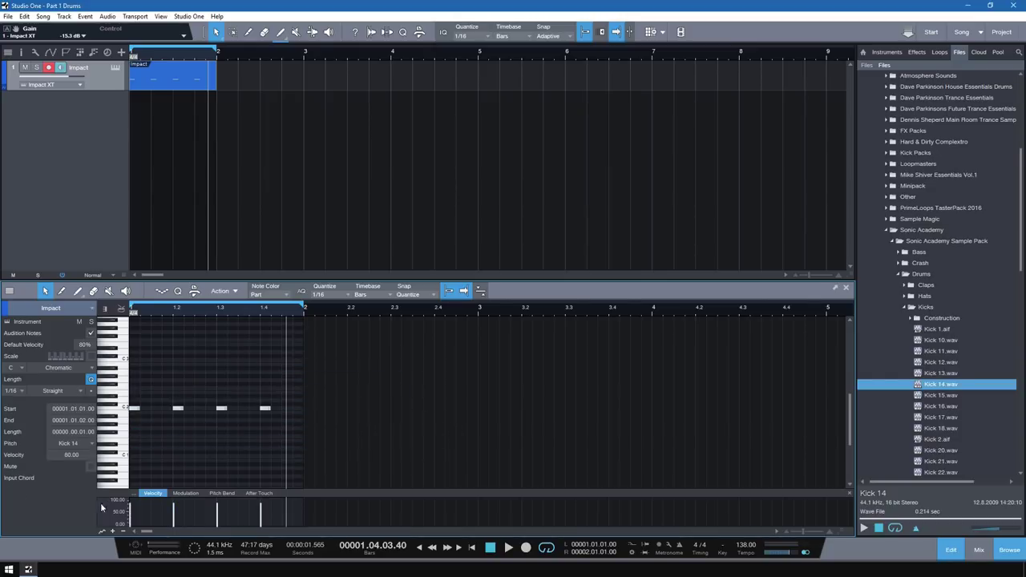
drag(172, 509, 174, 499)
drag(86, 337, 85, 290)
click(409, 405)
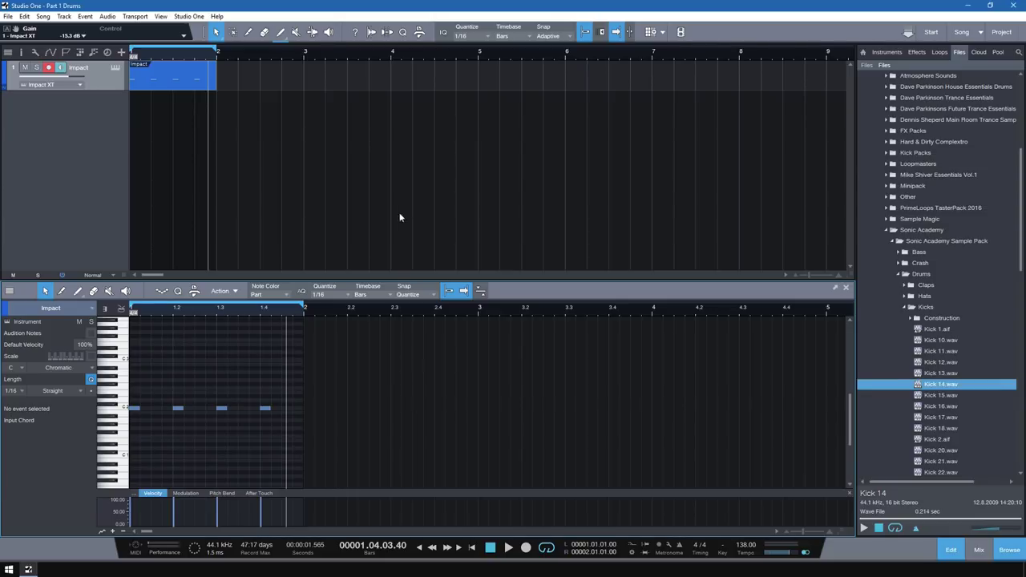
Reopen the Impact XT instrument and expand the Hats folder in place of the Kicks folder
click(116, 67)
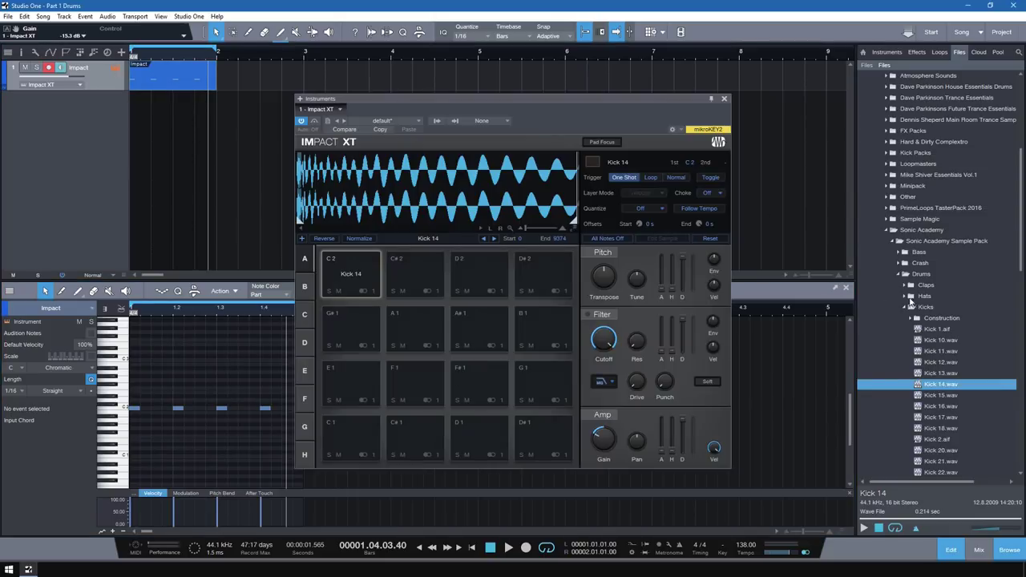
click(906, 309)
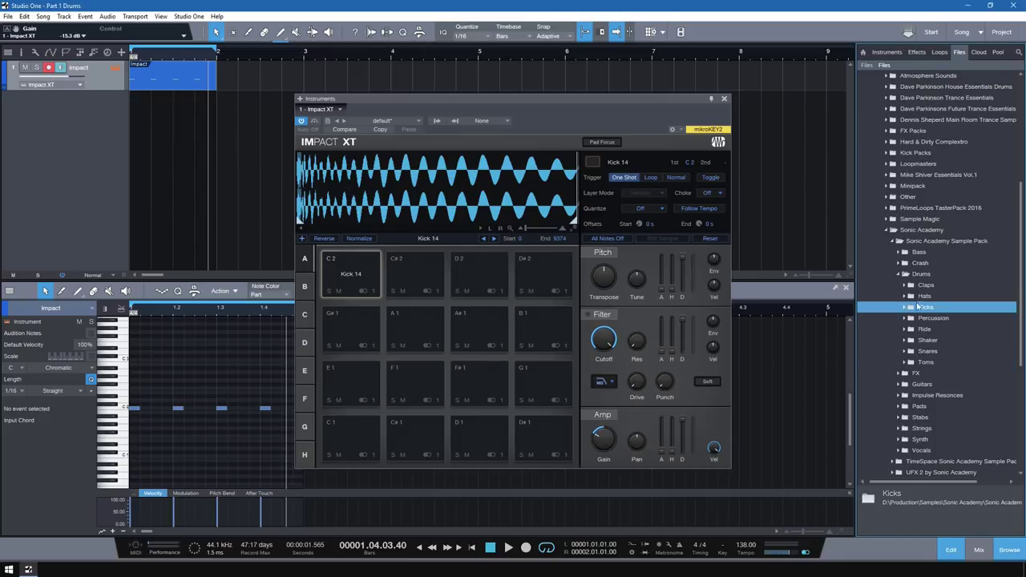
click(904, 296)
Audition the hat samples from Hat 1 to Hat 13 and load Hat 1.aif onto pad G# 1
click(925, 307)
click(864, 527)
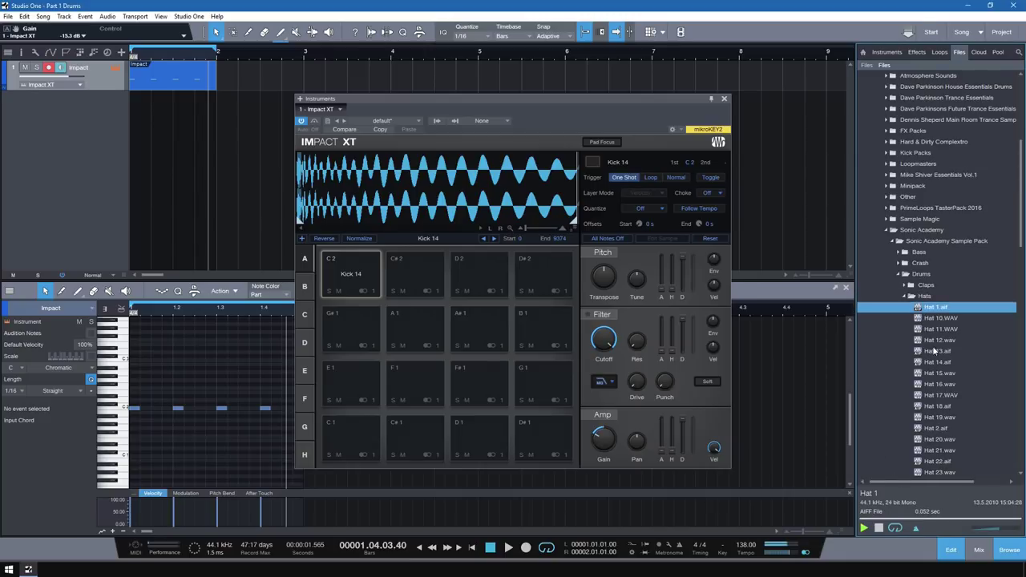
key(Down)
key(Down)
key(Down)
key(Down)
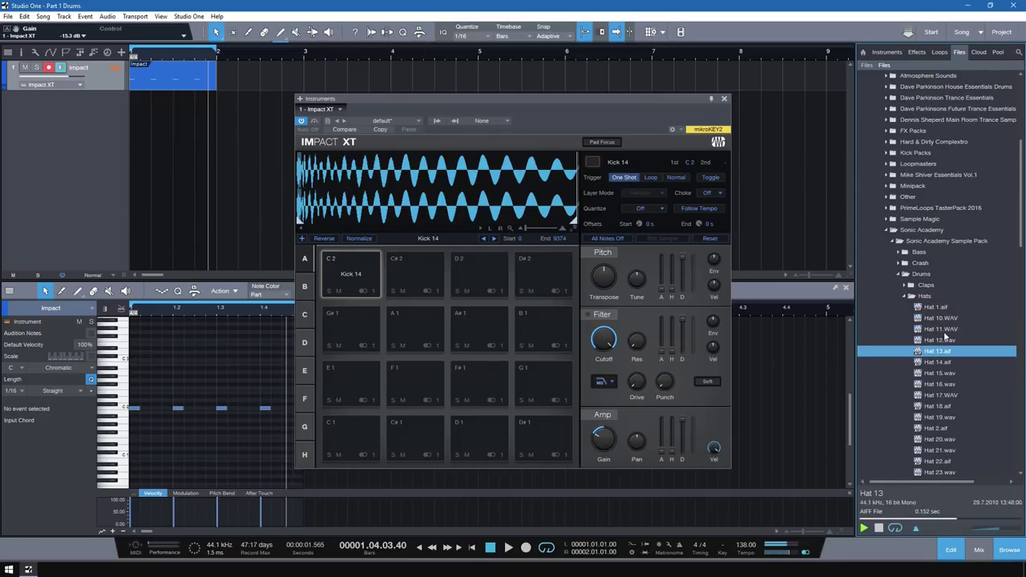
click(928, 311)
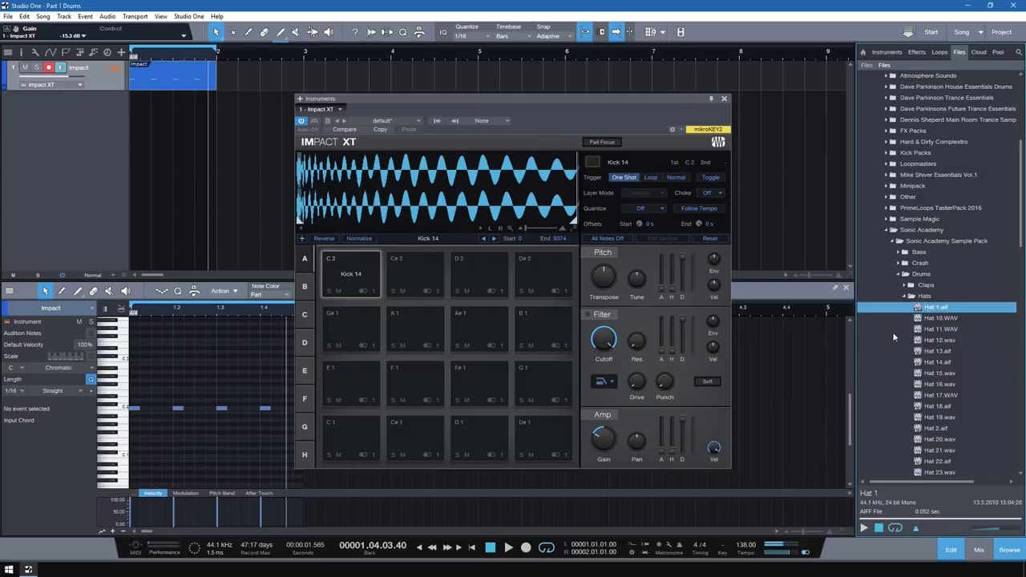
drag(931, 310, 353, 327)
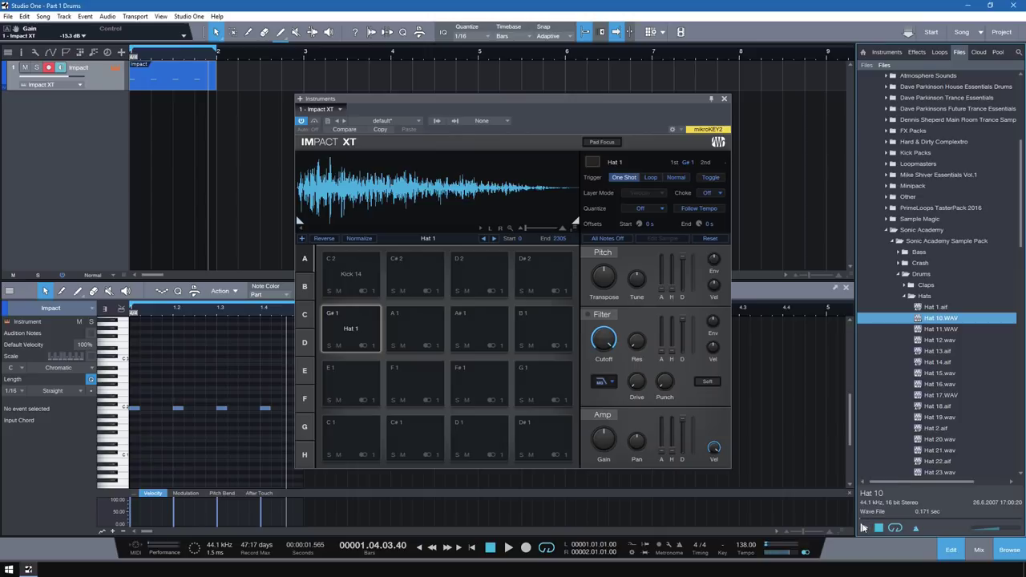
Audition the hat samples from Hat 10 to Hat 20 and load Hat 20.wav onto pad E 1
click(950, 318)
click(936, 340)
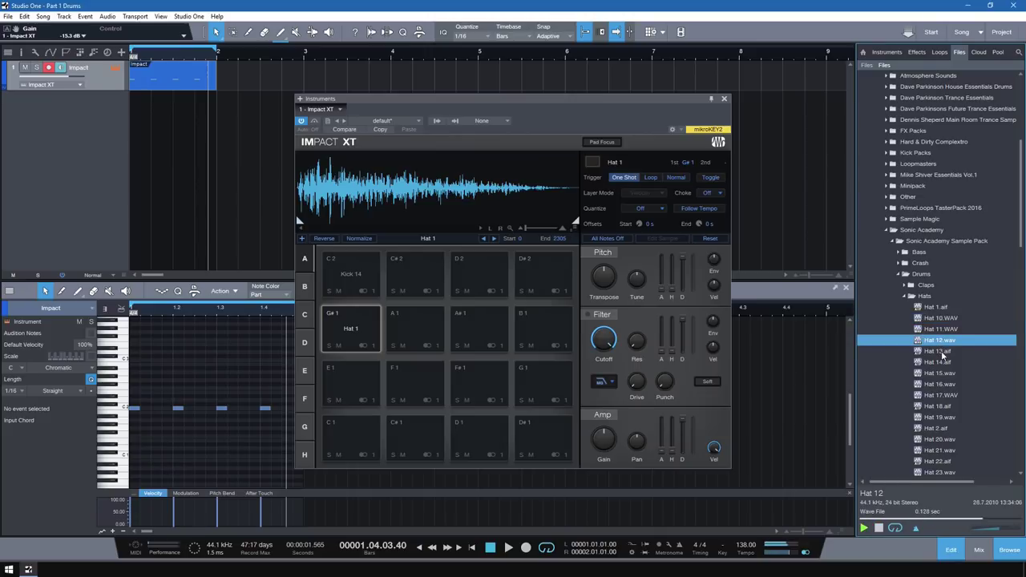
click(941, 352)
click(946, 363)
click(947, 374)
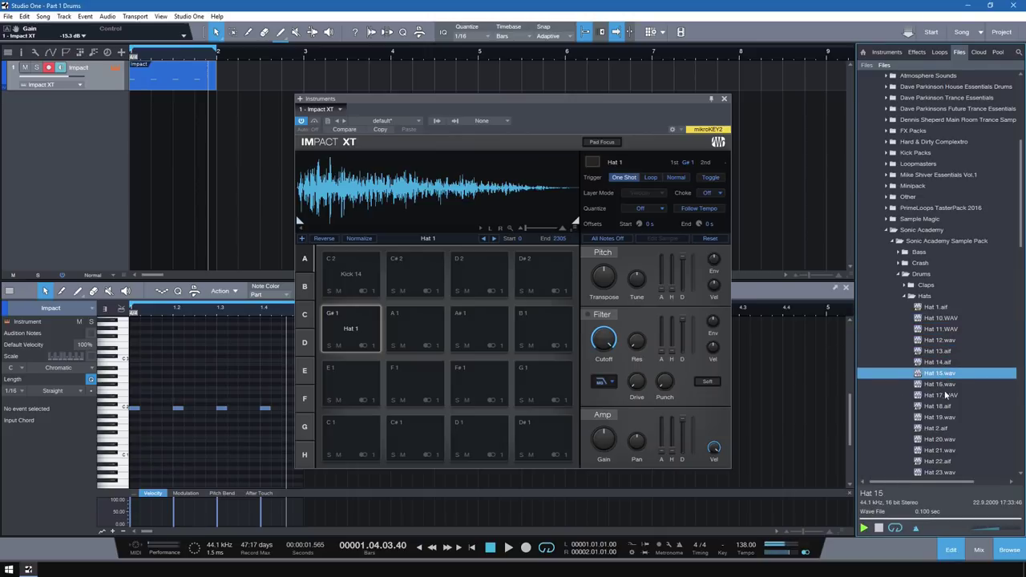
click(945, 396)
click(944, 408)
click(945, 418)
click(944, 428)
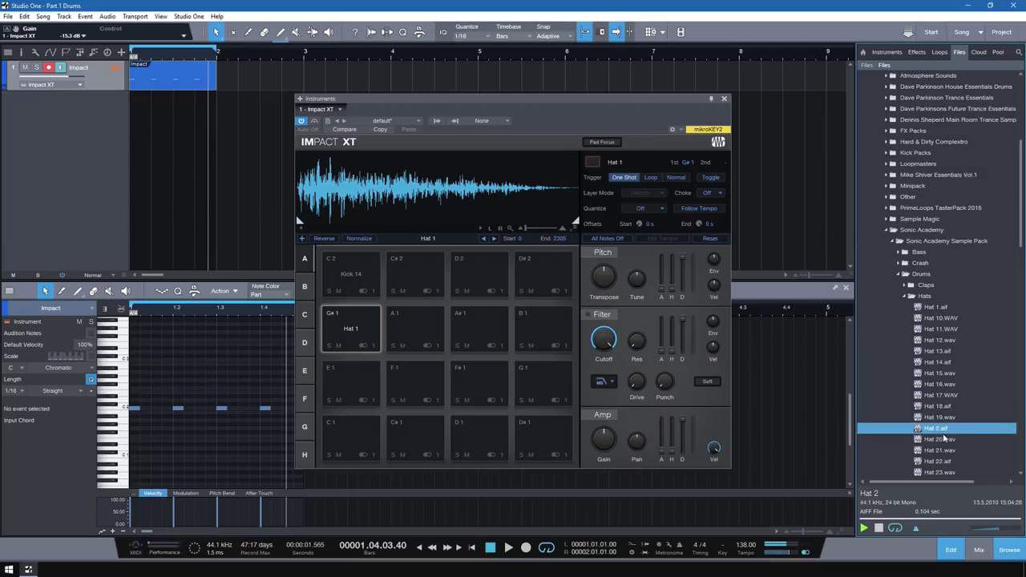
click(945, 440)
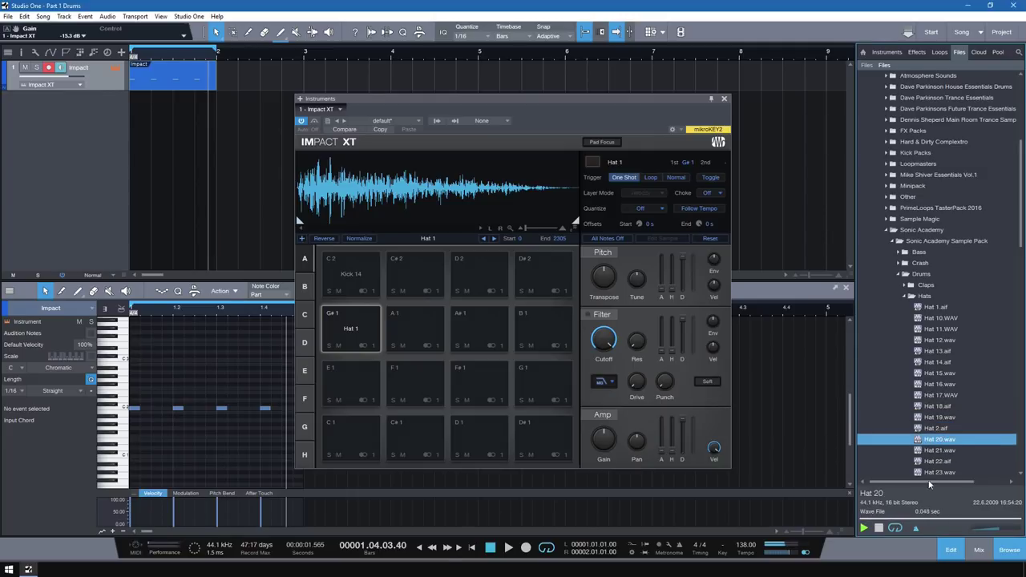
drag(940, 441, 361, 376)
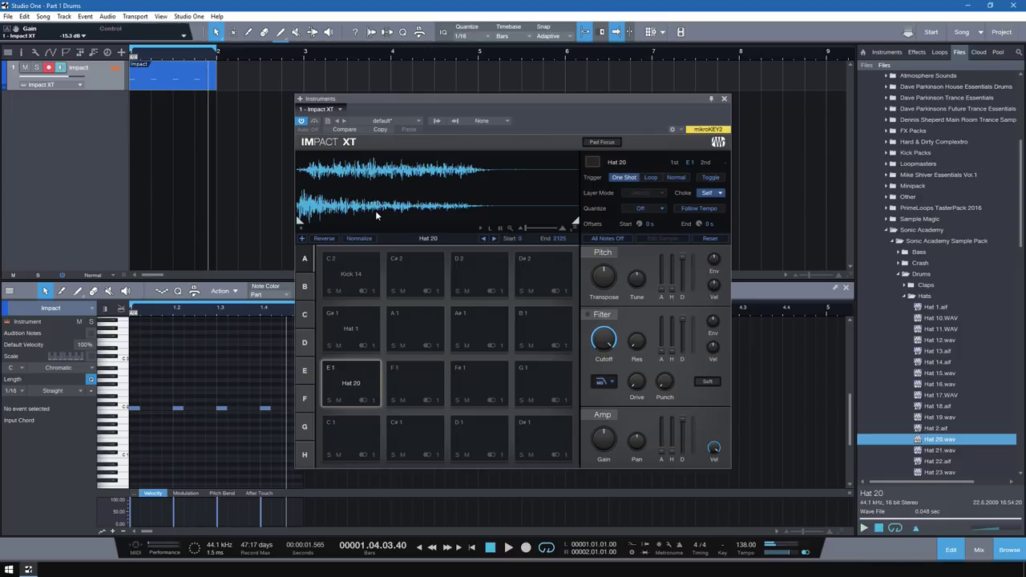
Lower the amp gain of the Hat 1 and Hat 20 pads to about -14.8 dB
click(355, 266)
click(351, 328)
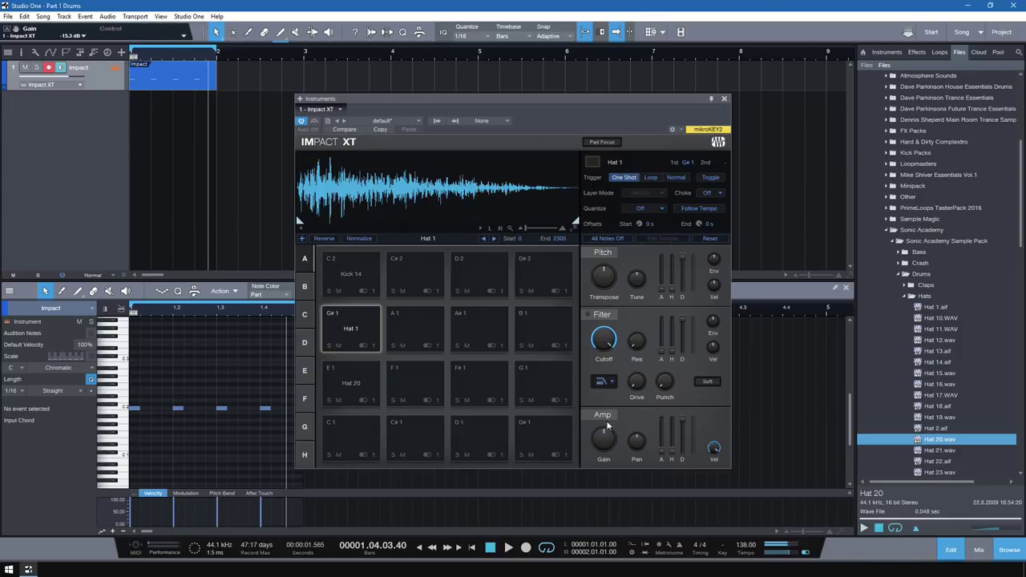
drag(606, 439, 600, 461)
click(341, 388)
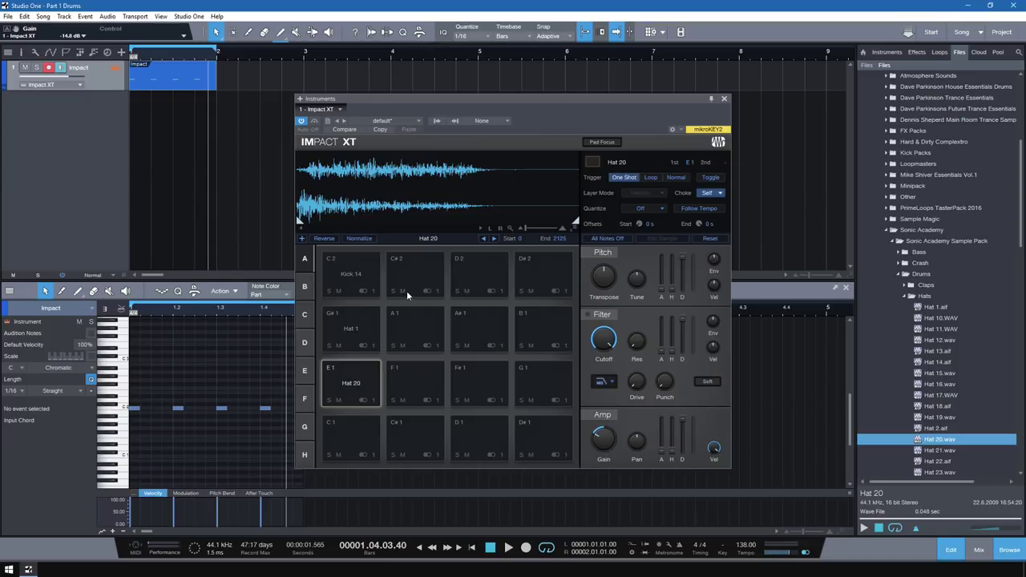
Normalize the Hat 20, Hat 1 and Kick 14 samples, and close the instrument window
click(362, 239)
click(357, 325)
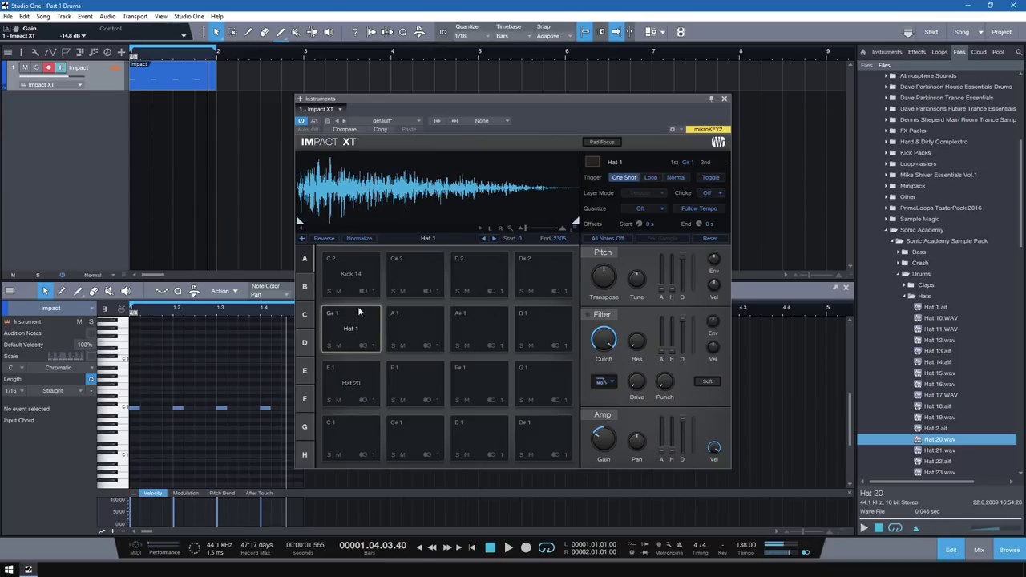
click(362, 257)
click(364, 239)
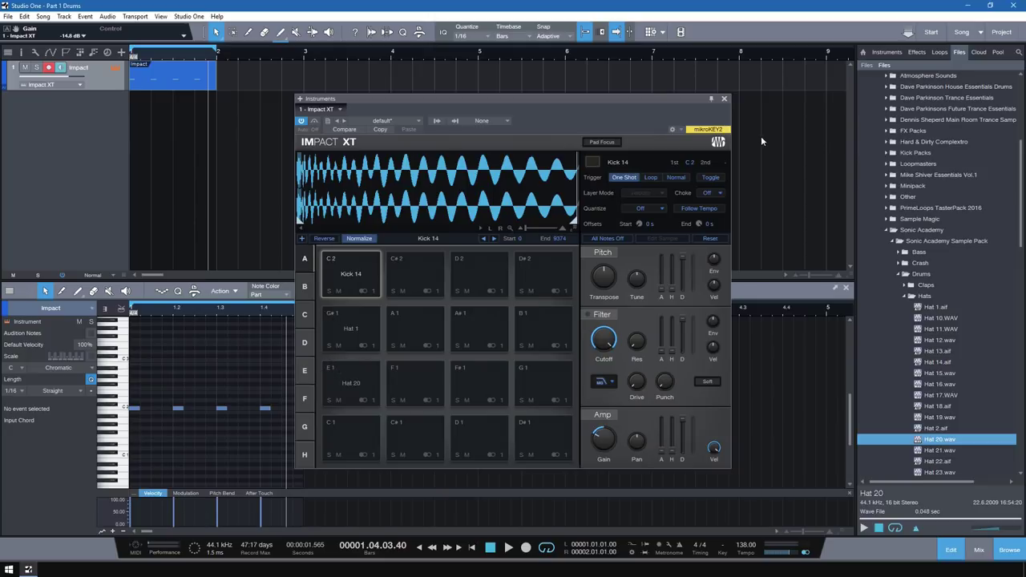
click(724, 100)
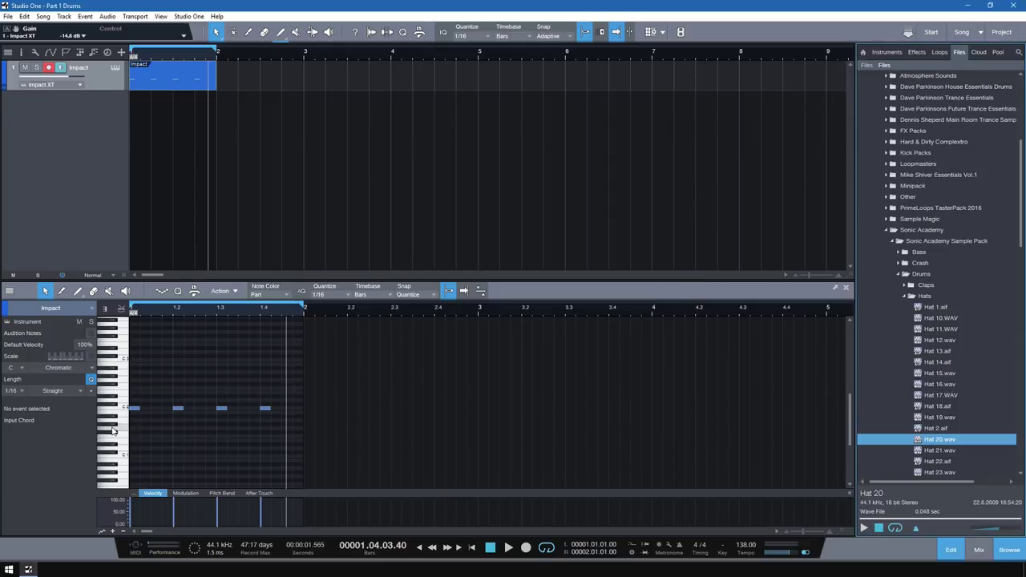
Paint Hat 1 notes on the first three sixteenths of a beat and duplicate them across all four beats of bar 1
right_click(210, 446)
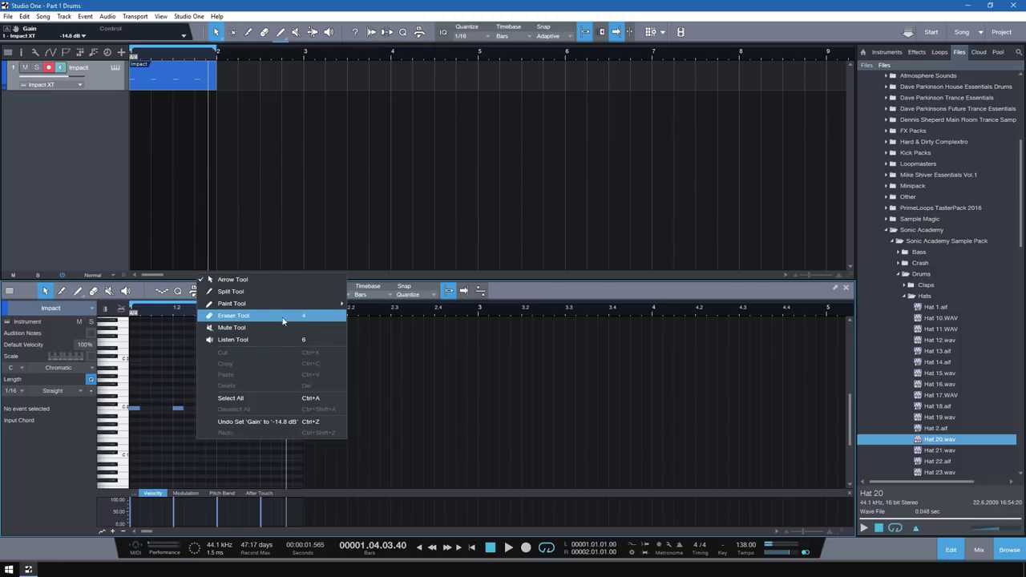
click(334, 305)
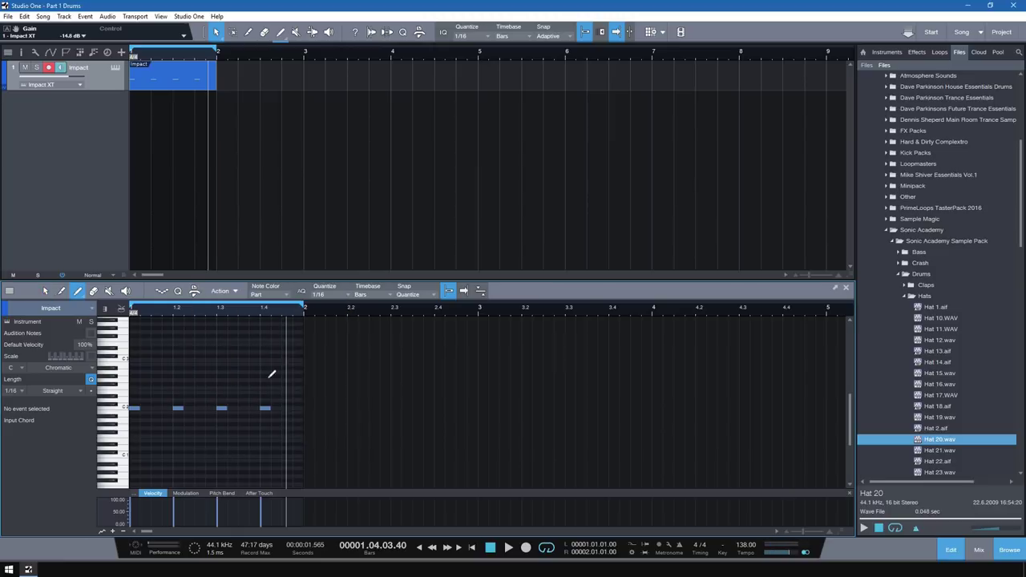
mouse_move(137, 423)
mouse_down()
mouse_move(163, 422)
mouse_move(119, 418)
mouse_up()
right_click(172, 365)
key(d)
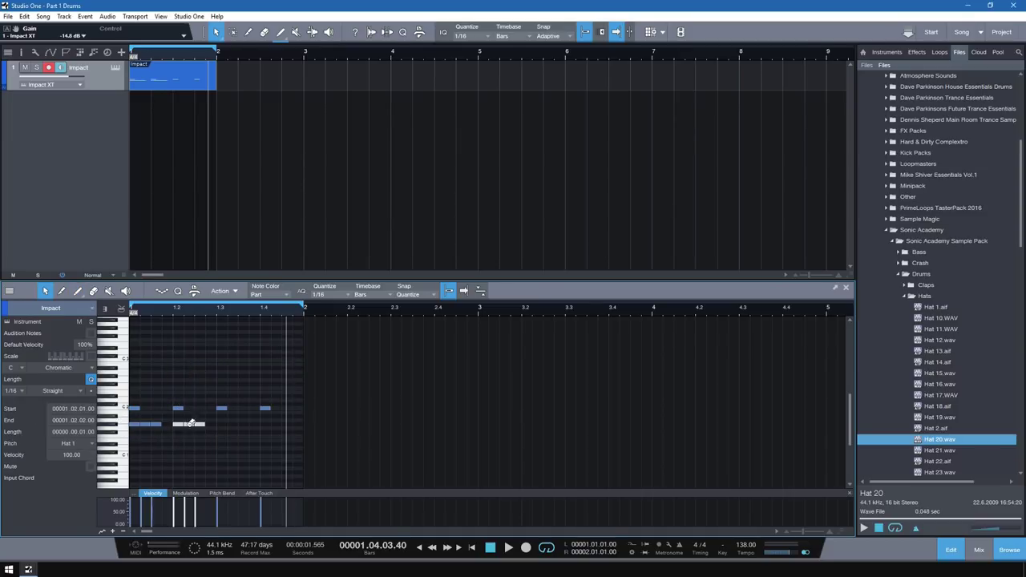
drag(238, 454, 96, 425)
key(d)
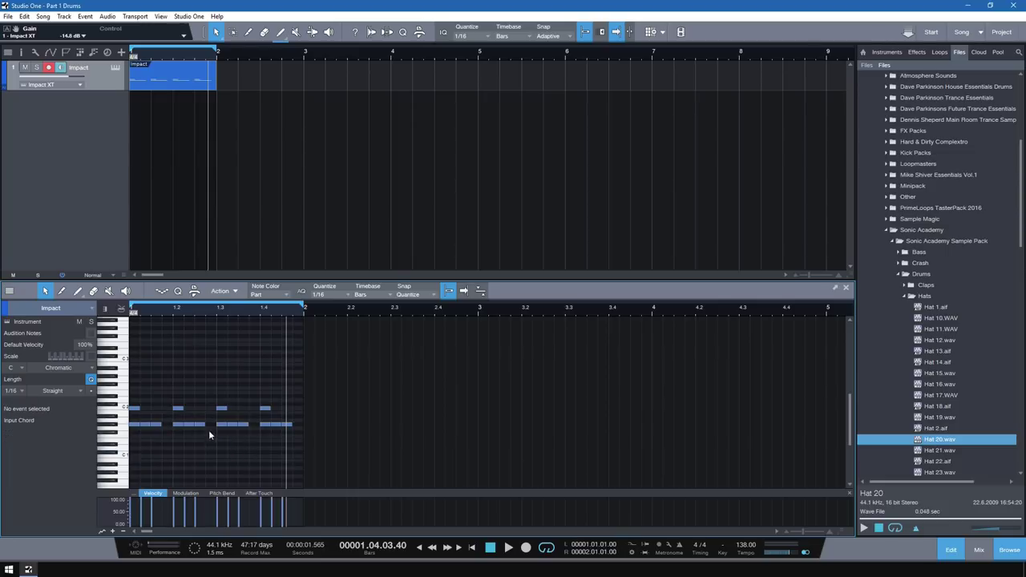
Add Hat 20 notes on the last two sixteenths of every beat in bar 1, and play the loop back
mouse_move(189, 426)
mouse_down()
mouse_move(161, 440)
mouse_move(205, 442)
mouse_move(129, 435)
mouse_up()
key(d)
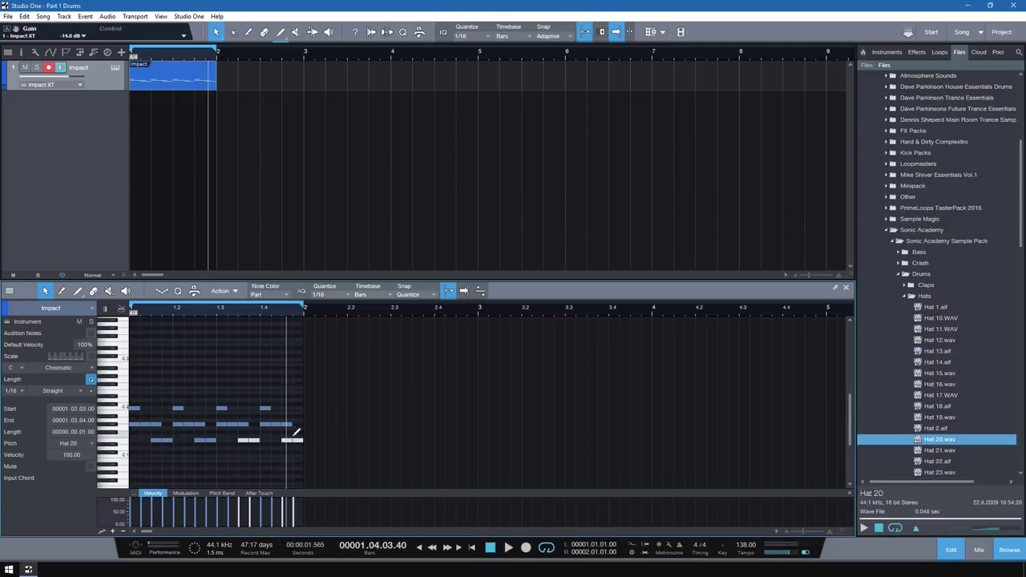
click(412, 405)
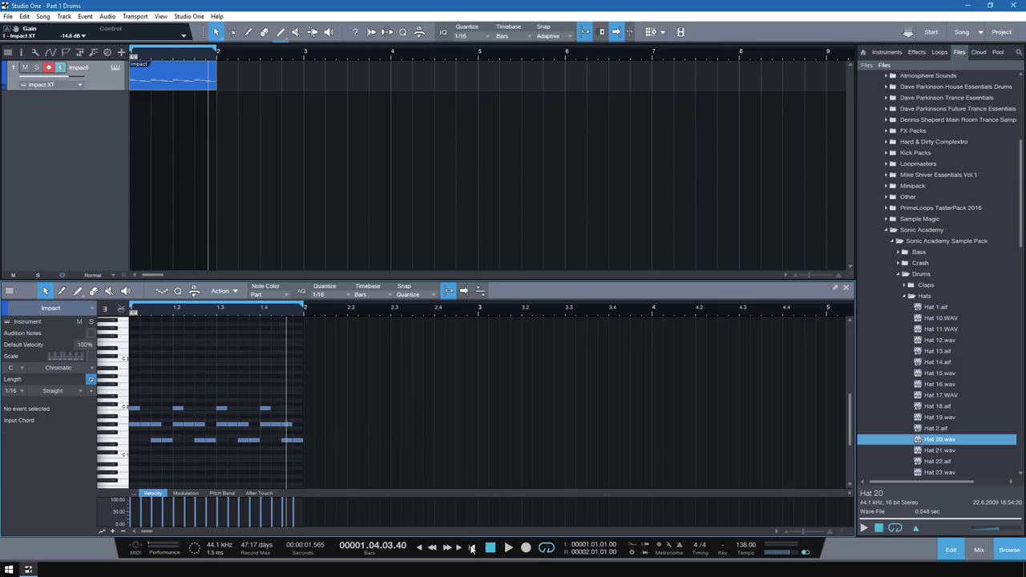
key(space)
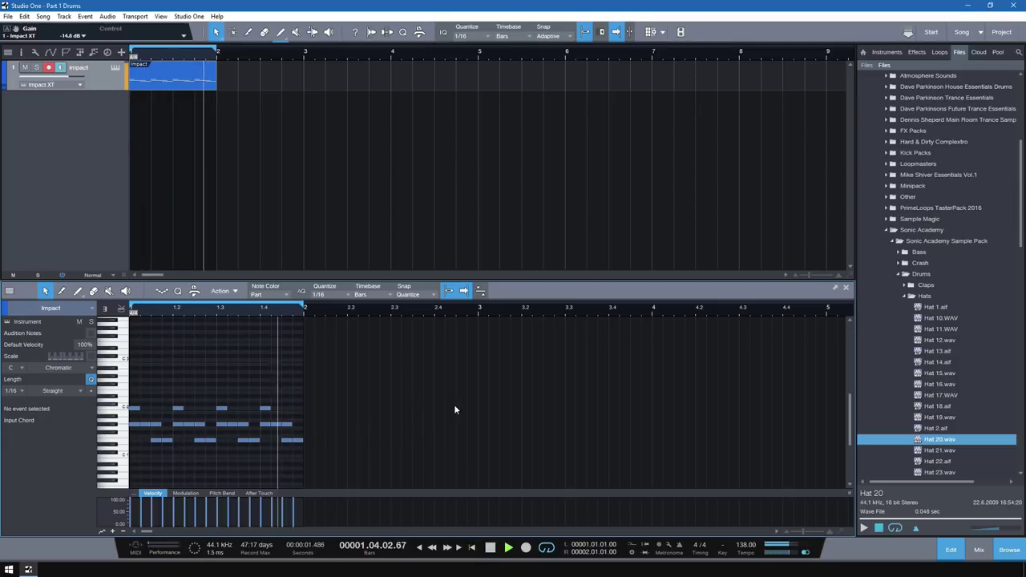
key(space)
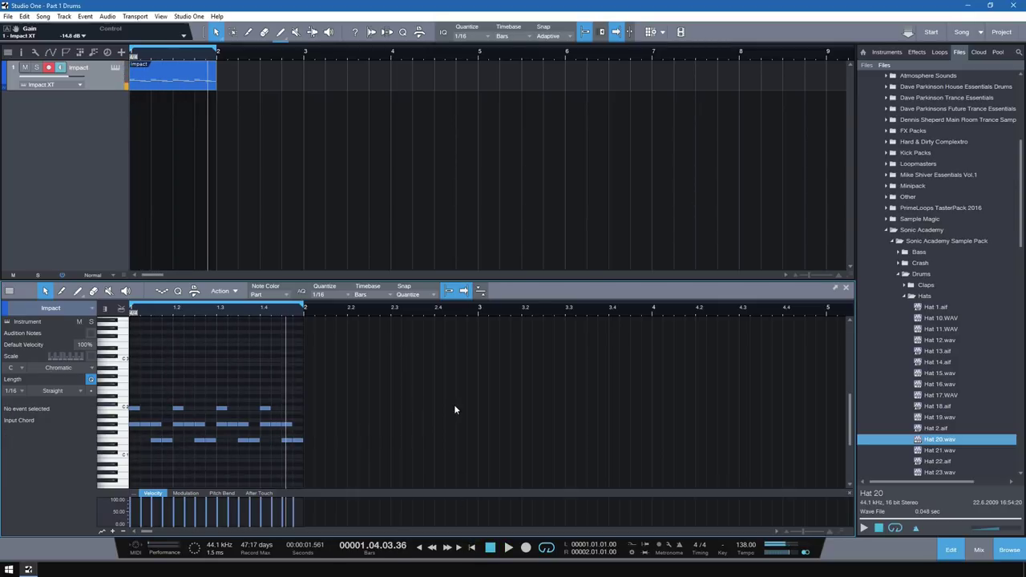
Reopen the Impact XT instrument, audition the hat samples from Hat 1 to Hat 27, and load Hat 26.wav onto pad C 1
click(117, 69)
click(924, 309)
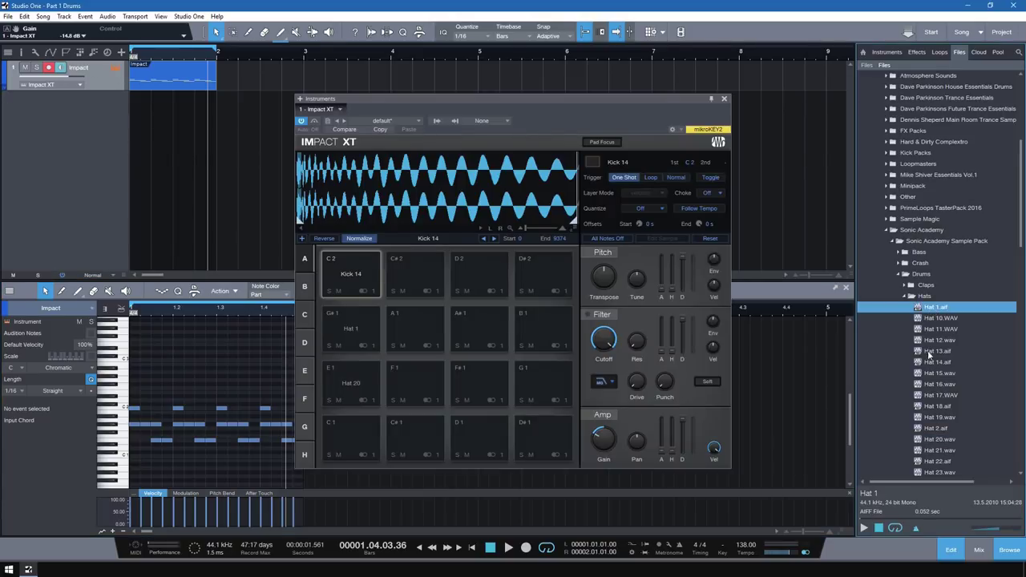
click(864, 528)
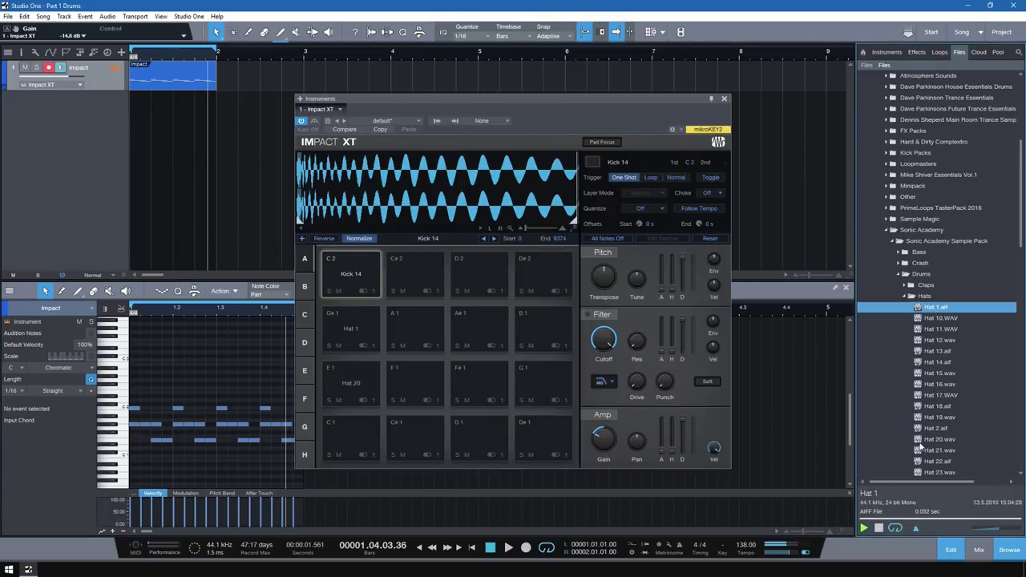
click(952, 329)
click(952, 351)
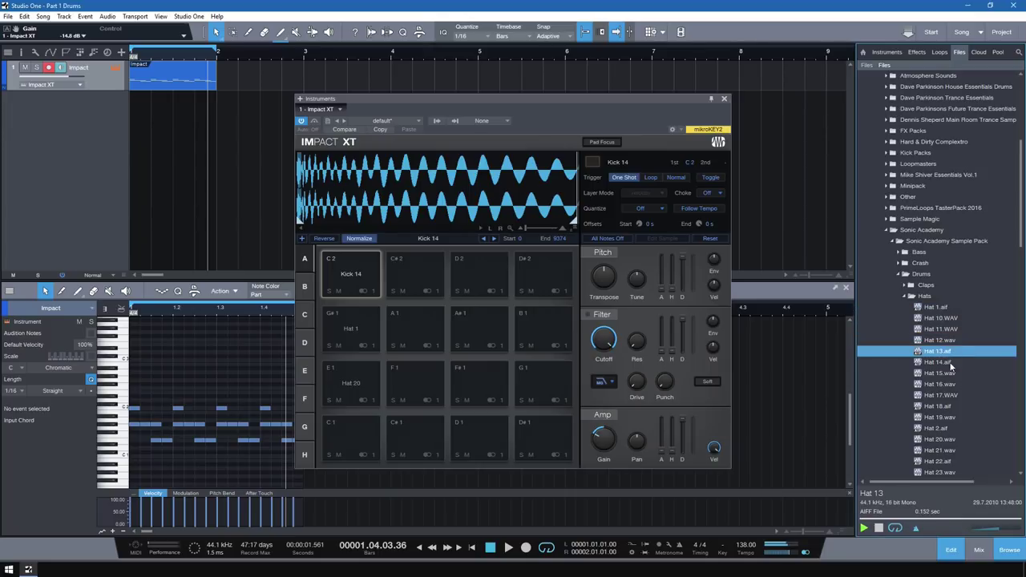
click(951, 374)
click(947, 418)
scroll(947, 419, down, 2)
click(947, 374)
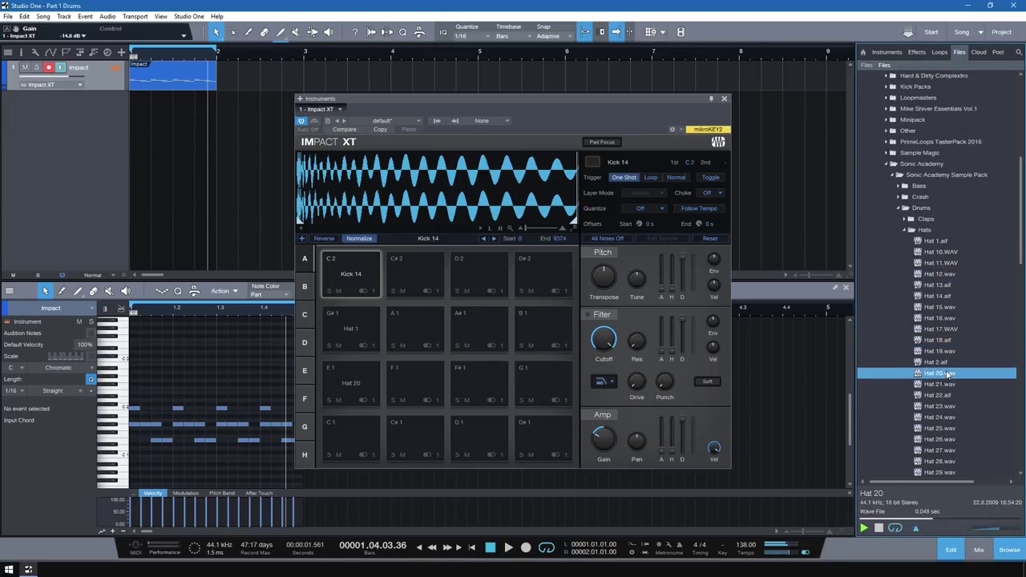
click(946, 385)
click(947, 396)
click(945, 386)
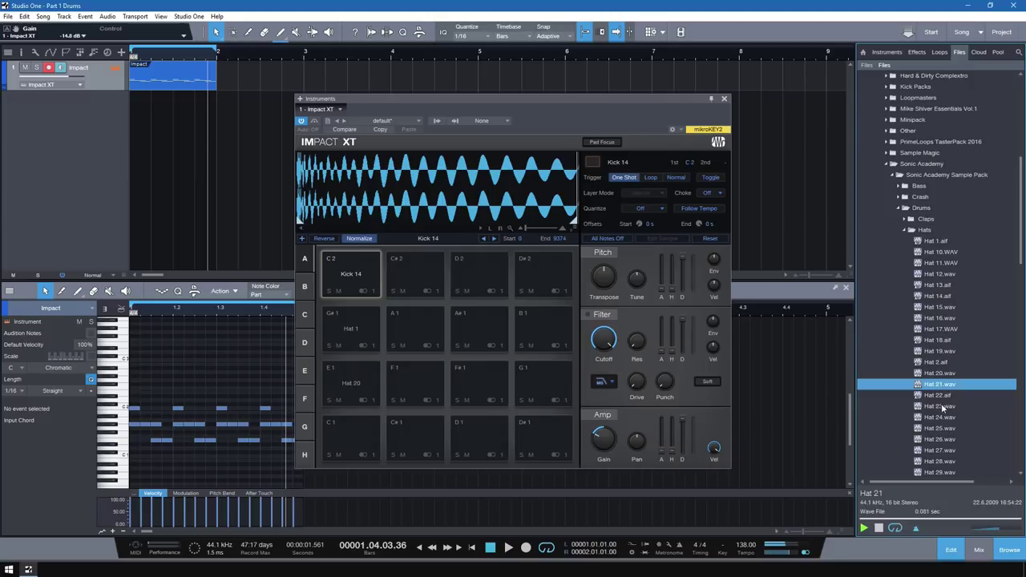
click(943, 417)
click(940, 429)
click(940, 440)
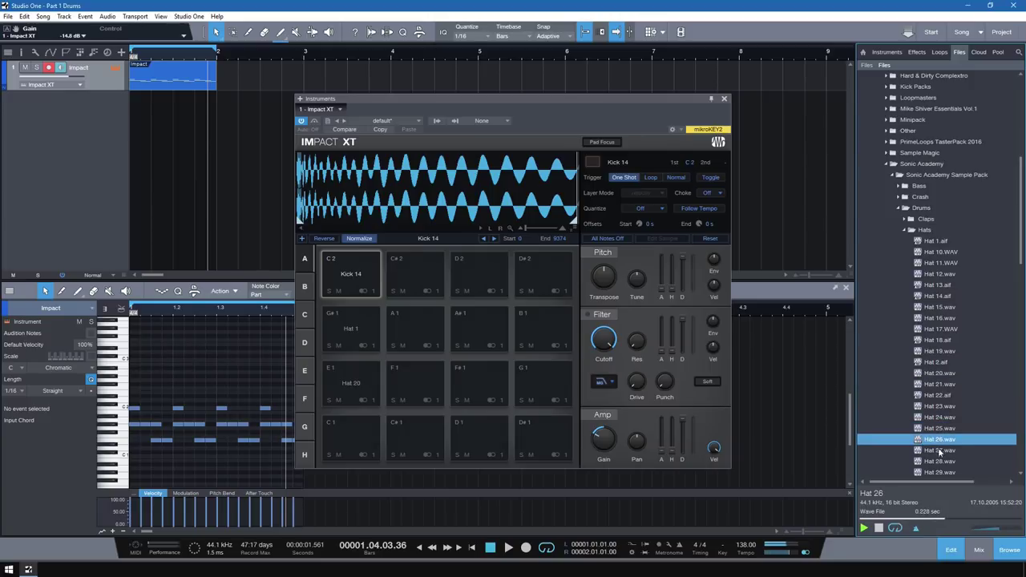
click(940, 451)
click(939, 439)
drag(933, 440, 353, 446)
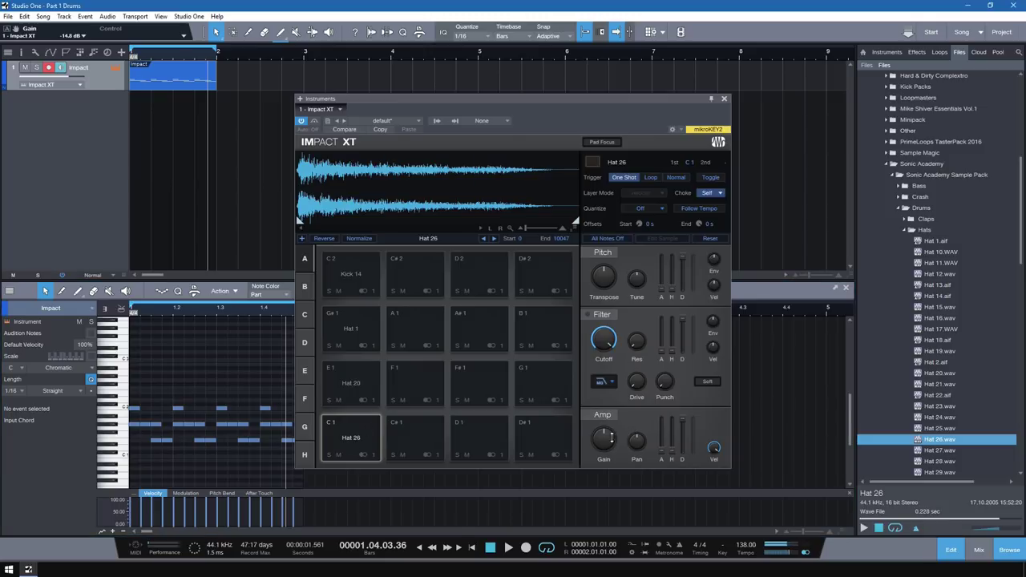
Set the Hat 26 pad's gain to about -15.3 dB, normalize its sample, and close the instrument window
drag(612, 437, 613, 457)
click(723, 98)
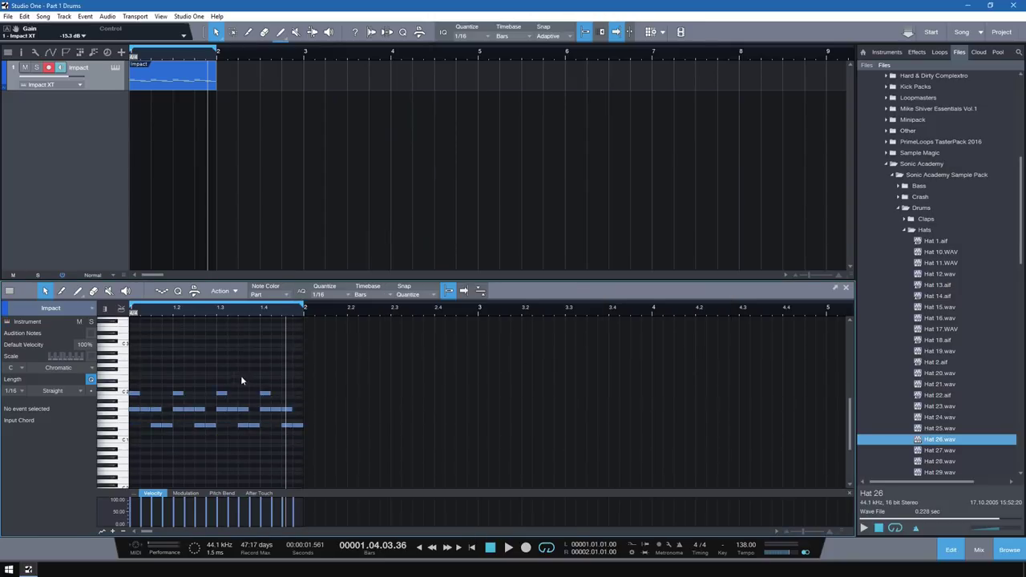
Add a Hat 26 note two sixteenths long on the third sixteenth of every beat in bar 1, and play the loop from the start
right_click(212, 351)
mouse_move(255, 384)
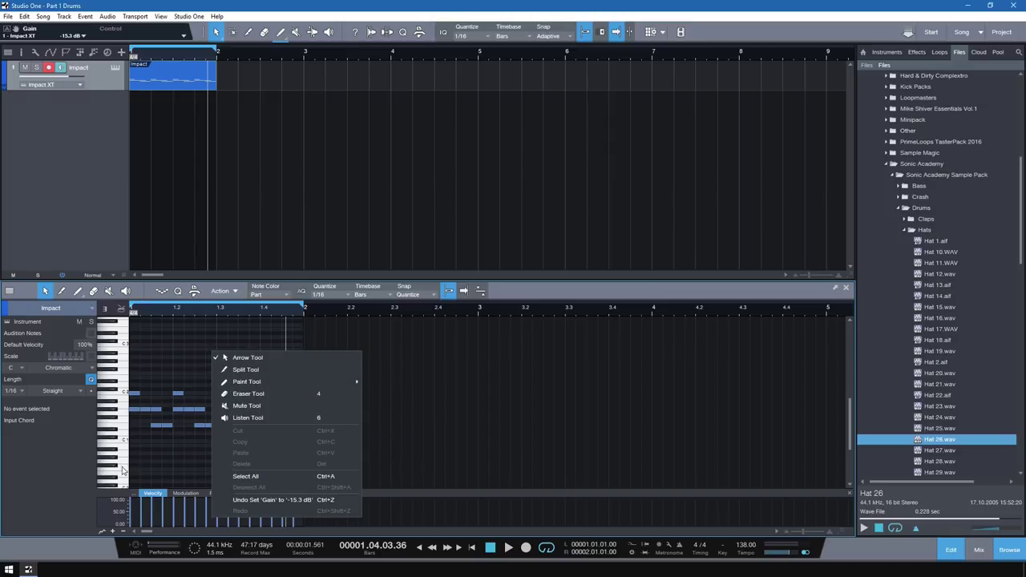
click(155, 452)
drag(281, 371, 170, 442)
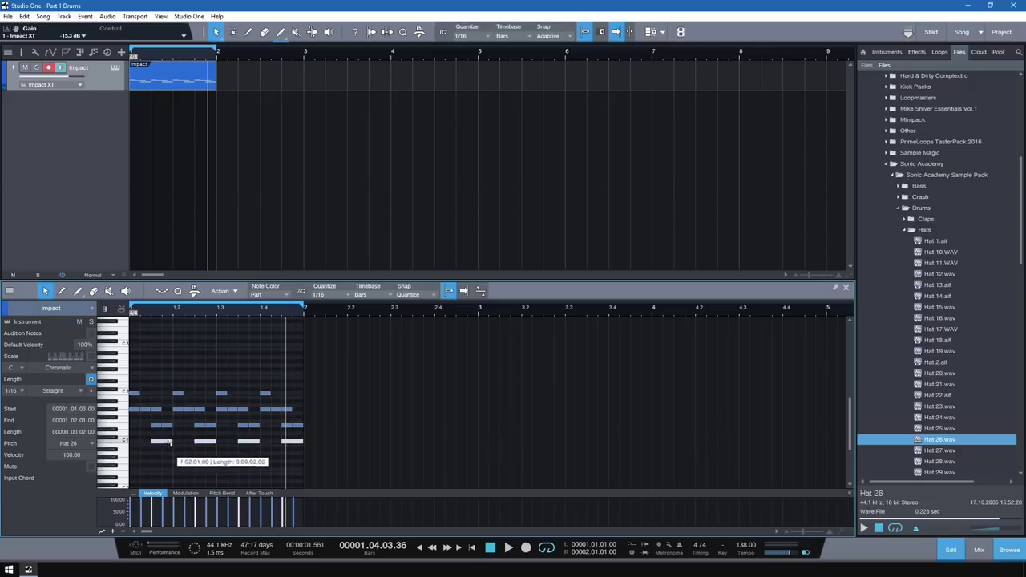
click(470, 549)
click(392, 383)
key(space)
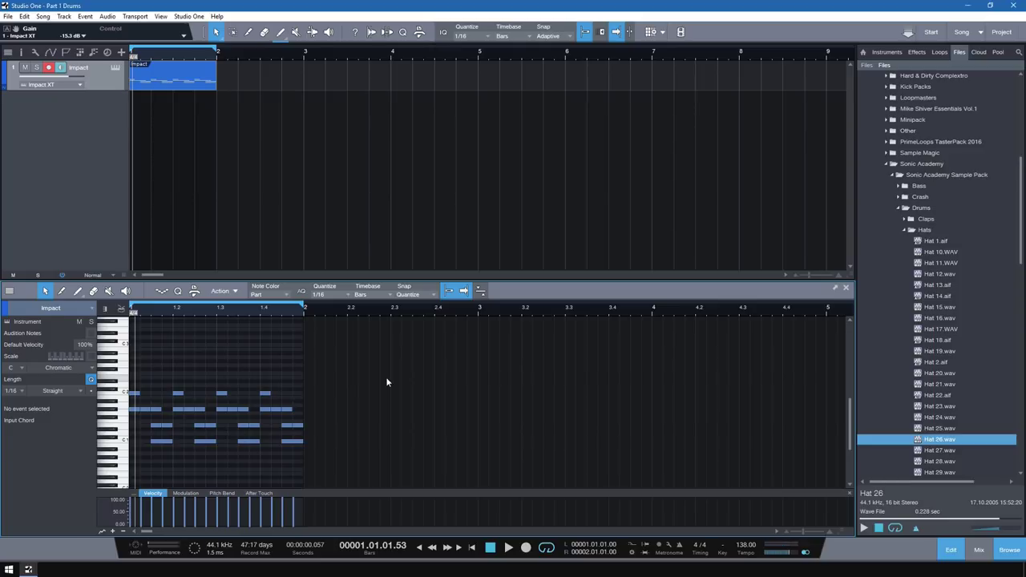
Reopen the Impact XT instrument, switch to pad bank B, and select pad E 3
click(114, 67)
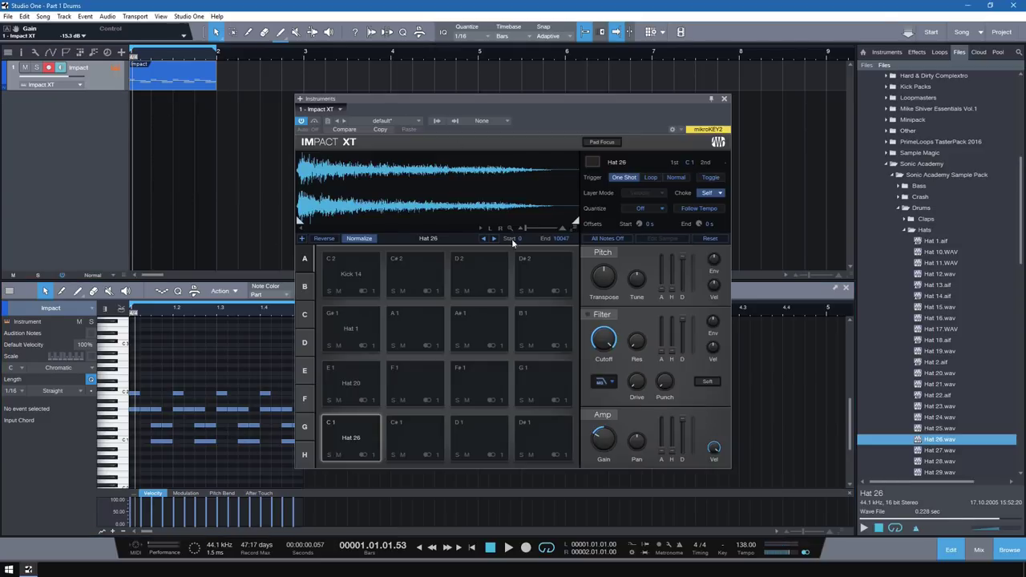
click(306, 287)
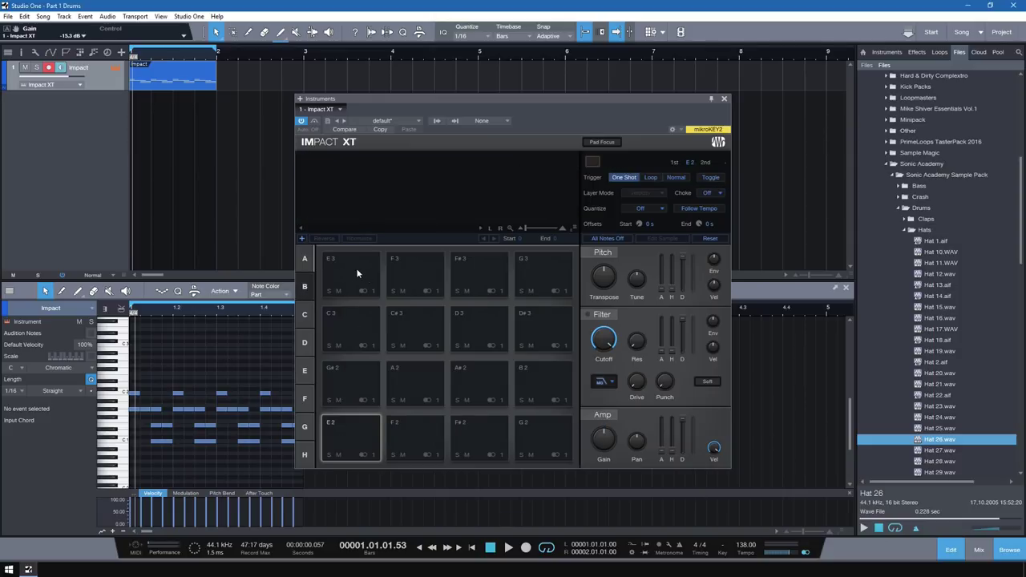
click(357, 273)
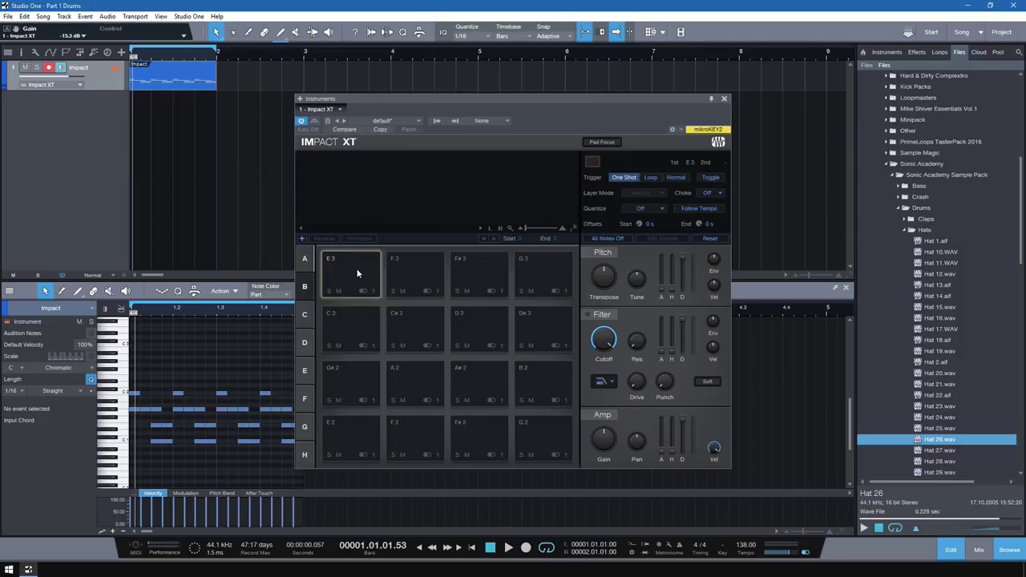
Audition samples in the Hats folder between Hat 18 and Hat 30, and load Hat 18.aif onto pad E 3
click(939, 373)
click(864, 531)
click(947, 407)
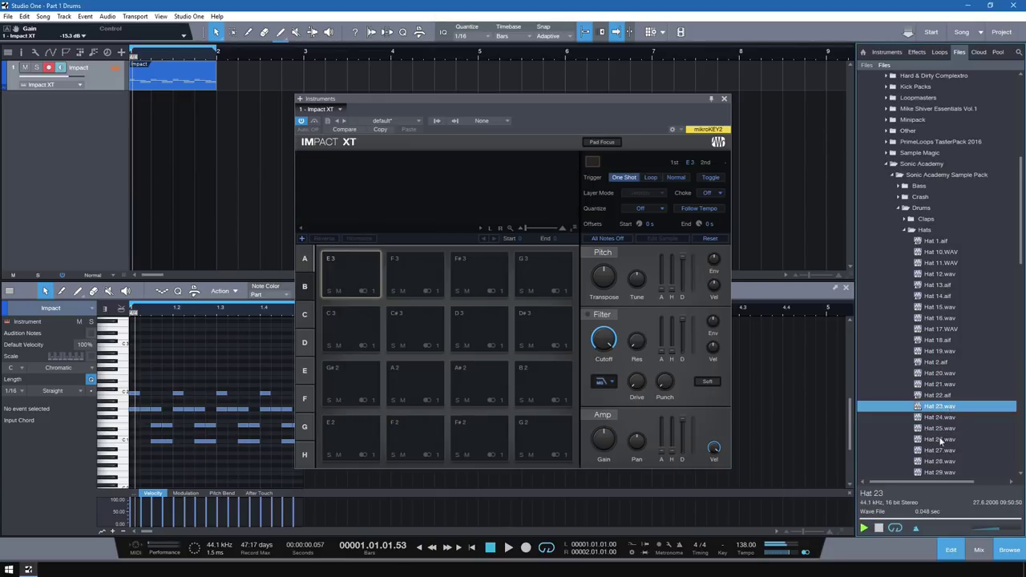
click(939, 440)
scroll(957, 428, down, 2)
click(946, 386)
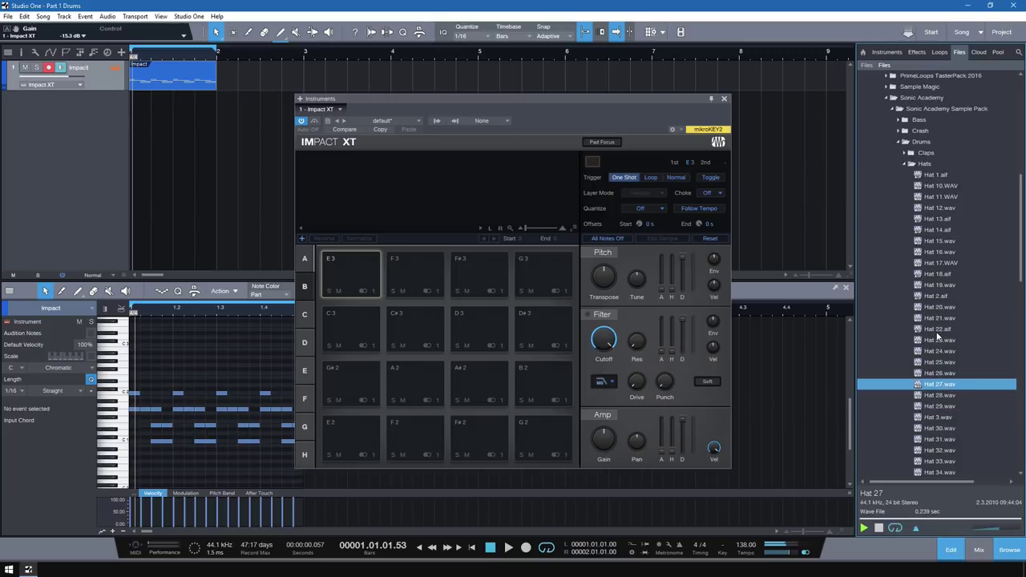
click(937, 329)
key(Up)
key(Up)
key(Up)
key(Up)
key(Up)
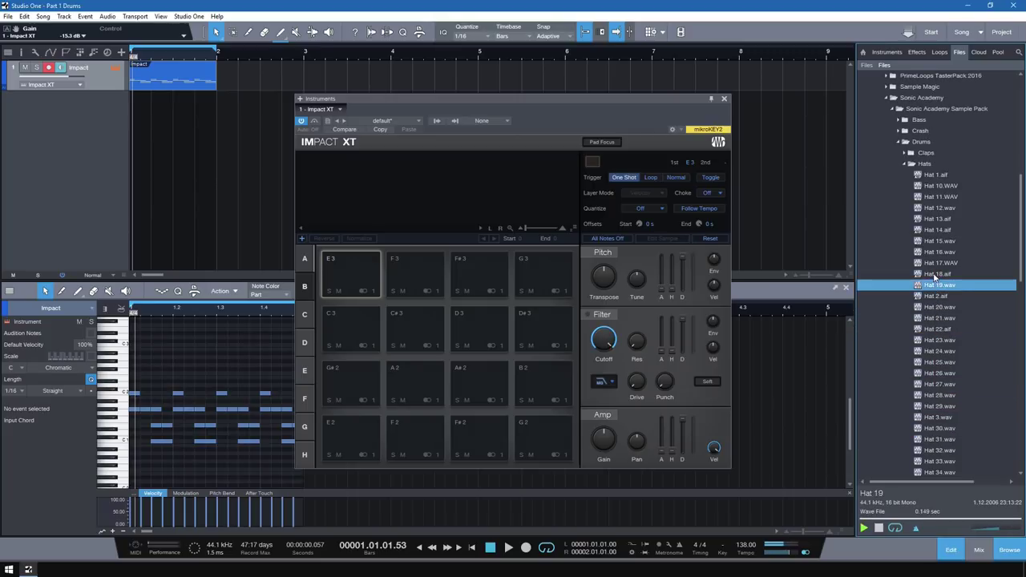
click(960, 439)
click(951, 428)
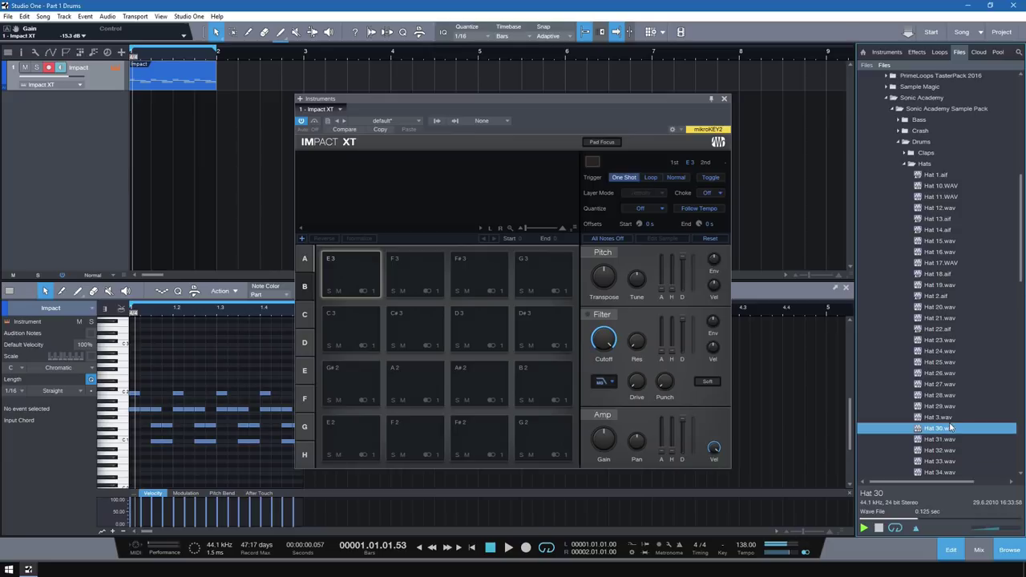
click(943, 361)
click(937, 275)
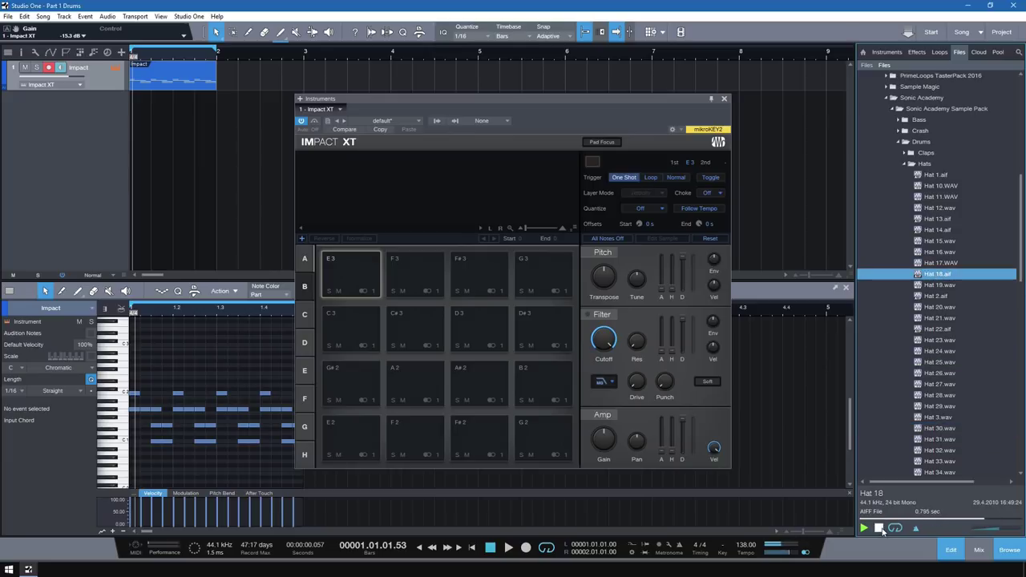
drag(935, 280, 352, 276)
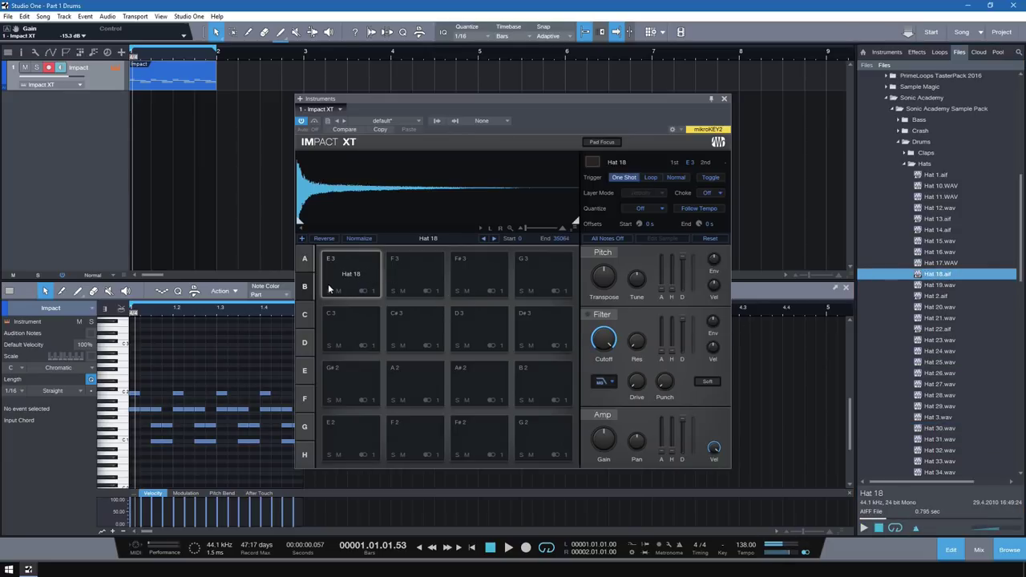
Normalize the Hat 18 sample on pad E 3, set its gain to about -15.3 dB, and close the instrument window
click(725, 100)
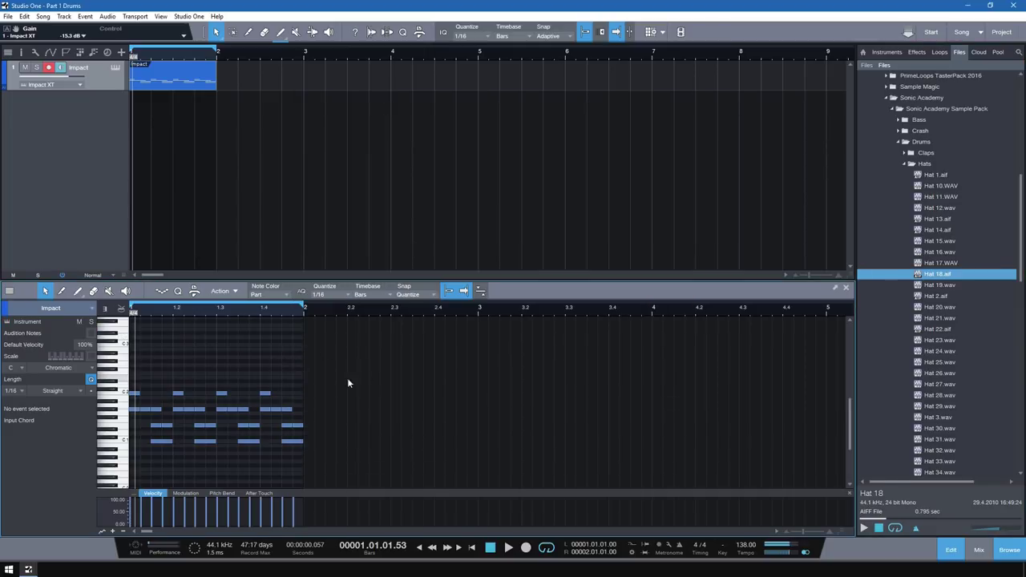
click(117, 70)
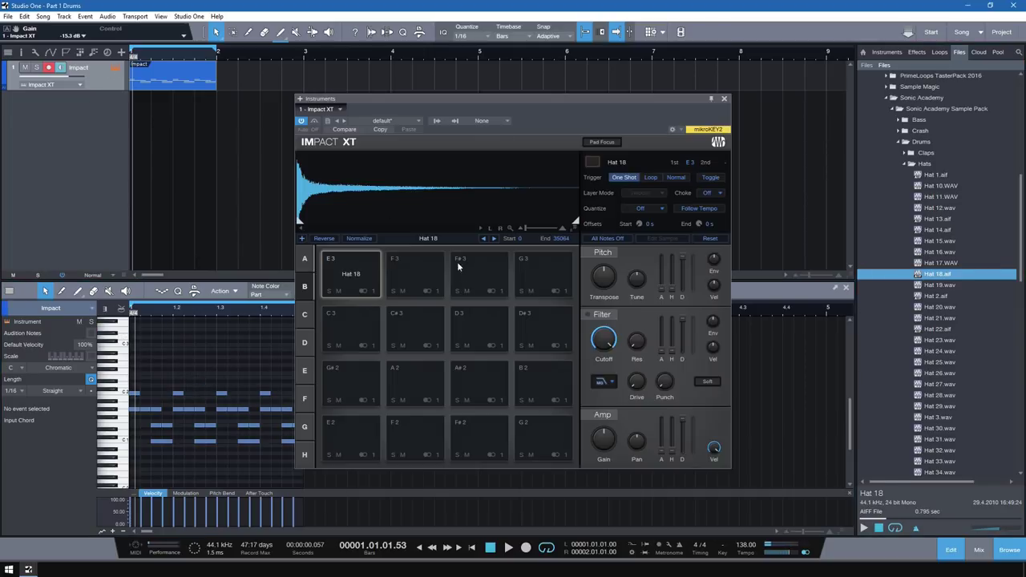
click(357, 239)
drag(612, 437, 615, 461)
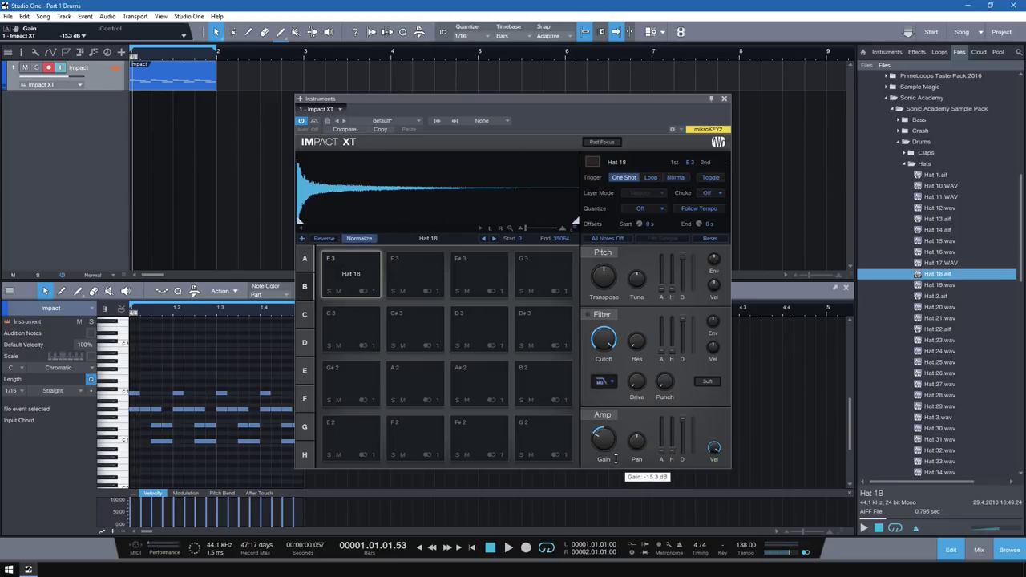
click(723, 99)
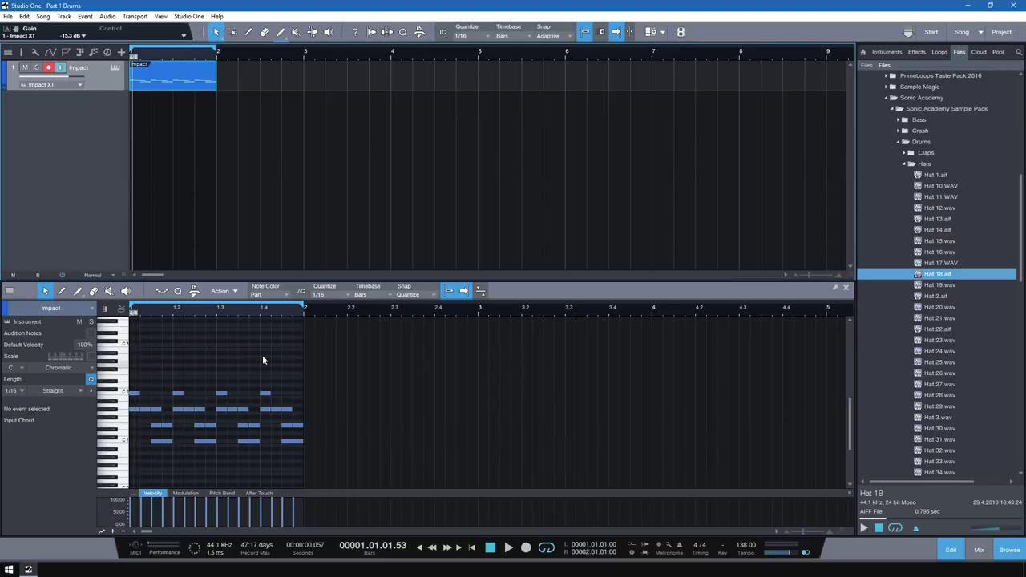
Fill bar 1 with back-to-back Hat 18 notes two sixteenths long and play the loop
drag(379, 377, 166, 336)
click(229, 354)
key(space)
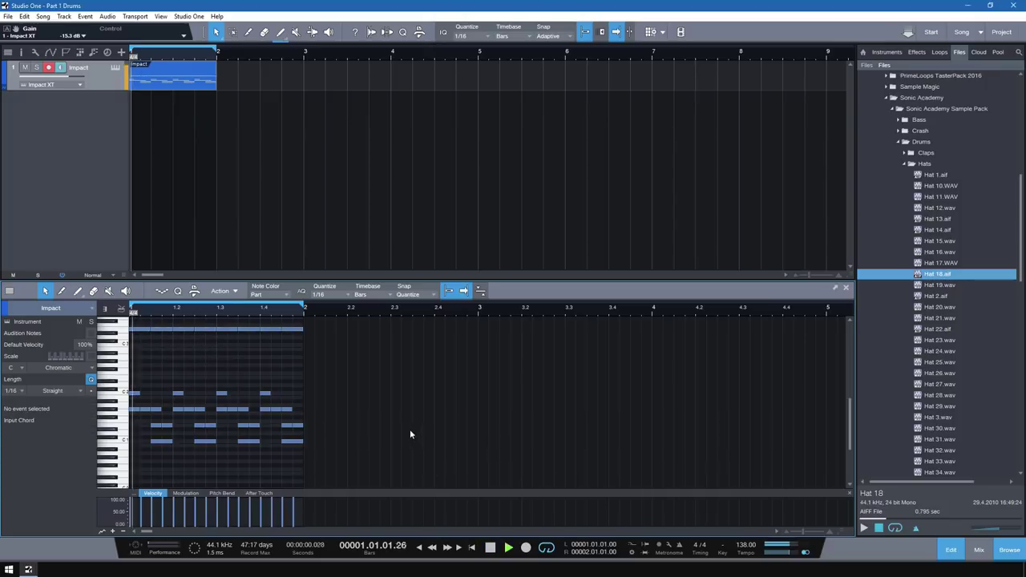
key(space)
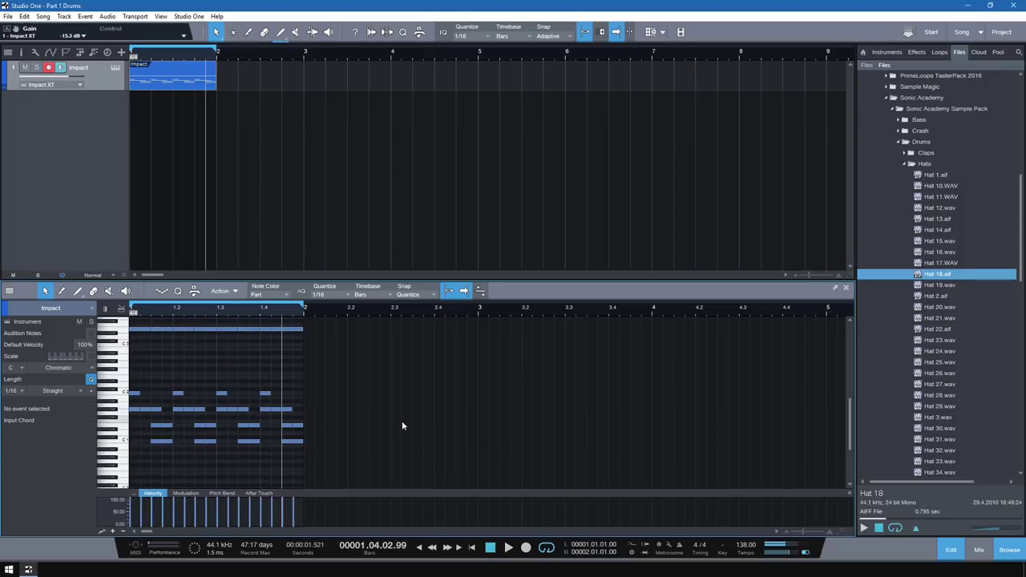
Audition Shaker 1 to Shaker 7 in the Shaker folder, and load Shaker 1.wav onto pad C 3 of Impact XT
click(909, 164)
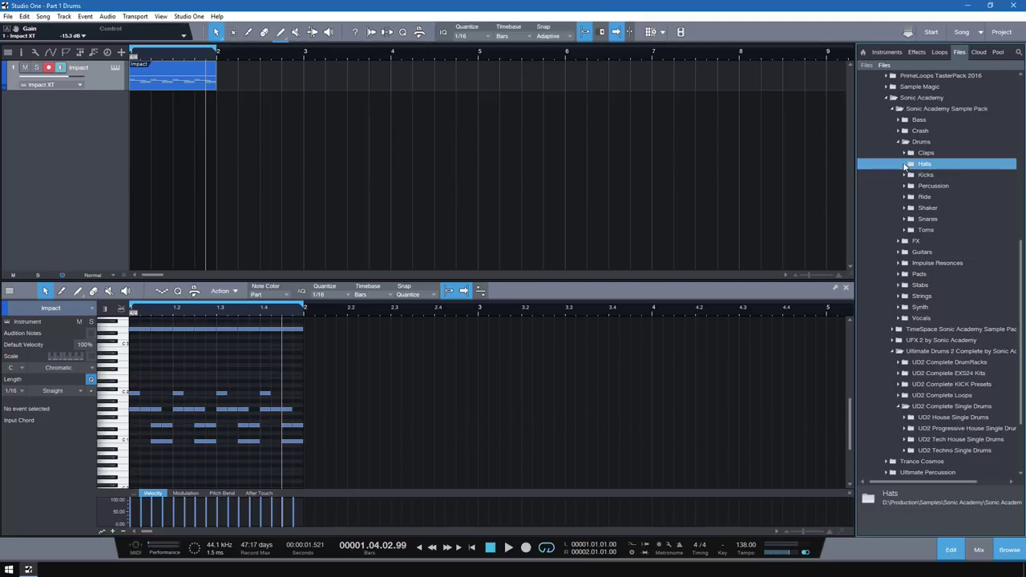
click(907, 209)
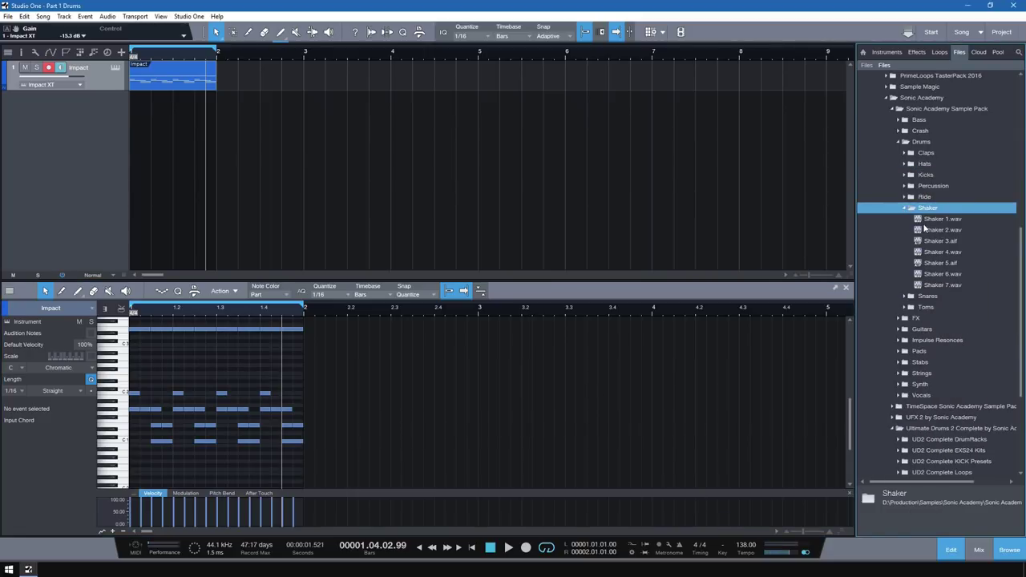
key(Down)
click(863, 527)
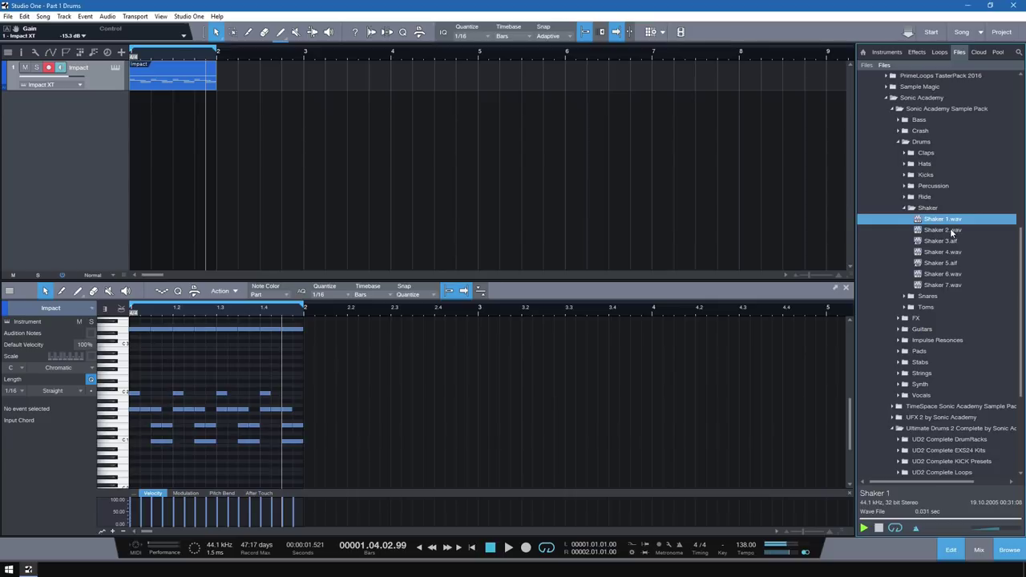
key(Down)
key(Down)
key(Down)
key(Down)
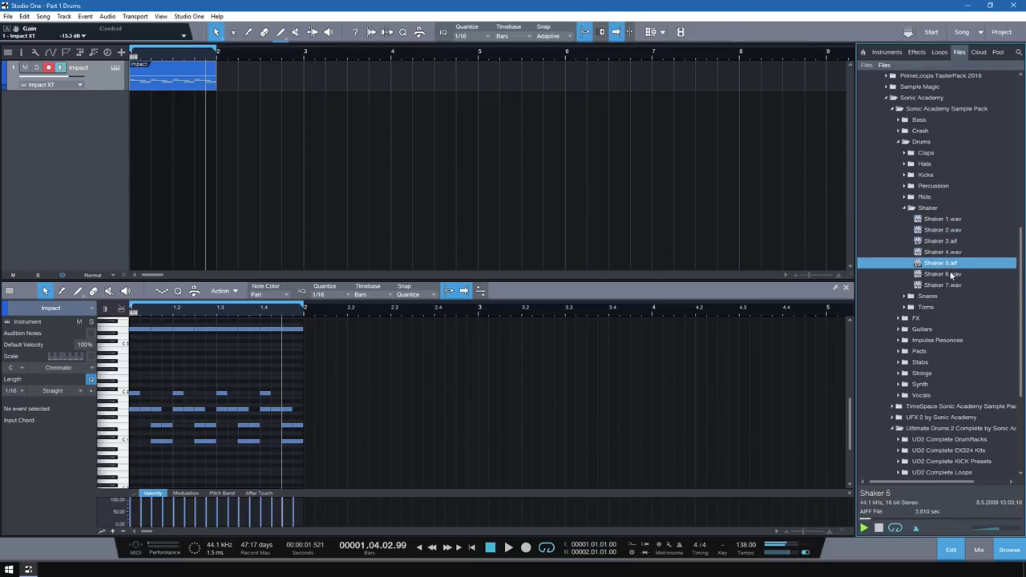
key(Down)
key(Down)
key(Home)
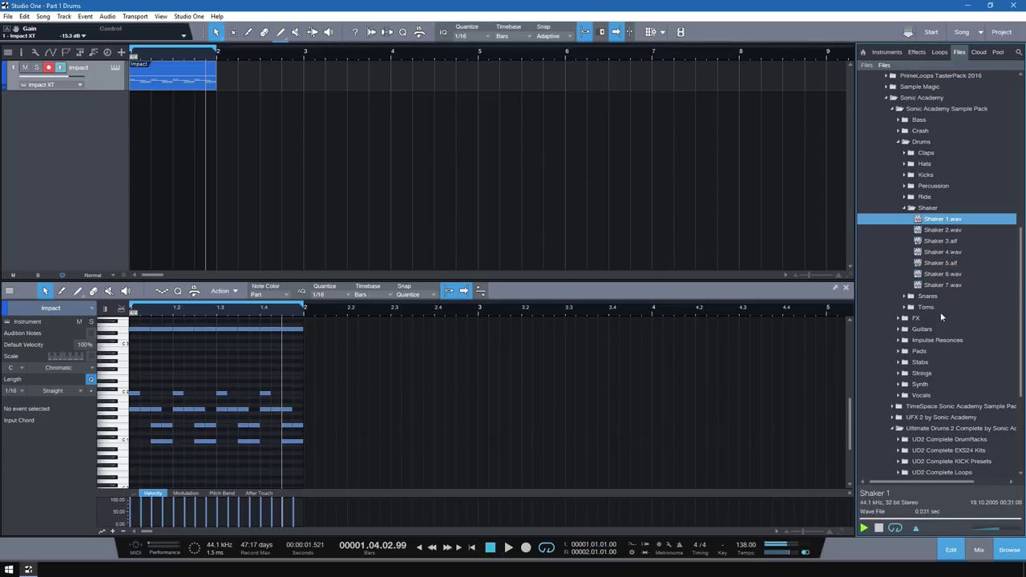
click(878, 527)
click(115, 69)
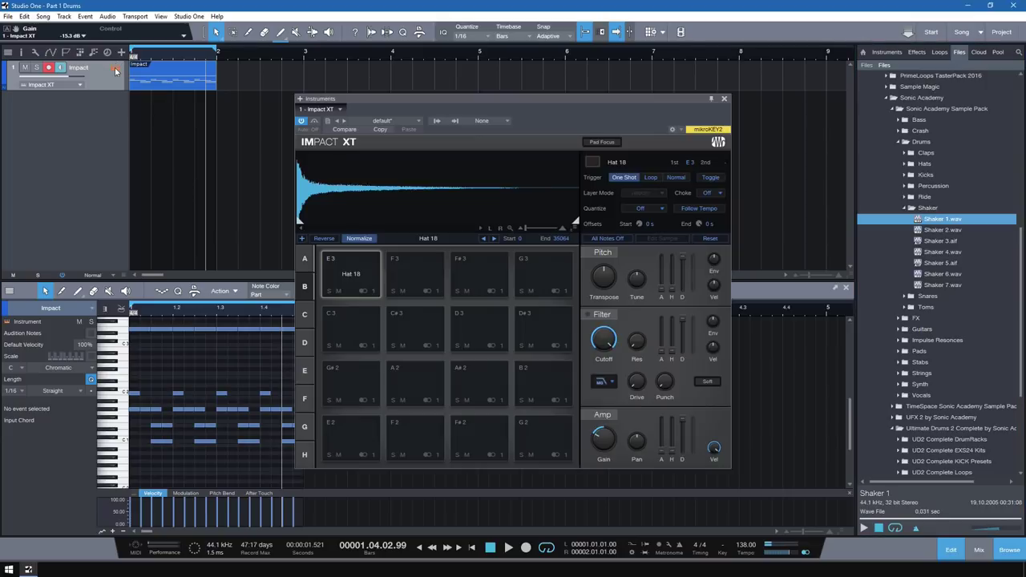
drag(943, 221, 352, 322)
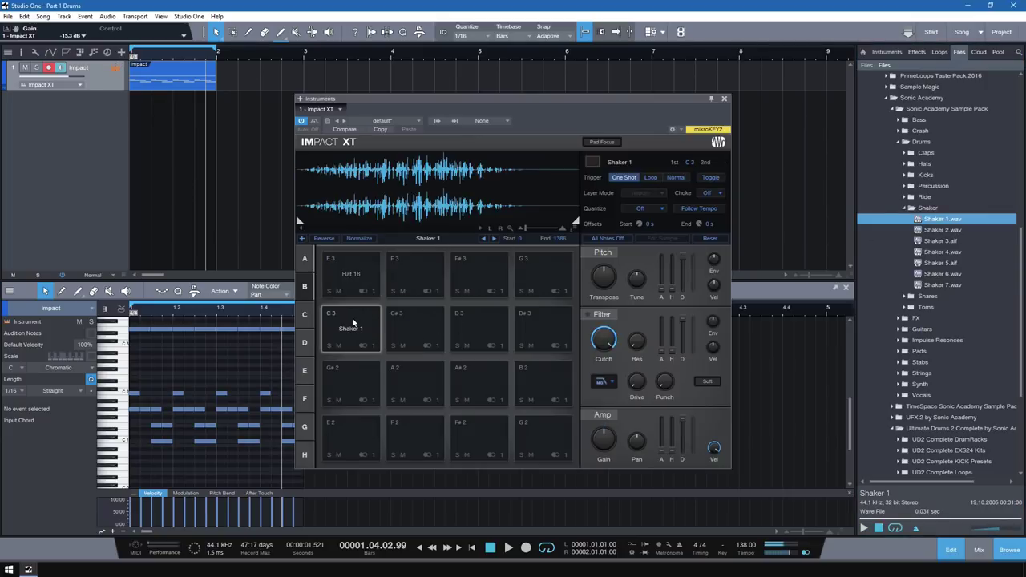
Normalize the Shaker 1 sample, set its pad gain to about -14.8 dB, and close the instrument window
click(360, 239)
drag(612, 437, 606, 457)
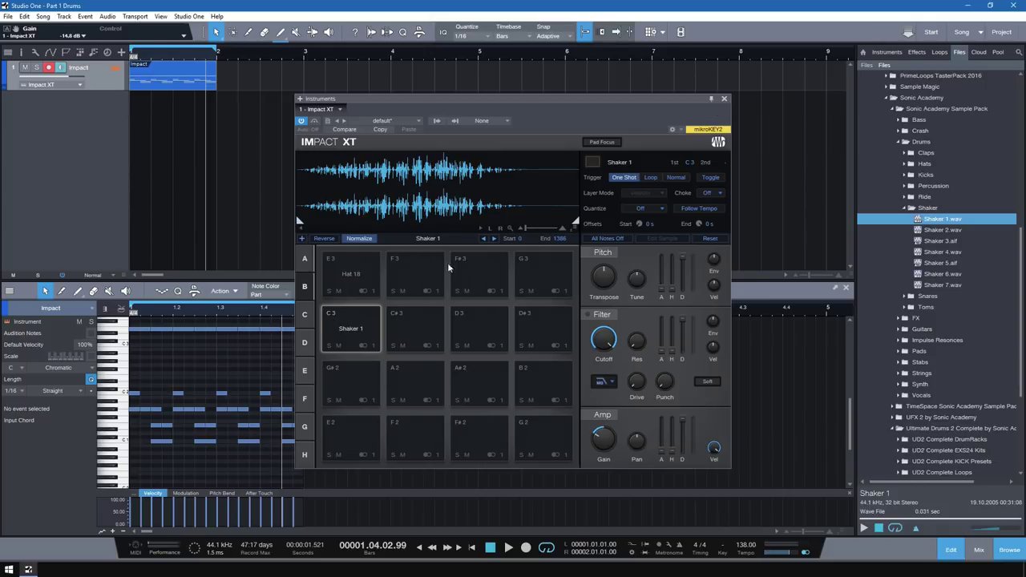
click(724, 102)
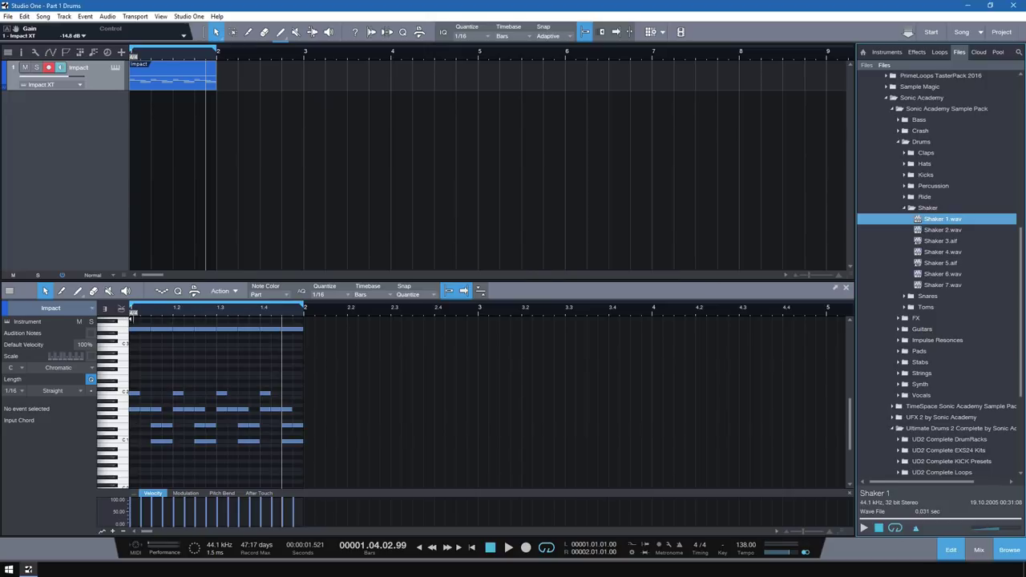
key(z)
drag(144, 531, 141, 534)
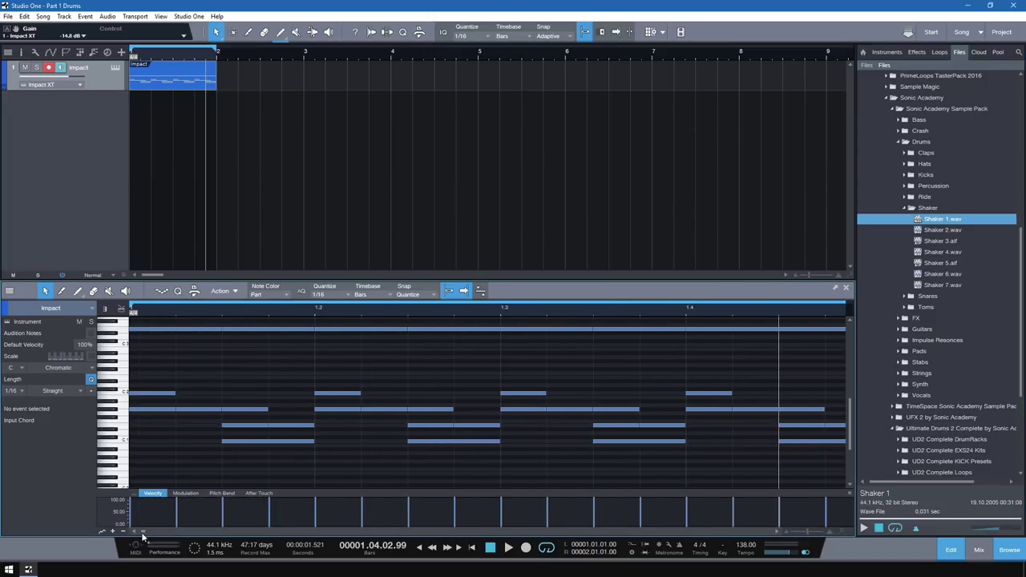
right_click(182, 358)
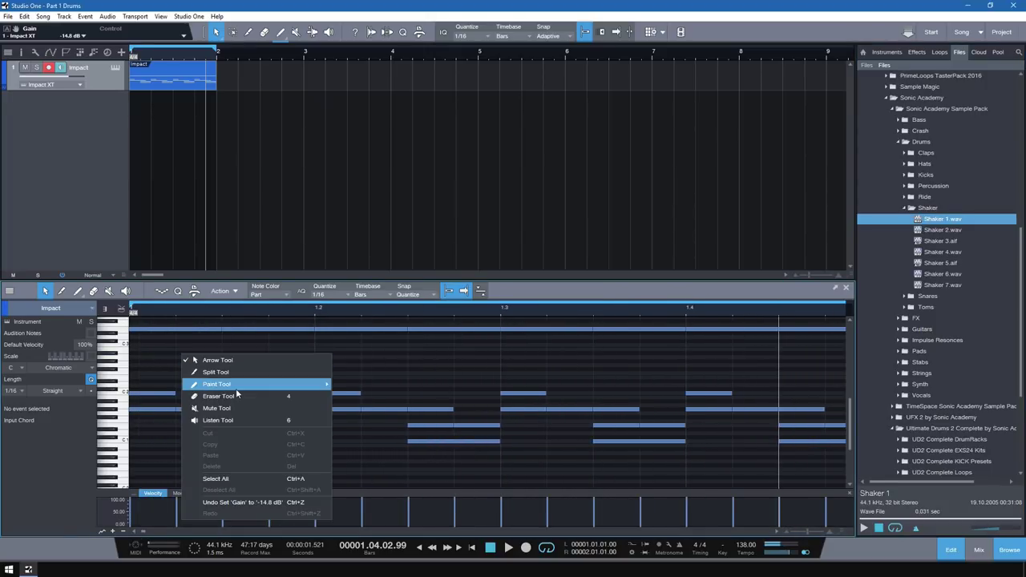
click(315, 385)
right_click(328, 364)
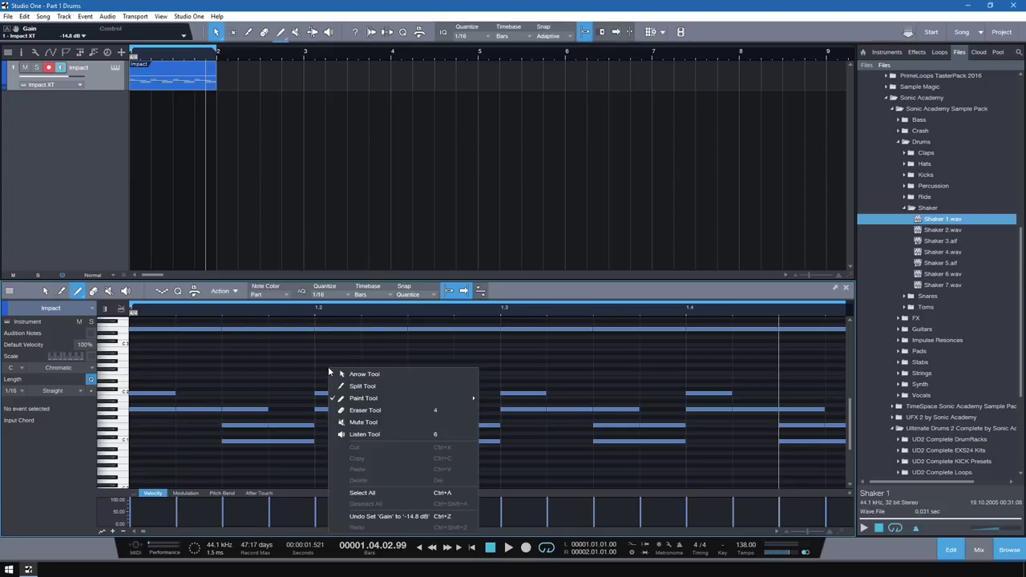
click(340, 374)
right_click(266, 366)
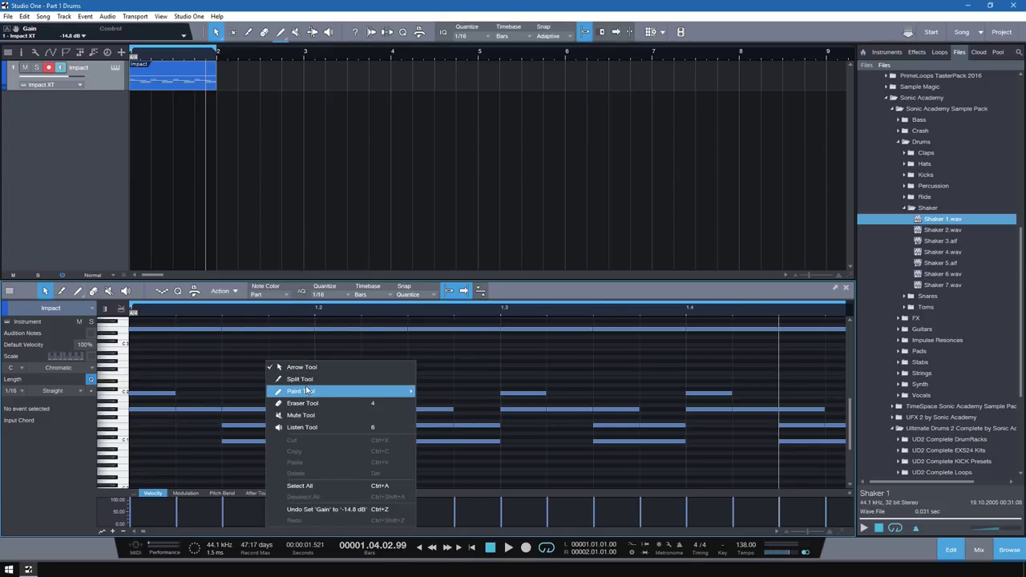
mouse_move(384, 391)
click(435, 392)
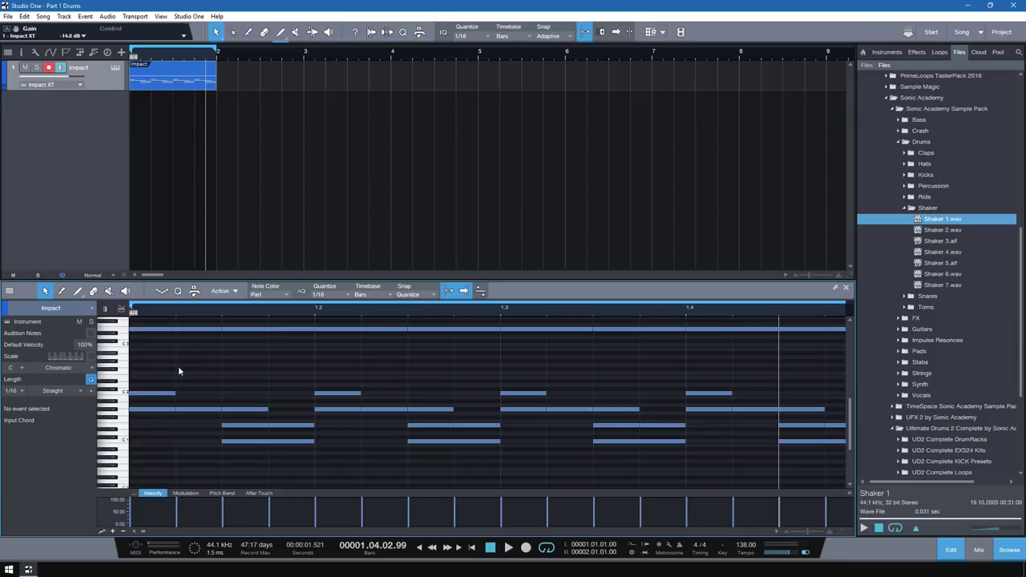
Add Shaker 1 notes on the second, third and fourth sixteenths of beat 1, and nudge the first note's start to 1.01.02.03 without snapping
drag(153, 395, 284, 346)
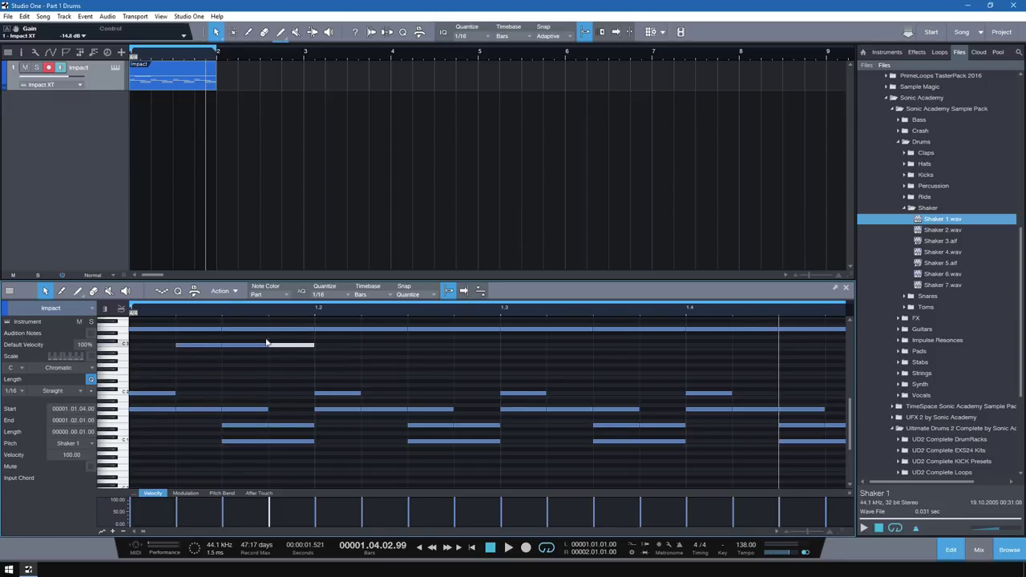
drag(170, 312, 152, 343)
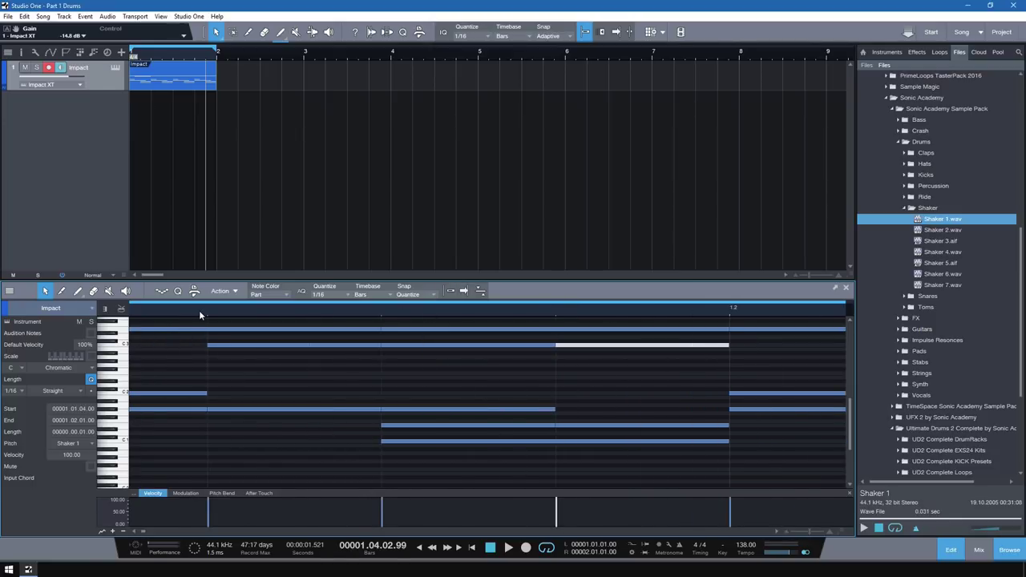
drag(199, 310, 304, 346)
drag(289, 308, 278, 272)
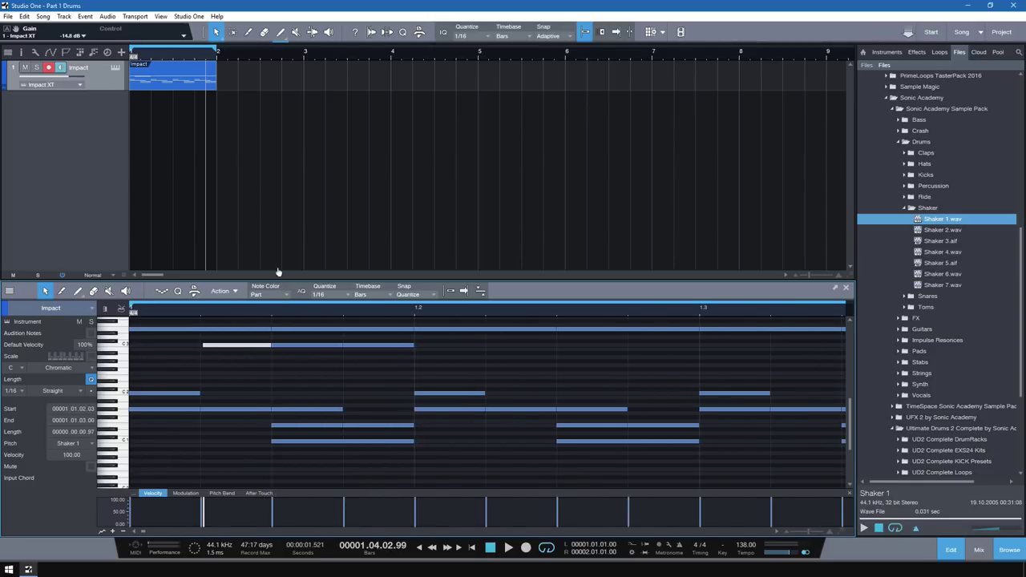
Offset the shaker timing by moving the first note's start to 1.01.02.07 and the third note's start to 1.01.03.95
click(348, 347)
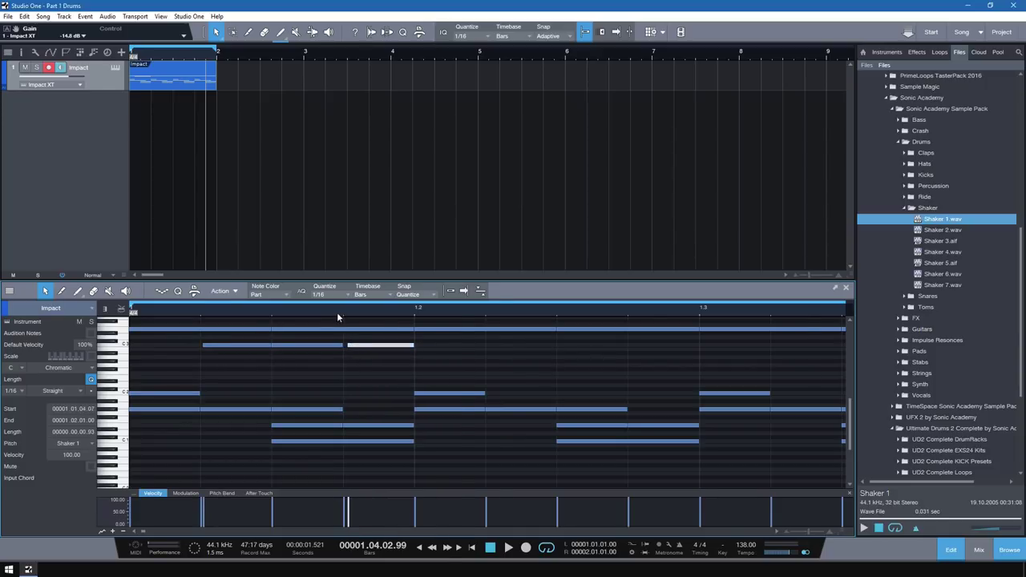
drag(336, 312, 367, 347)
drag(287, 314, 430, 314)
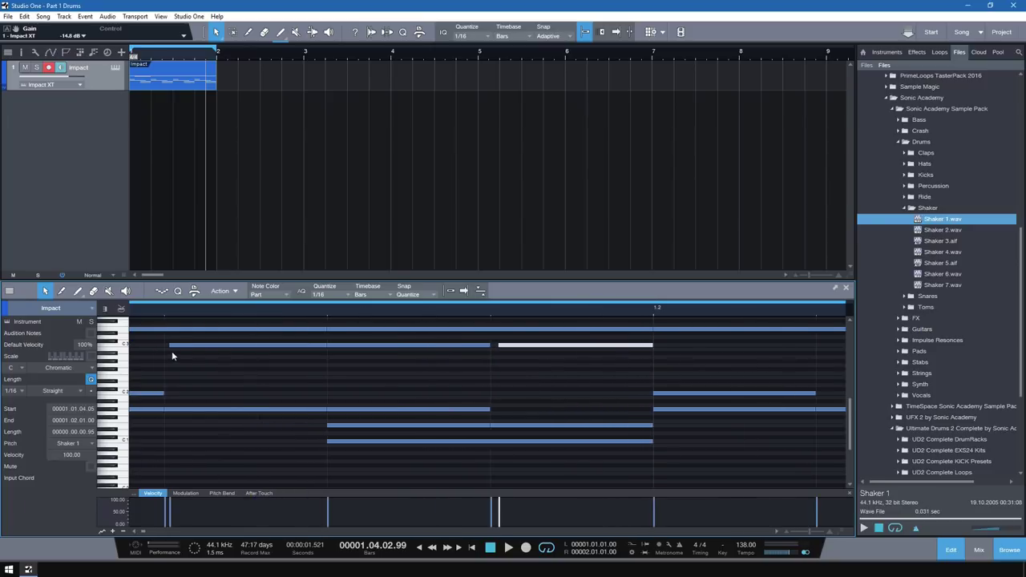
drag(165, 346, 175, 347)
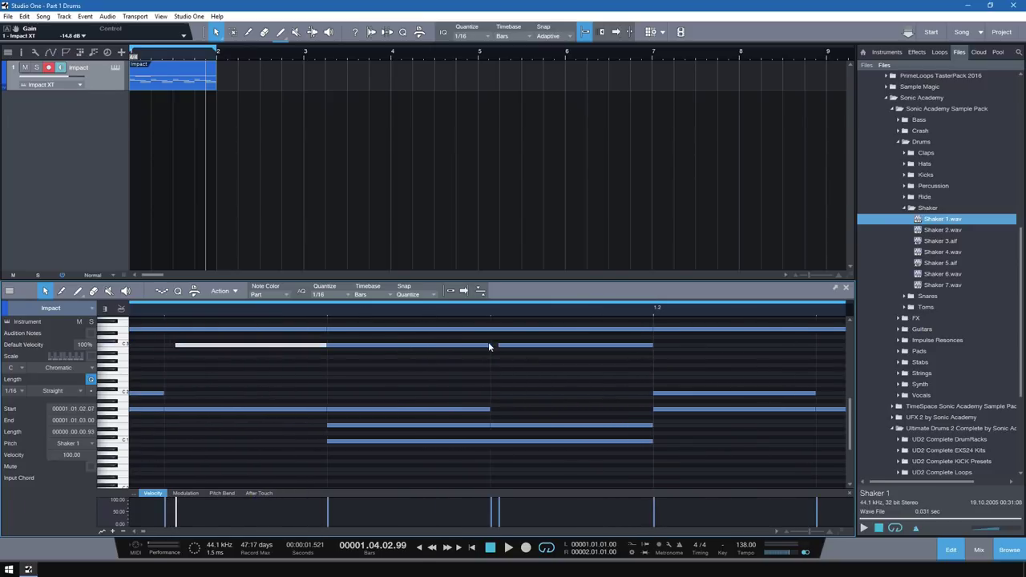
mouse_move(489, 346)
mouse_down()
mouse_move(471, 346)
mouse_move(479, 359)
mouse_up()
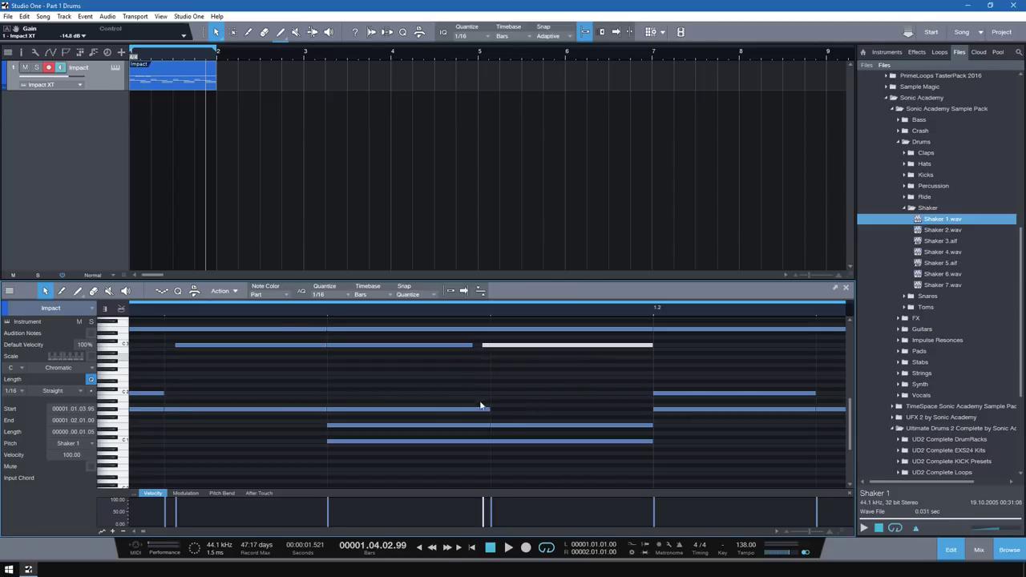
Play the loop from the start to check the timing of the shaker notes
click(470, 548)
drag(454, 312, 443, 270)
key(space)
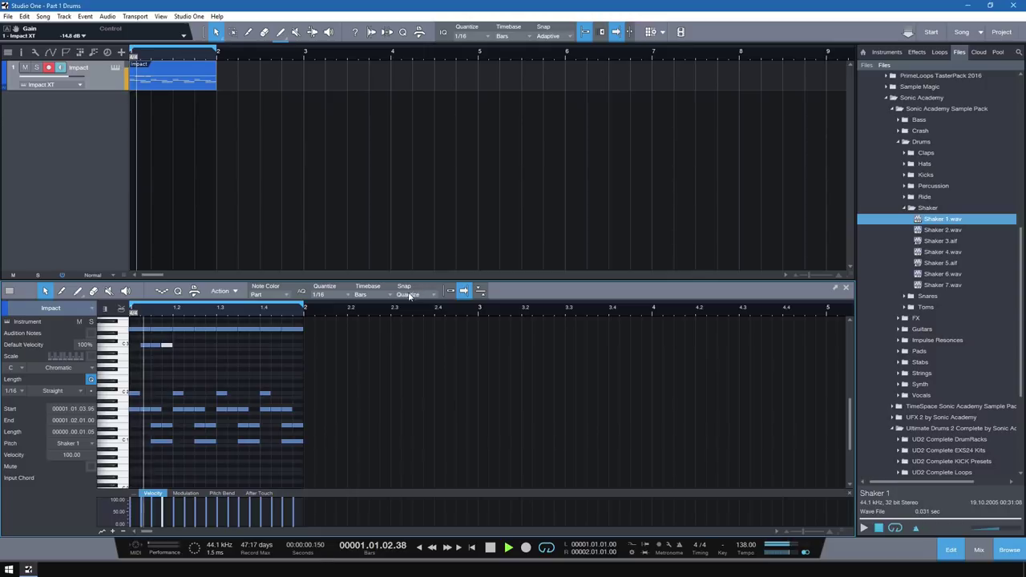
key(space)
Delete the Hat 18 notes after beat 1, and duplicate beat 1's Hat 18 and shaker notes into the following beats
scroll(308, 332, up, 1)
drag(343, 322, 90, 370)
key(Delete)
key(d)
key(d)
key(d)
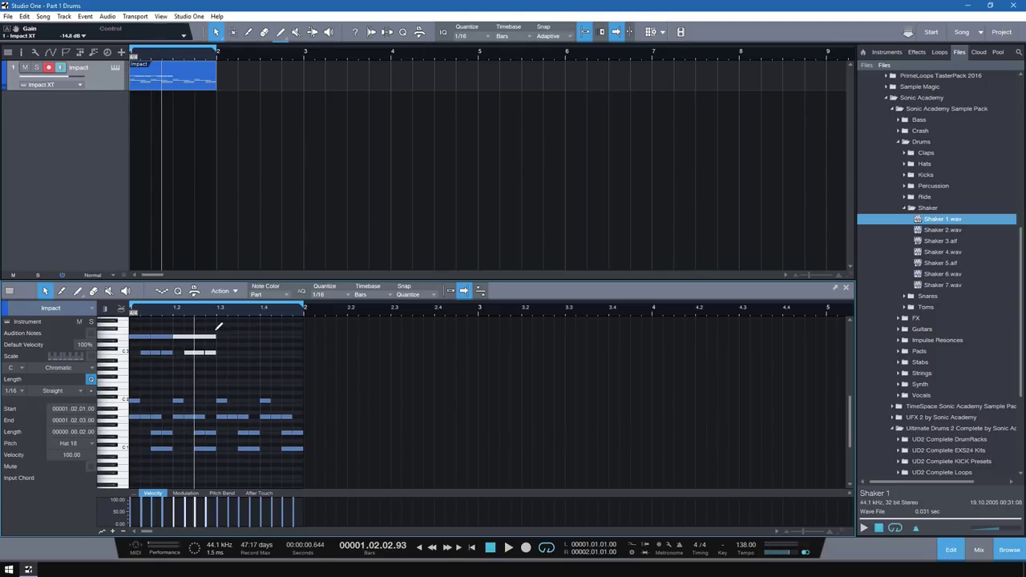
Open the Impact XT instrument and switch the sample browser from the Shaker folder to the Claps folder
click(317, 335)
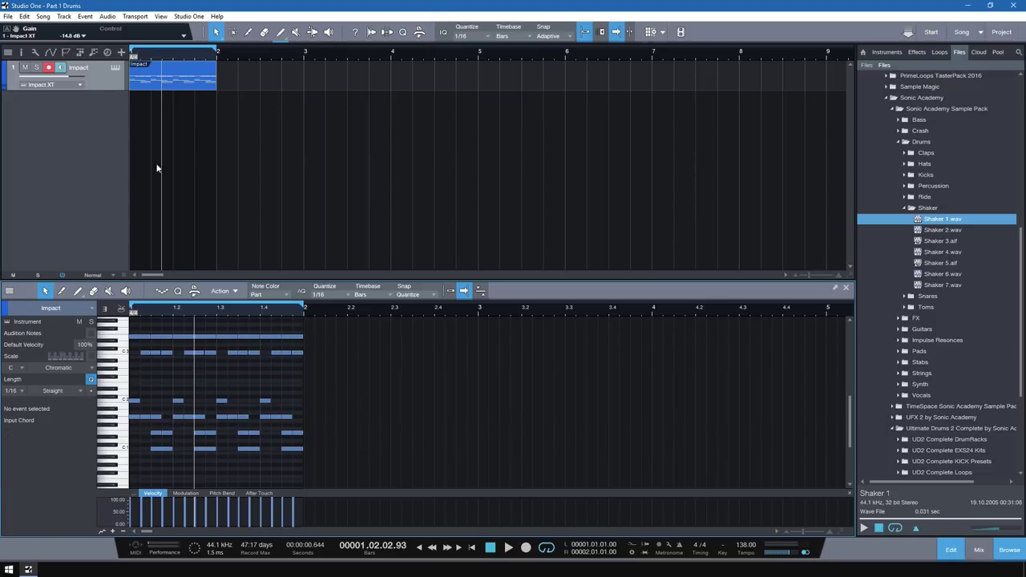
click(118, 68)
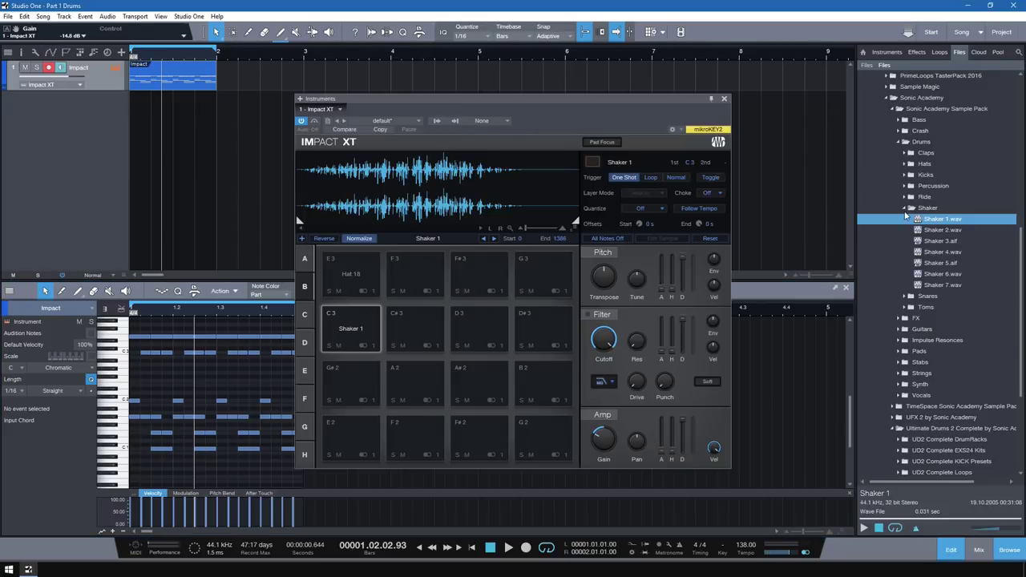
click(911, 207)
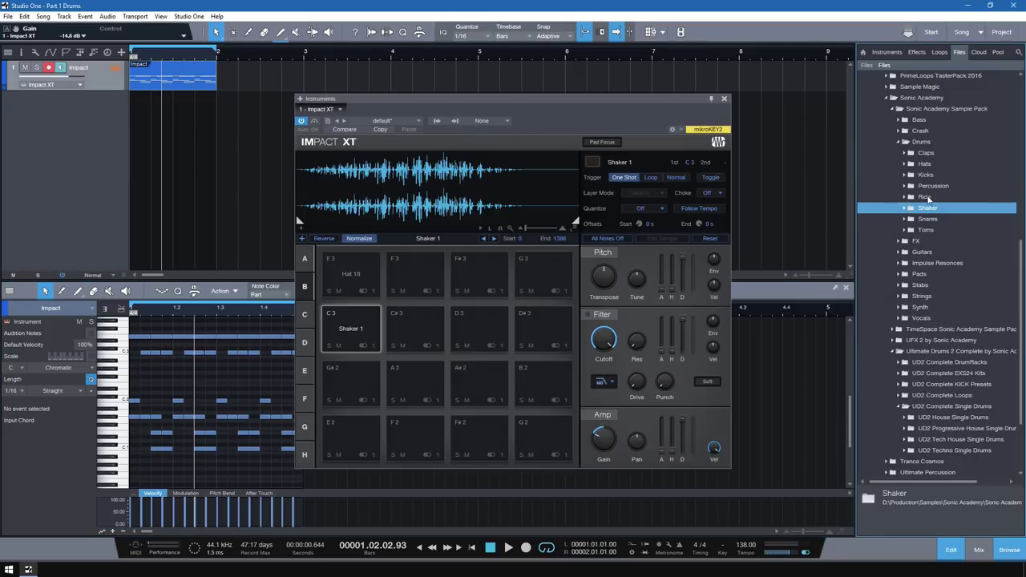
click(909, 152)
Audition samples in the Claps folder and load Clap 5.wav onto the empty G#2 pad
key(Down)
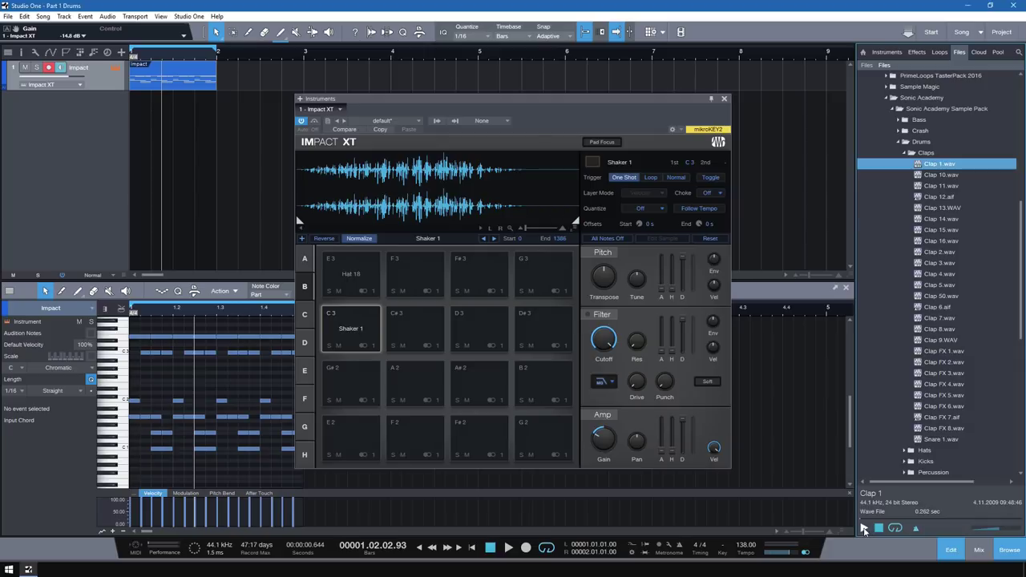
key(Down)
key(Down)
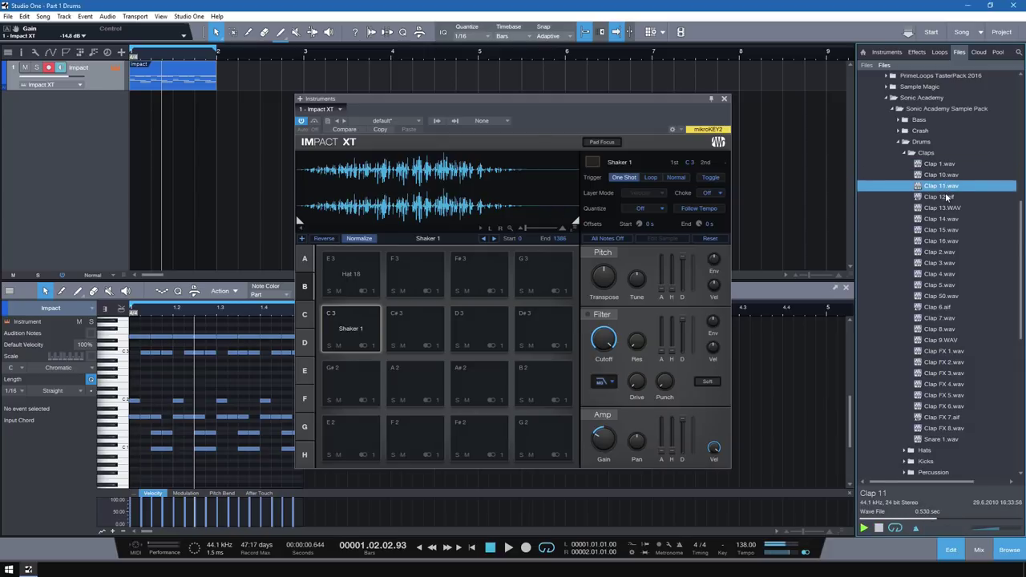
click(947, 196)
click(948, 209)
click(949, 252)
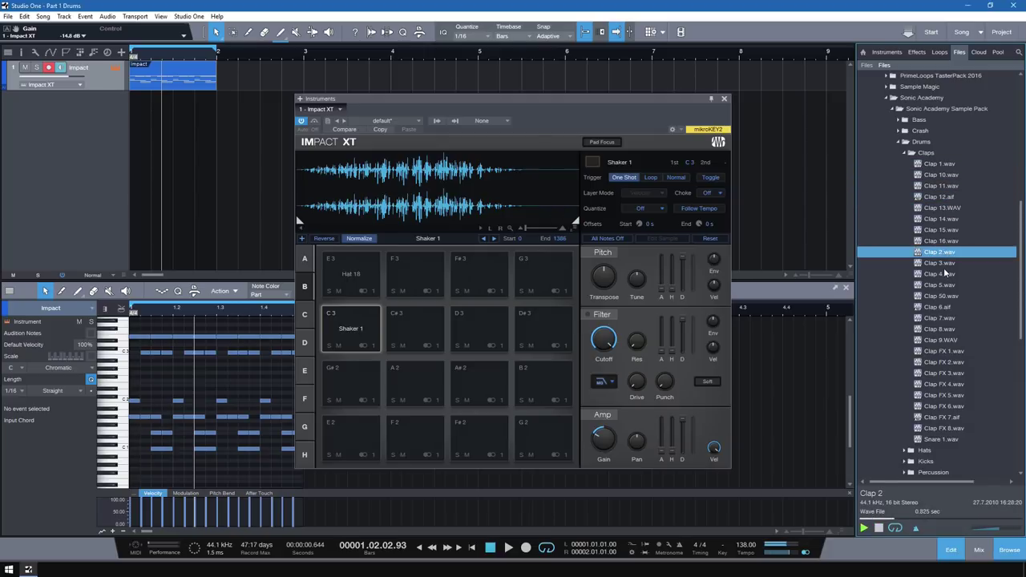
click(944, 271)
click(945, 284)
click(945, 295)
click(944, 286)
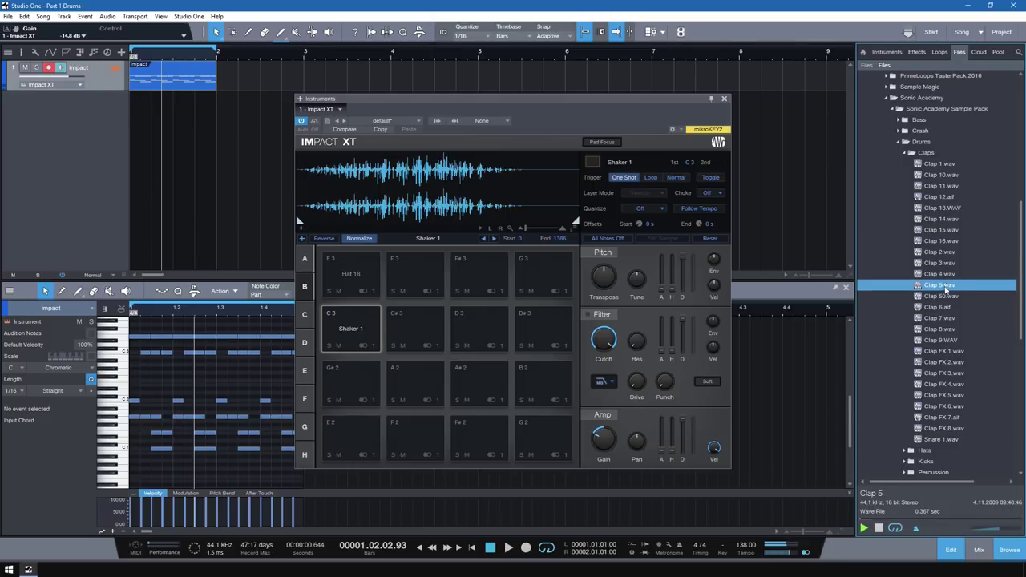
drag(946, 289, 361, 383)
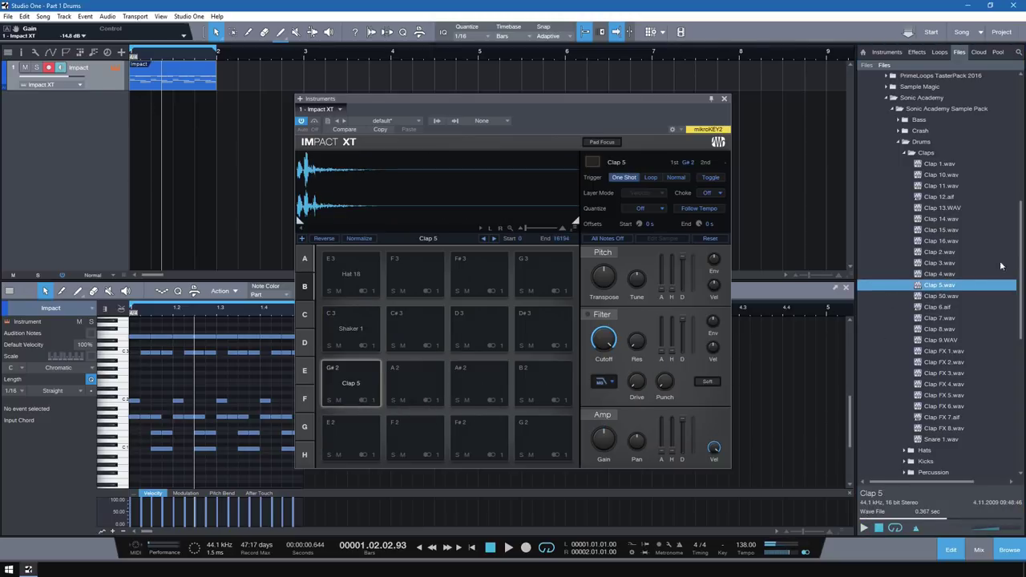
Audition Clap 13 through Clap 16 and load Clap 15.wav onto the empty E2 pad
click(966, 230)
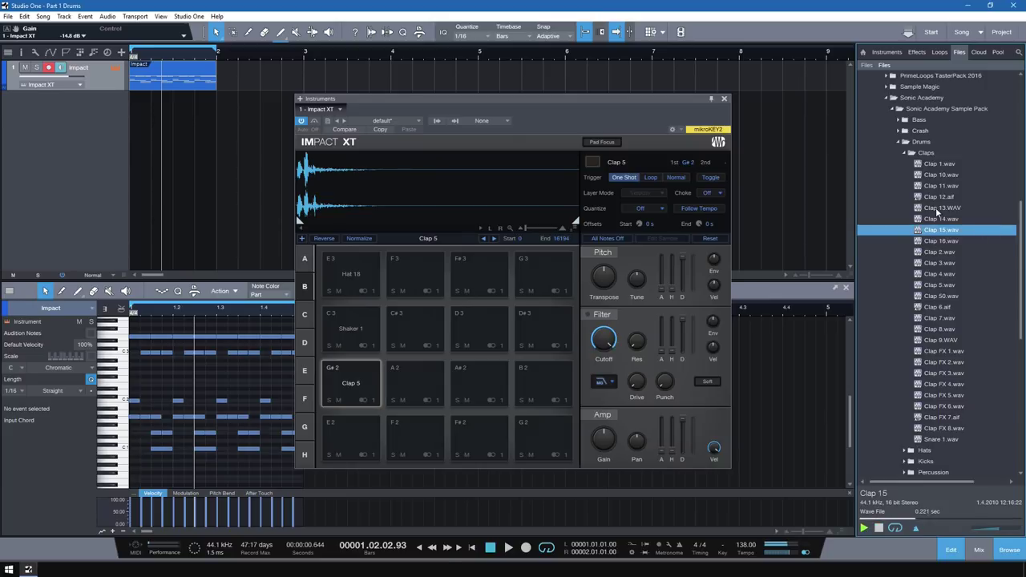
click(936, 210)
click(939, 221)
click(941, 242)
drag(946, 231, 374, 433)
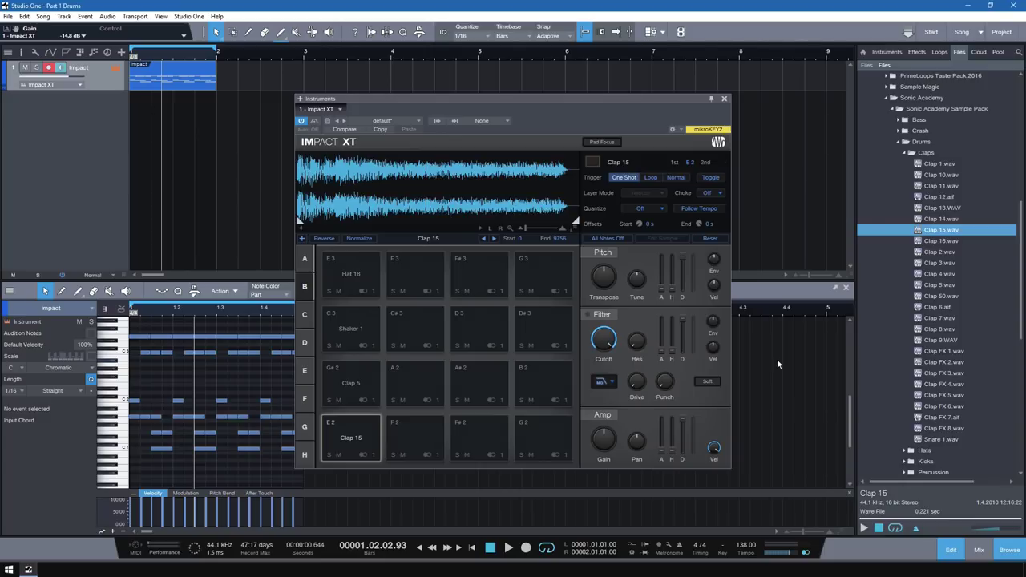
Shape the Clap 5 pad's amp envelope with a hold of 25.2 ms, auditioning the pad
click(364, 387)
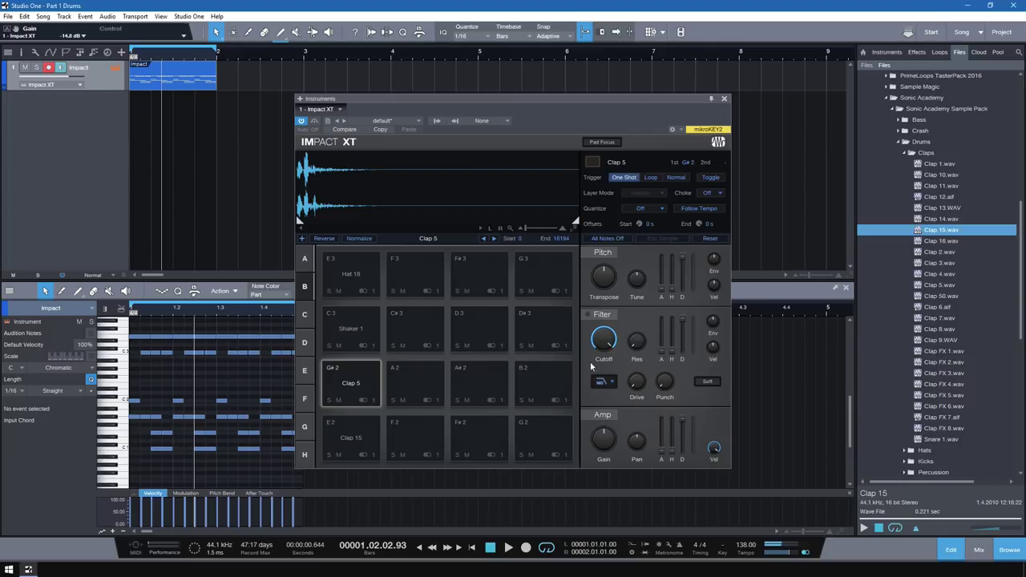
drag(673, 451, 677, 529)
scroll(674, 447, down, 2)
click(364, 383)
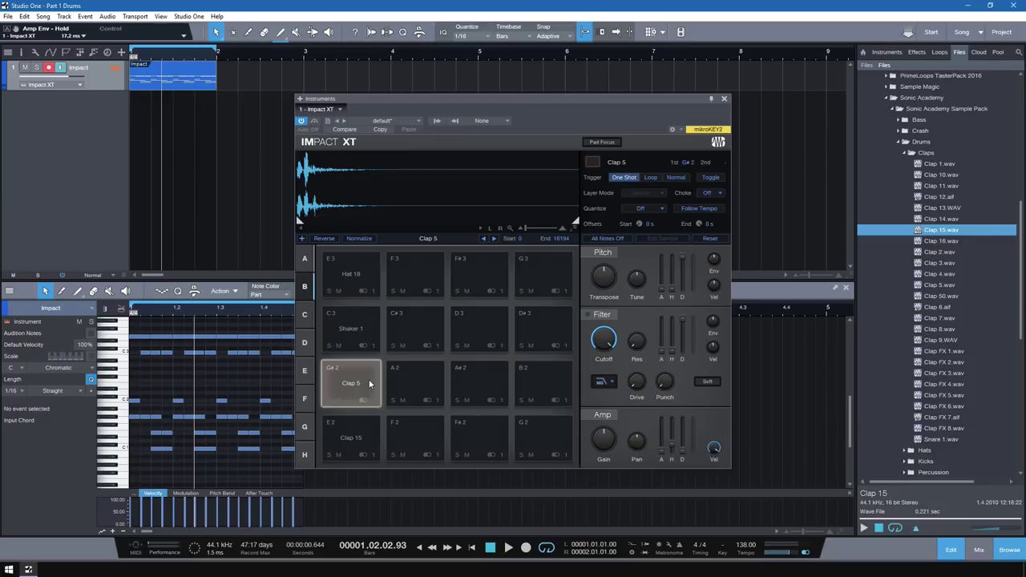
mouse_move(675, 447)
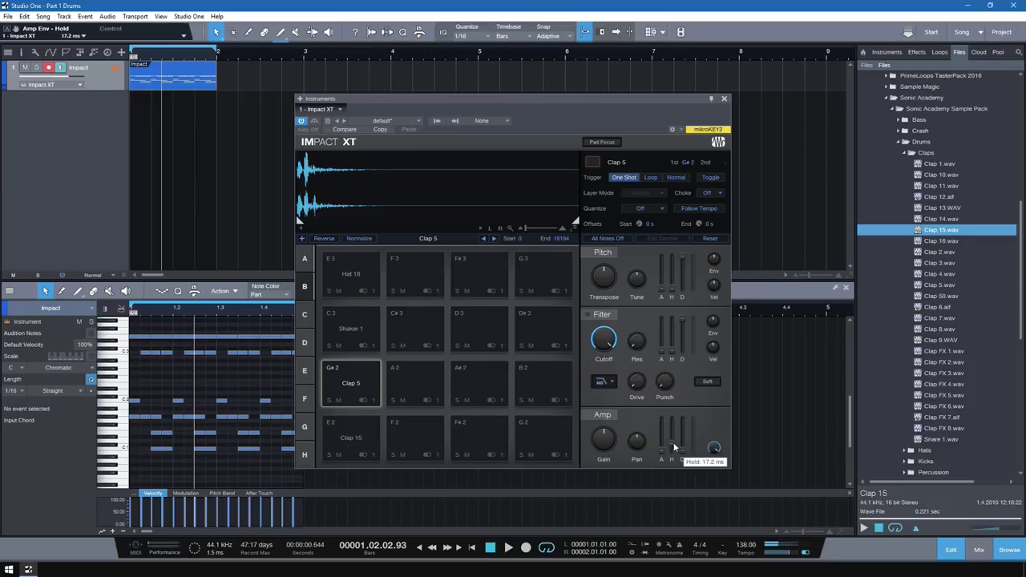
drag(673, 445, 672, 442)
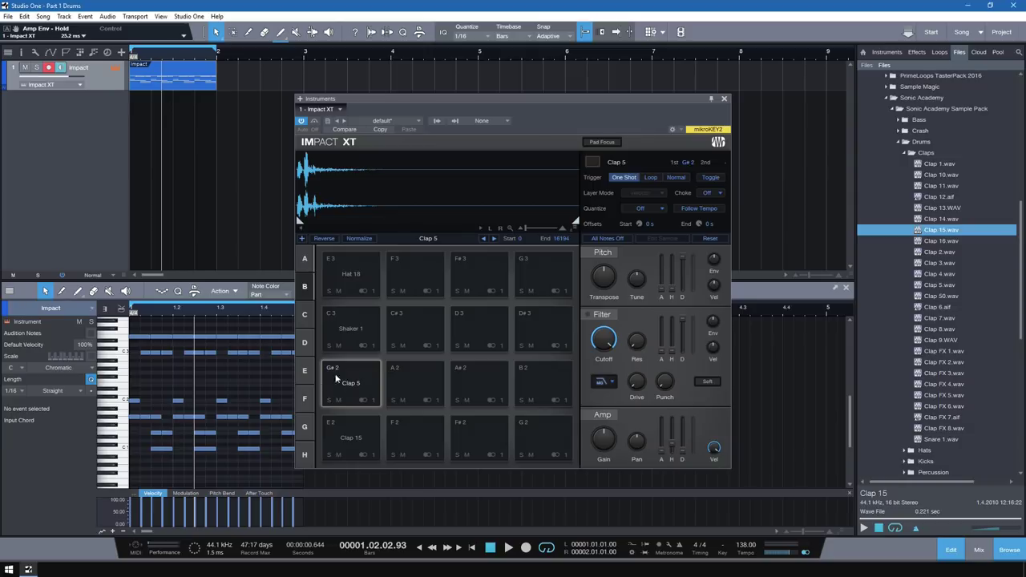
click(355, 383)
Set the Clap 15 pad's amp envelope attack to 25.2 ms and audition it against Clap 5
click(355, 454)
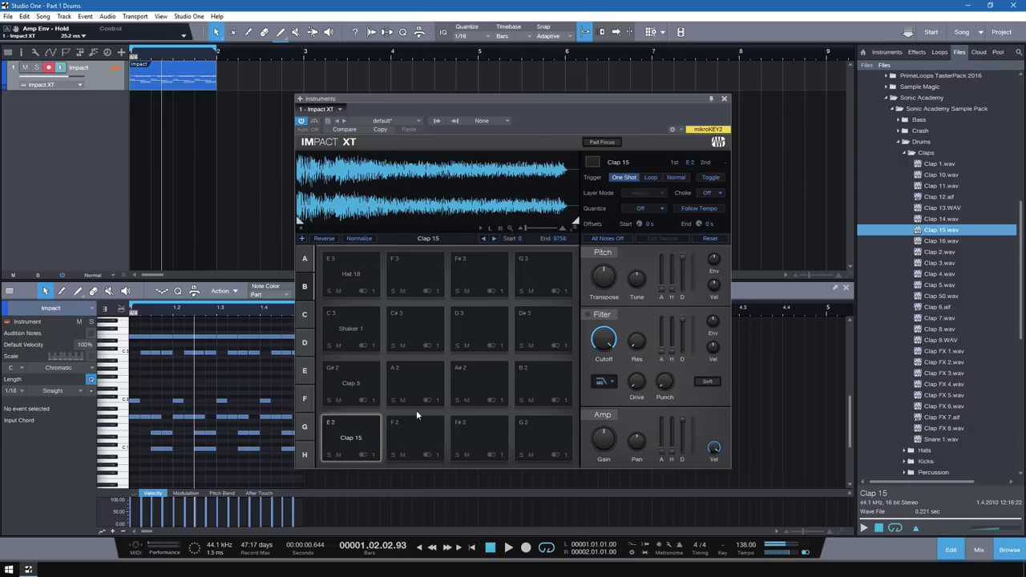
click(343, 437)
mouse_move(662, 449)
mouse_down()
mouse_move(662, 431)
mouse_move(663, 447)
mouse_up()
click(366, 443)
click(364, 440)
click(348, 437)
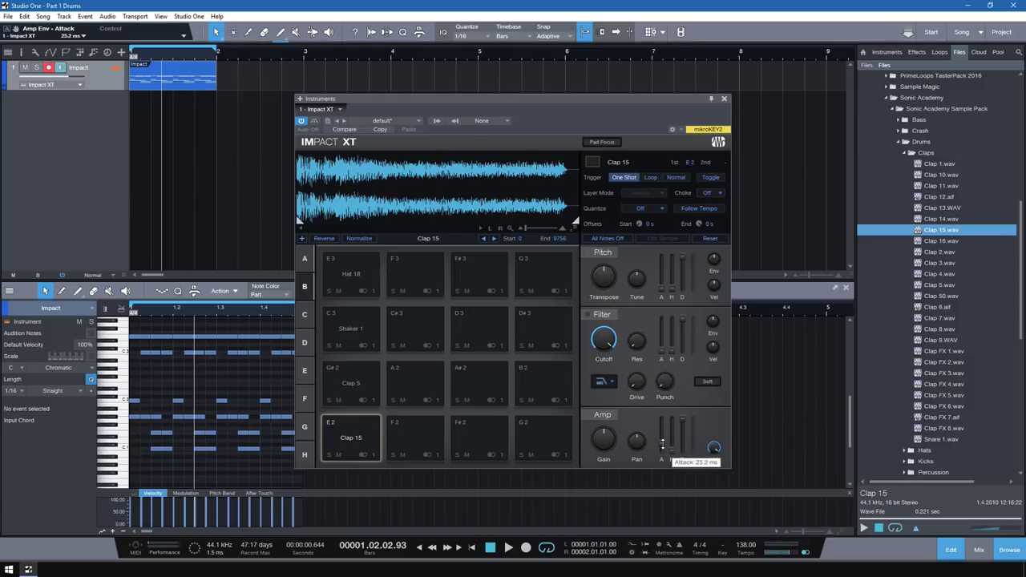
click(358, 434)
click(352, 383)
click(349, 433)
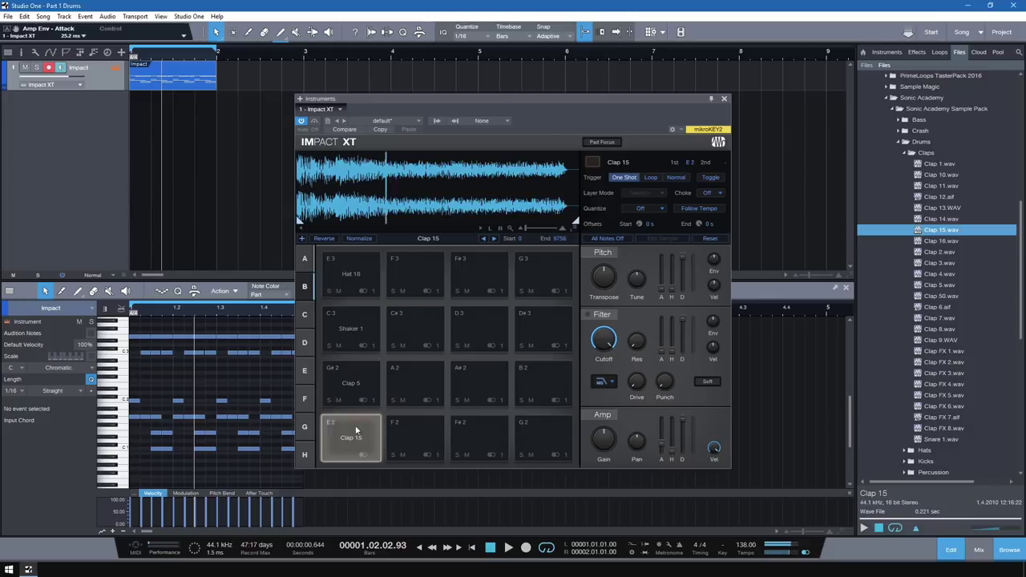
click(352, 383)
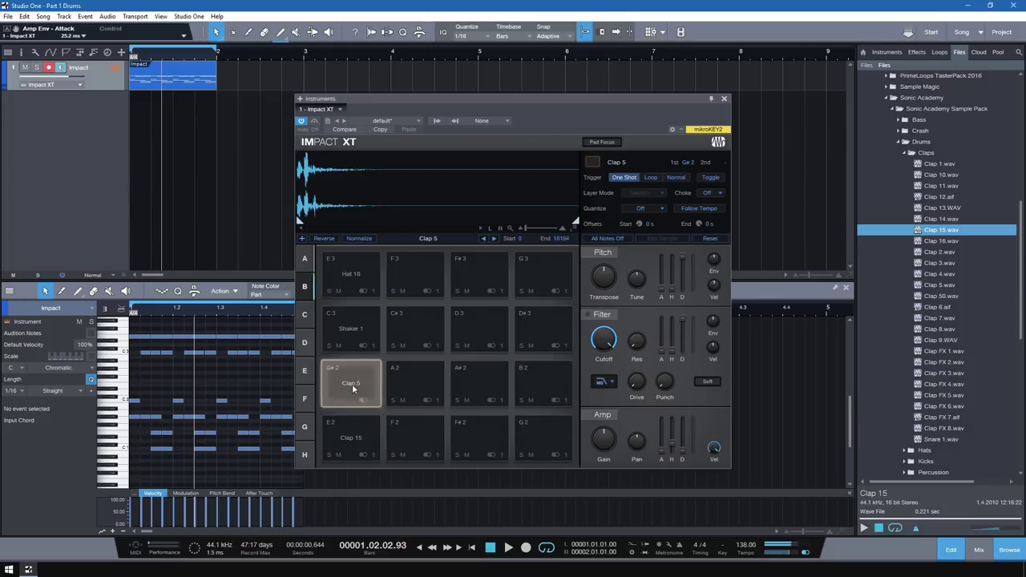
Add Clap 5 and Clap 15 notes two sixteenths long on beats 2 and 4 of the drum pattern
click(724, 98)
scroll(242, 372, up, 1)
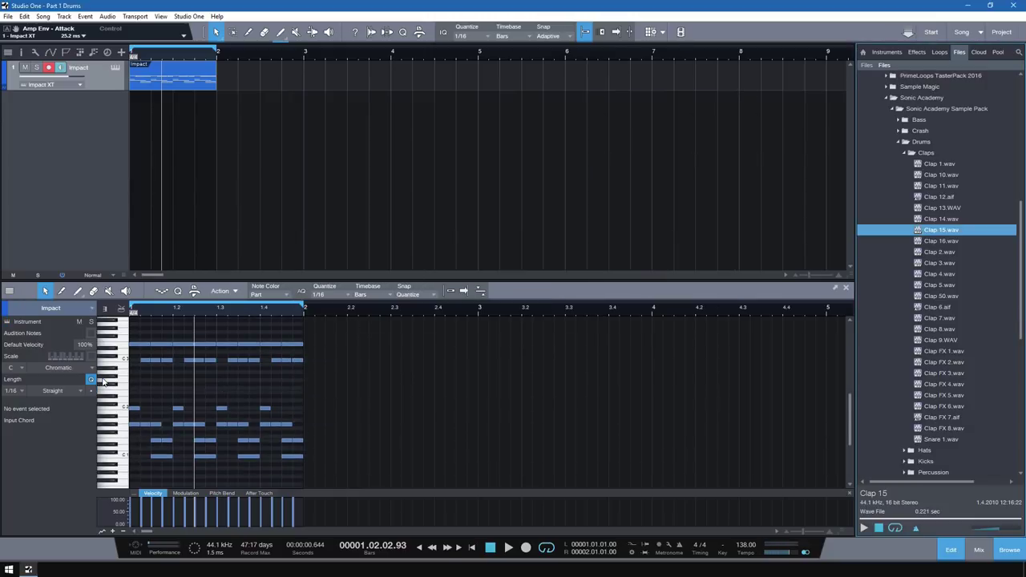
click(177, 376)
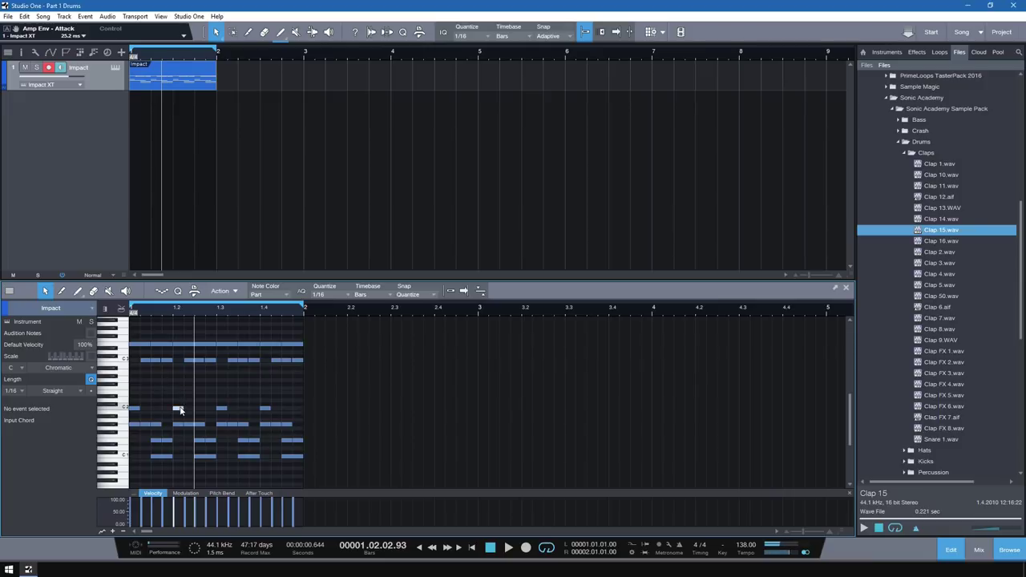
click(450, 291)
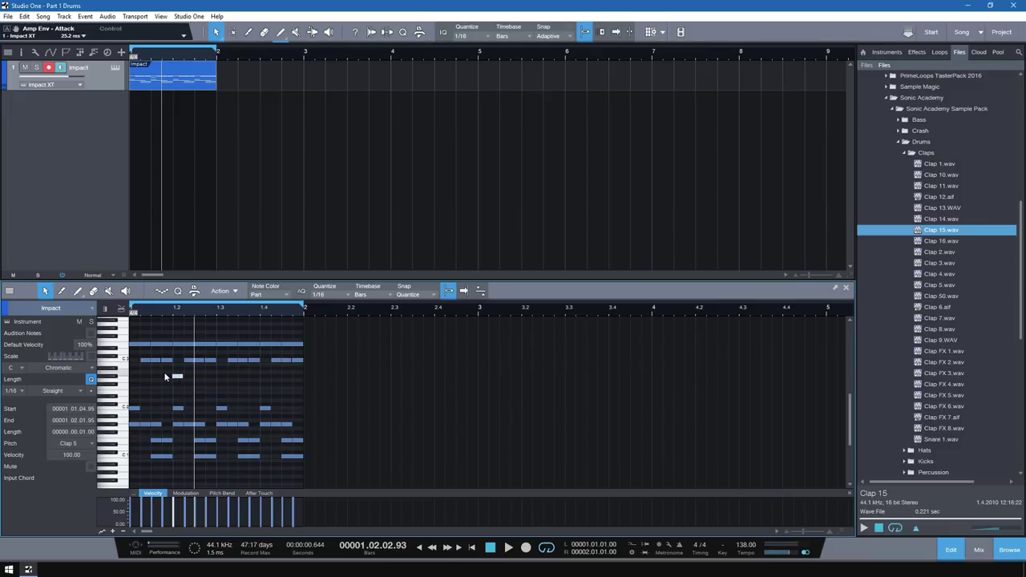
click(183, 377)
mouse_move(181, 381)
mouse_down()
mouse_move(172, 379)
mouse_move(281, 375)
mouse_move(181, 370)
mouse_move(185, 392)
mouse_up()
click(112, 399)
click(471, 548)
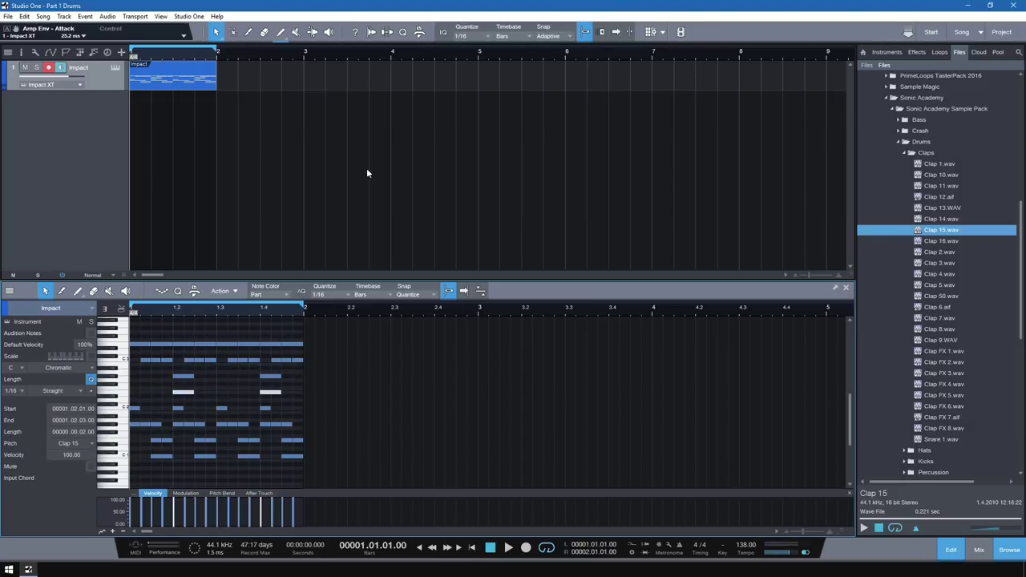
Set the gain of the Clap 5 and Clap 15 pads to -14.8 dB and normalize both samples
click(115, 67)
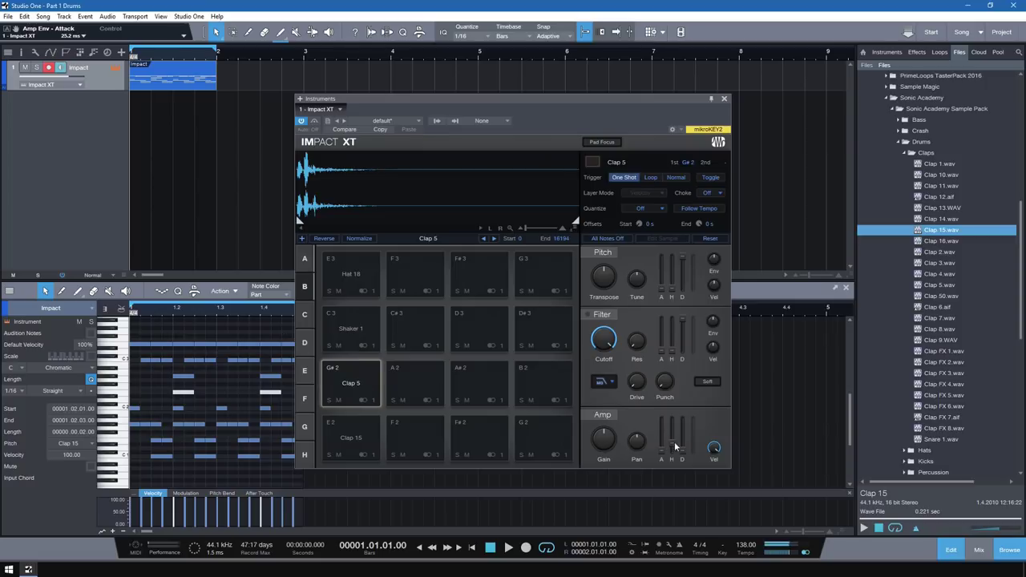
drag(607, 446, 605, 467)
click(351, 437)
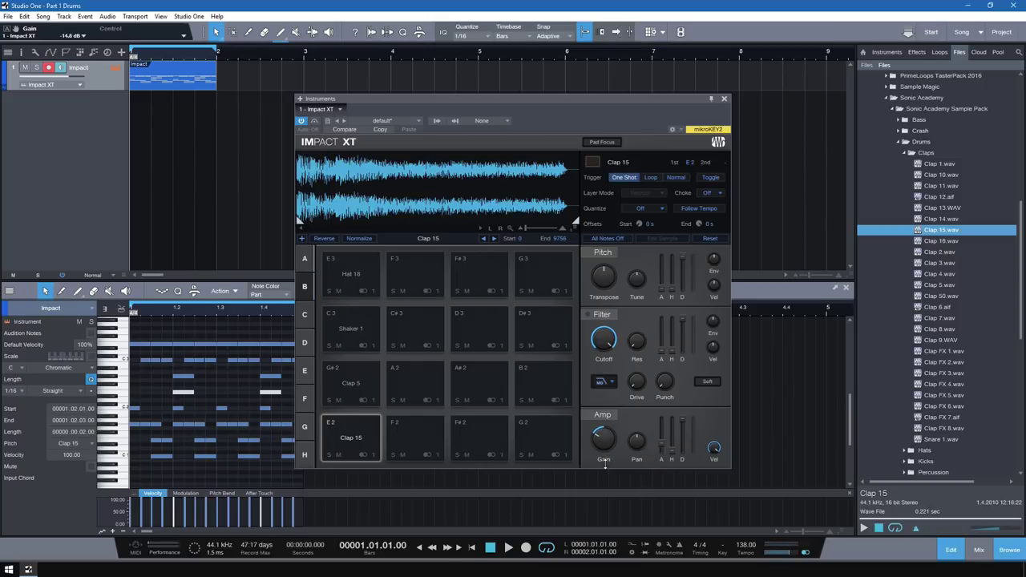
click(368, 369)
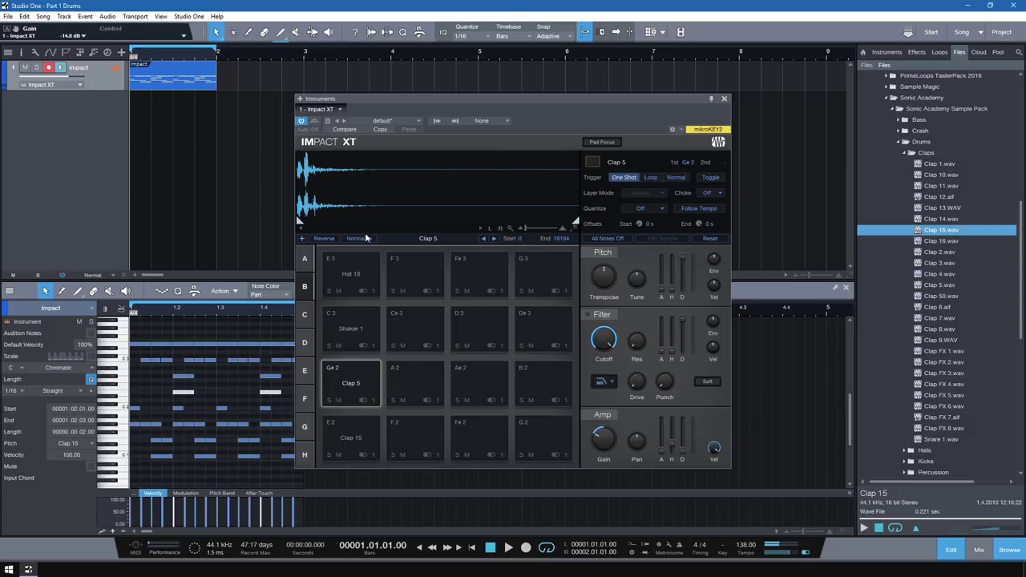
click(358, 238)
click(357, 336)
click(357, 376)
click(357, 437)
Close the instrument window and play the loop to check how the claps sit in the pattern
click(724, 99)
key(space)
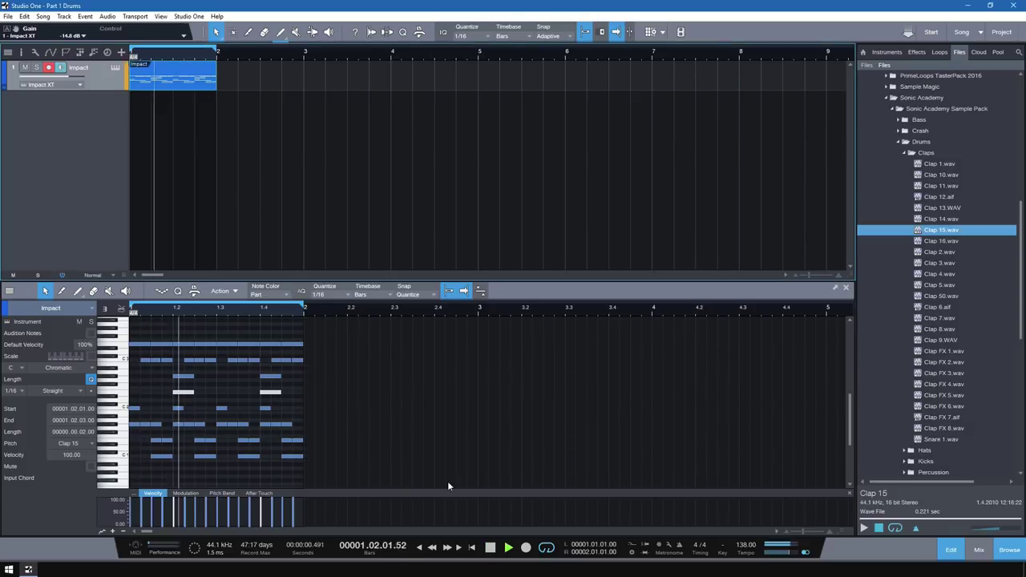
click(447, 379)
key(space)
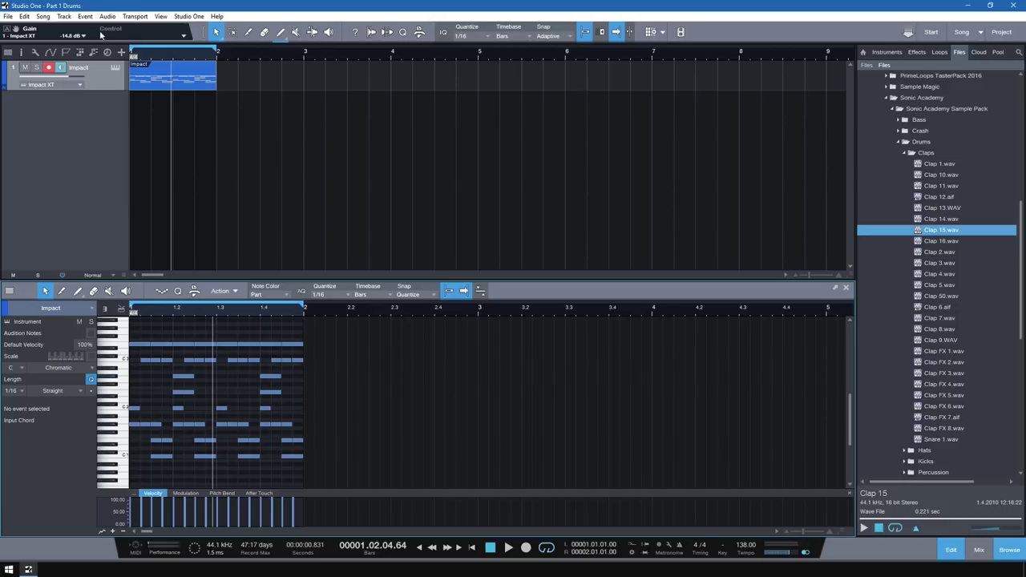
Route bank A's pads to separate outputs: Kick 14 to Mono 1, Hat 1 to Stereo 2, Hat 20 to Stereo 3, Hat 26 to Stereo 4
click(118, 69)
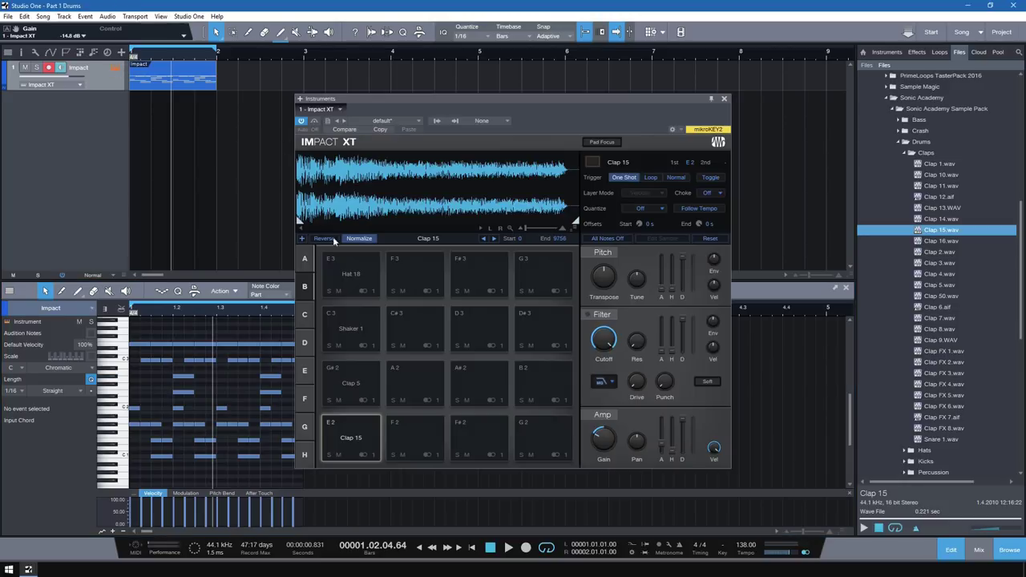
click(307, 259)
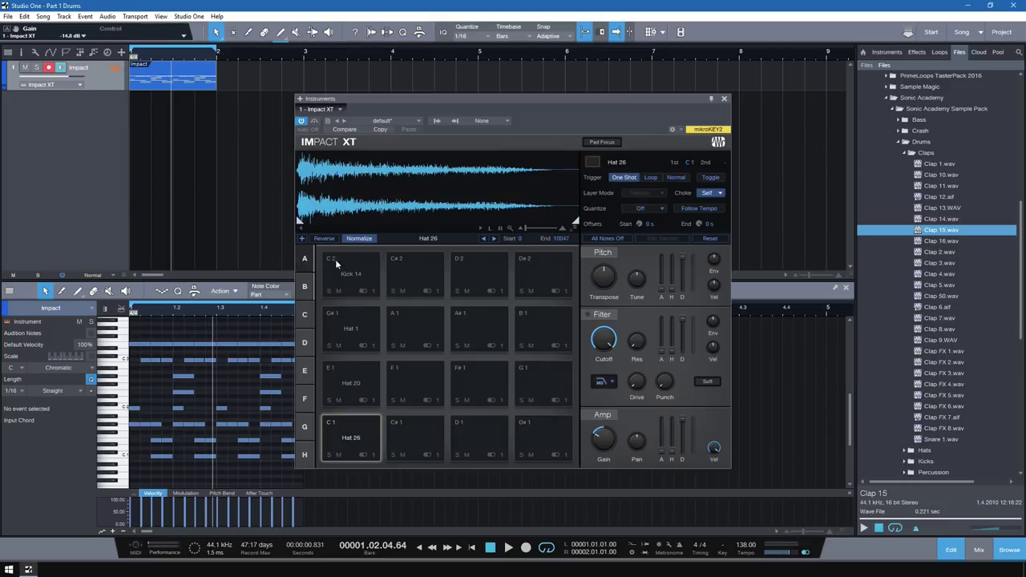
click(374, 290)
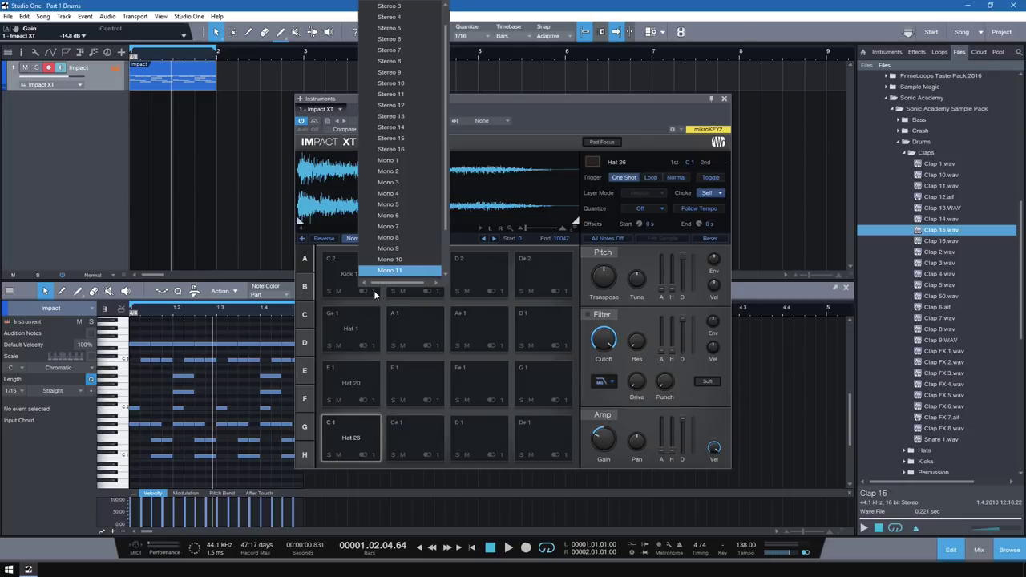
click(399, 162)
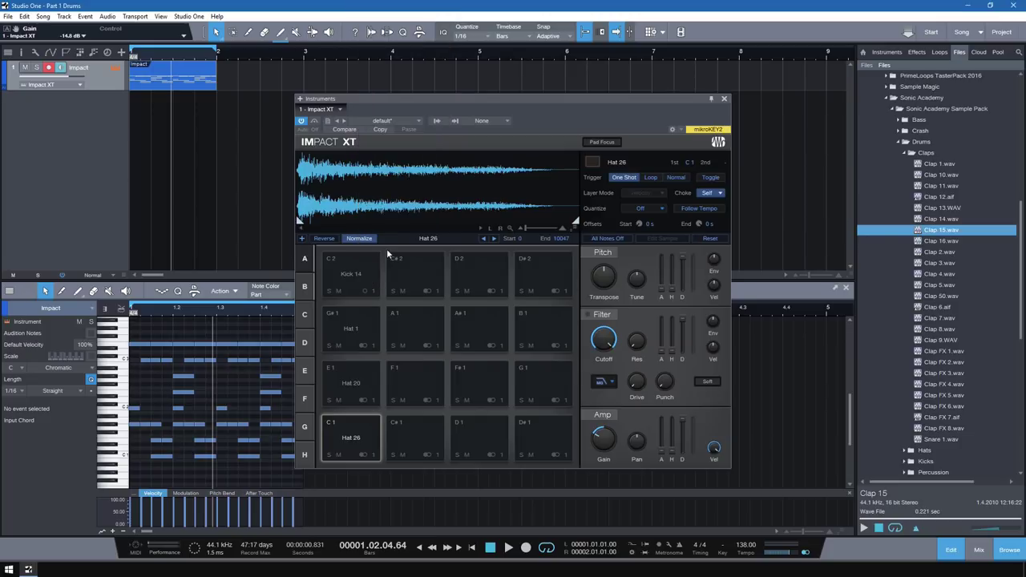
click(369, 344)
click(396, 113)
click(374, 399)
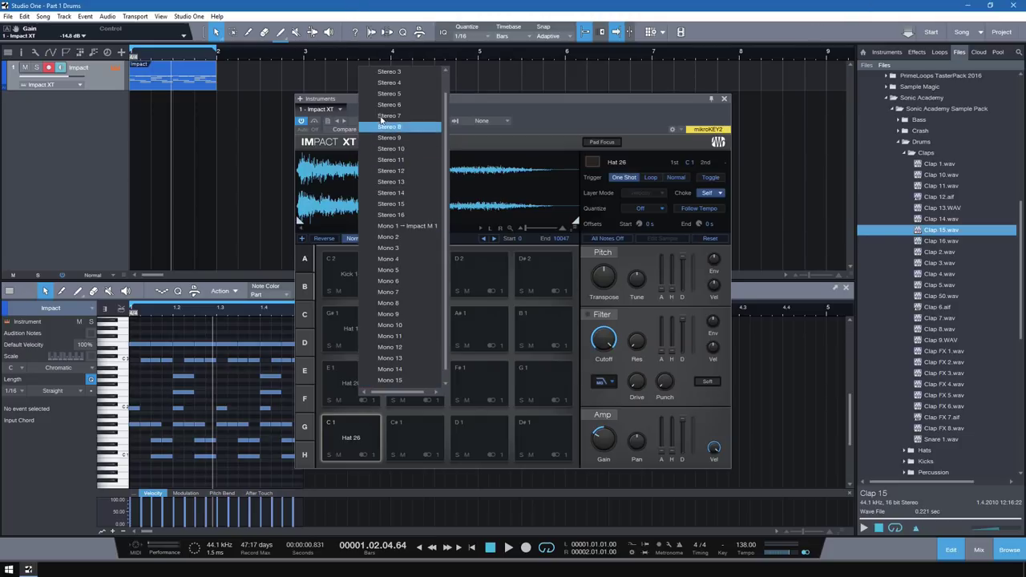
click(389, 84)
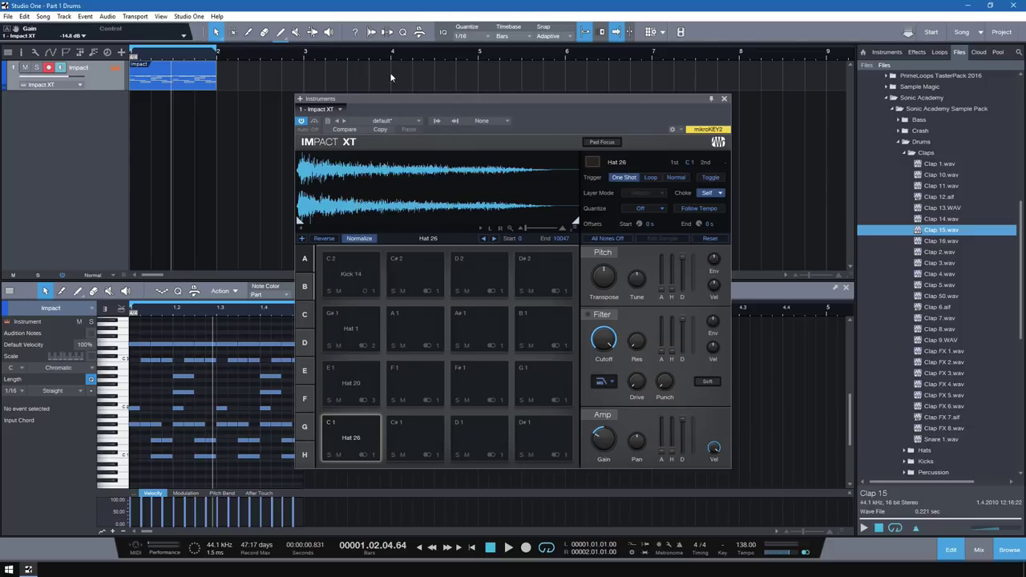
click(375, 454)
click(377, 139)
Route bank B's pads to separate outputs: Hat 18 to Stereo 5, Shaker 1 to Stereo 6, Clap 5 to Stereo 7, Clap 15 to Stereo 8
click(305, 286)
click(370, 290)
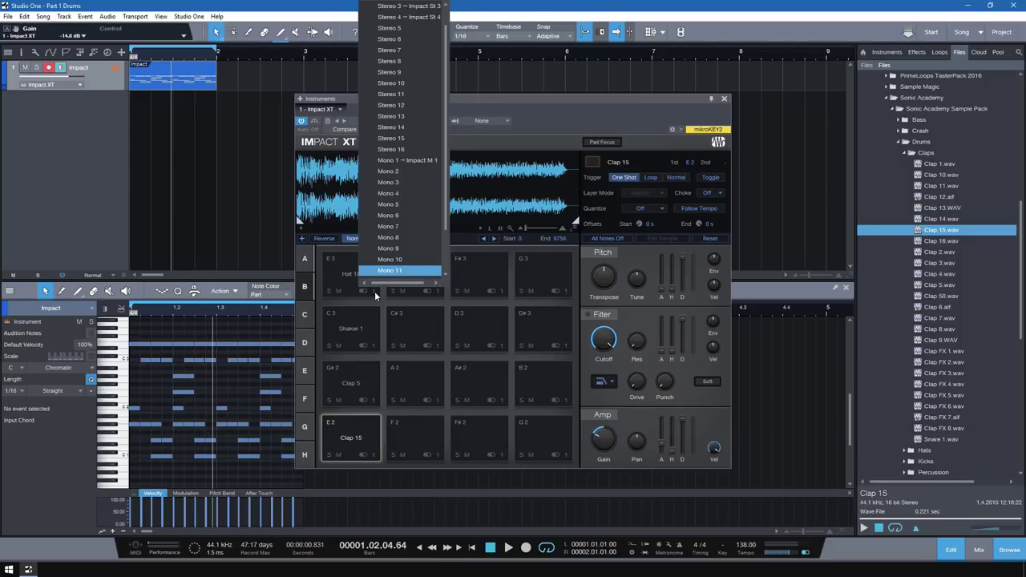
click(404, 39)
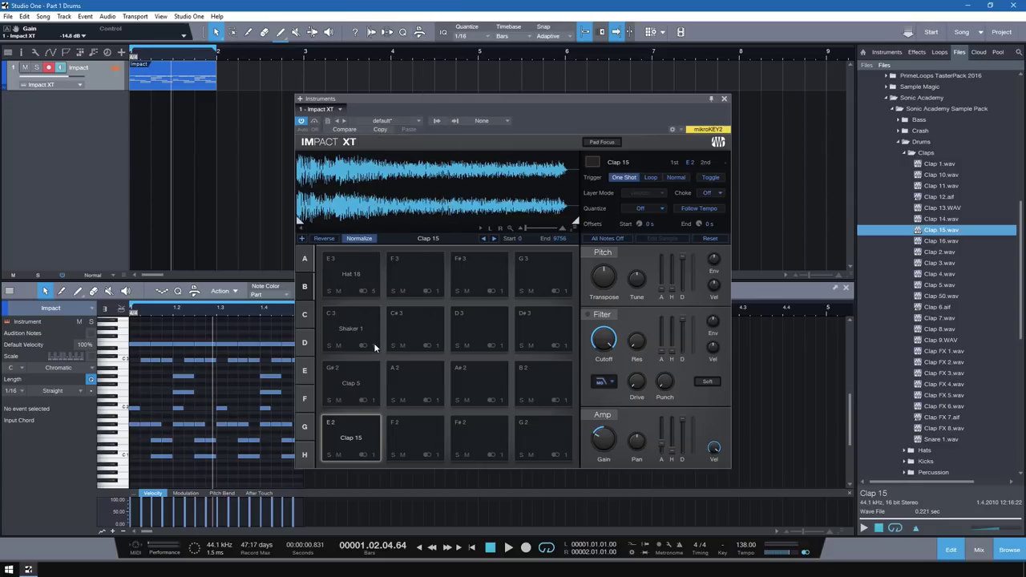
click(373, 344)
click(394, 53)
click(373, 399)
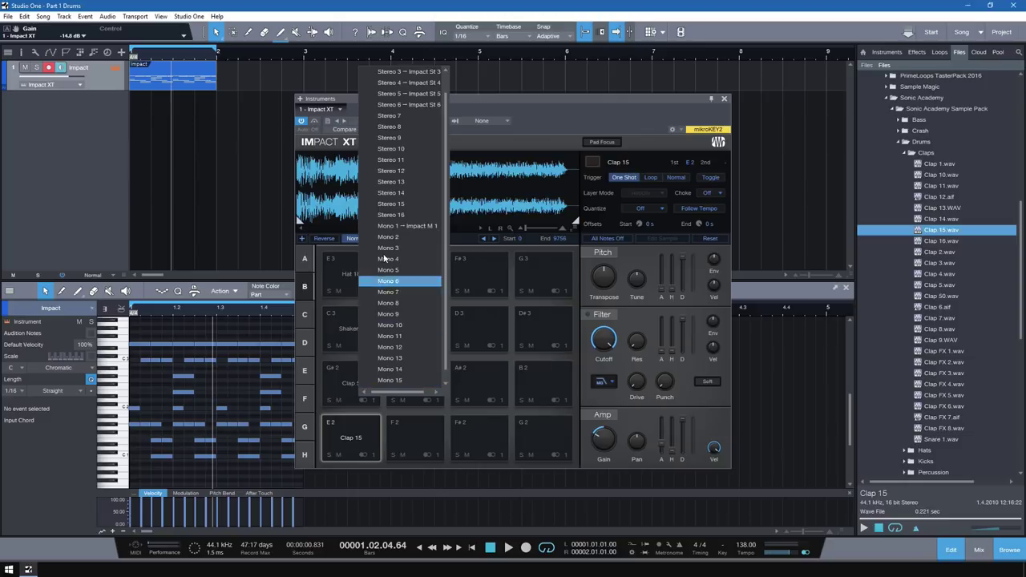
click(397, 120)
click(373, 454)
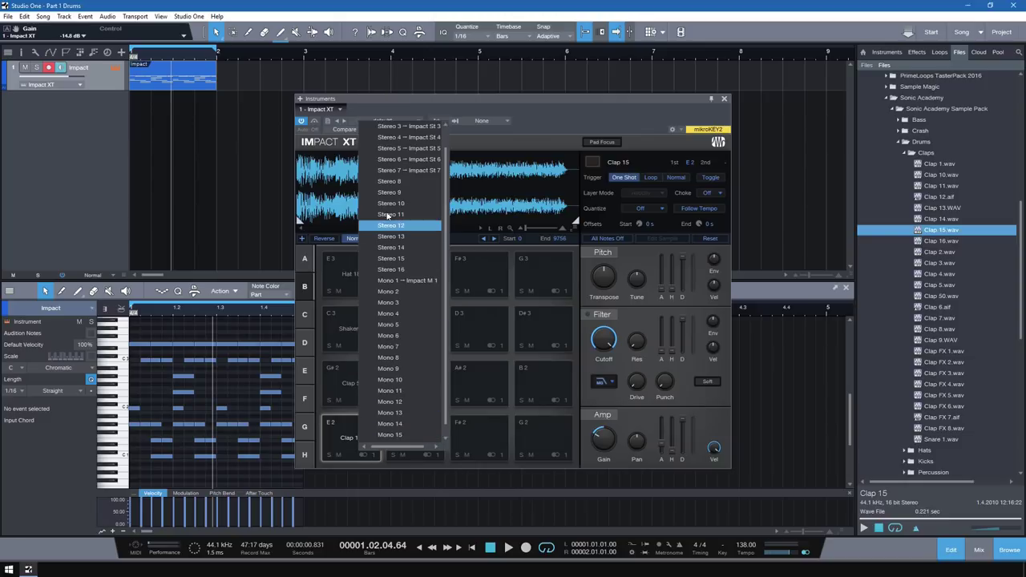
click(396, 189)
Close the instrument window, hide the note editor and browser, and show the mixer console
click(724, 99)
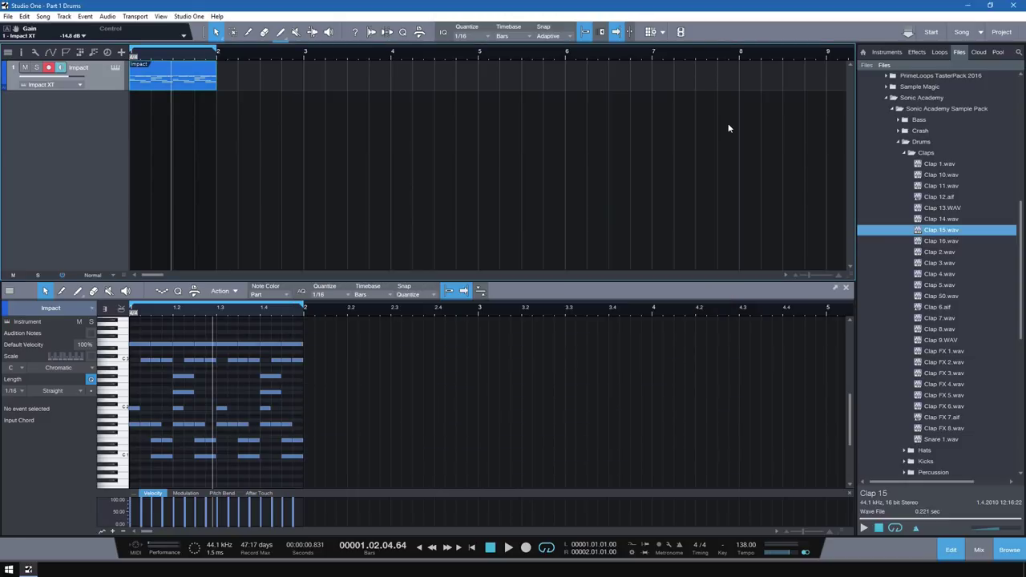
click(951, 552)
click(1012, 551)
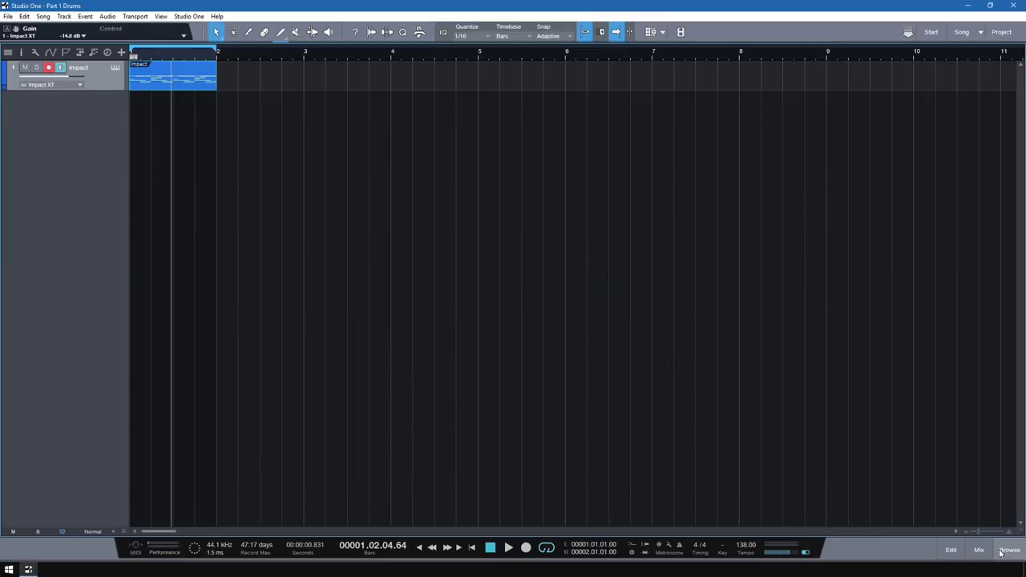
click(978, 551)
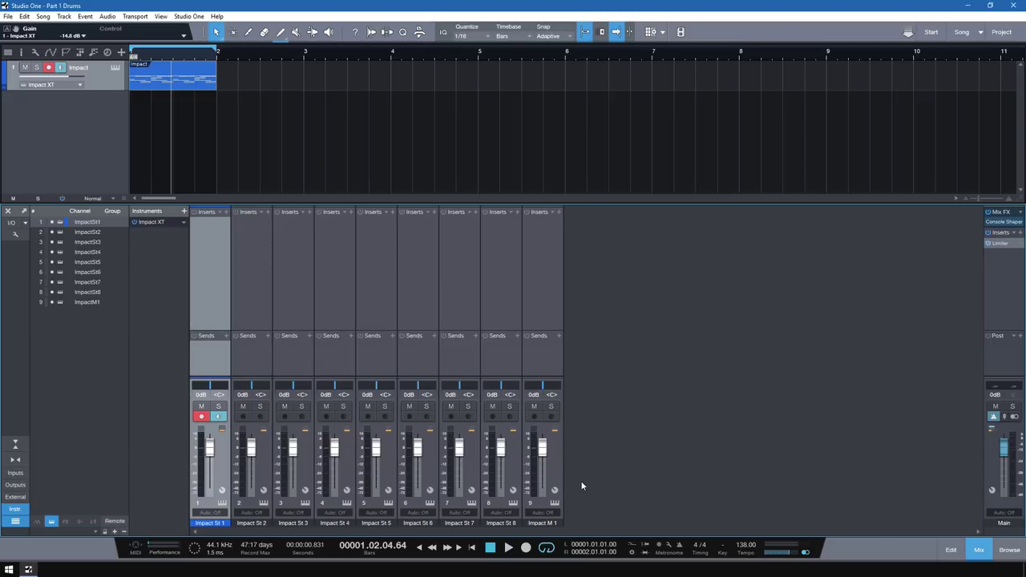
Rename mixer channels Impact St 1 as Drum Kit and Impact St 2 as 2 - CL1
double_click(209, 523)
text(Drum Kit)
key(Return)
double_click(259, 523)
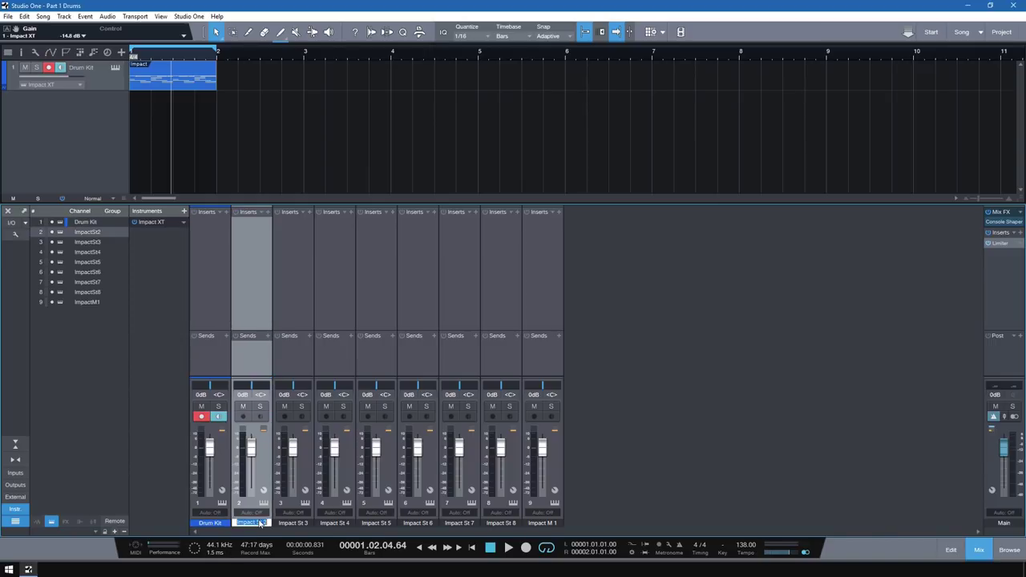
text(2 - Cl)
text(1)
key(Return)
Rename mixer channels Impact St 3 as 3 - CL2 and Impact St 4 as 4 - OH
double_click(304, 523)
text(3)
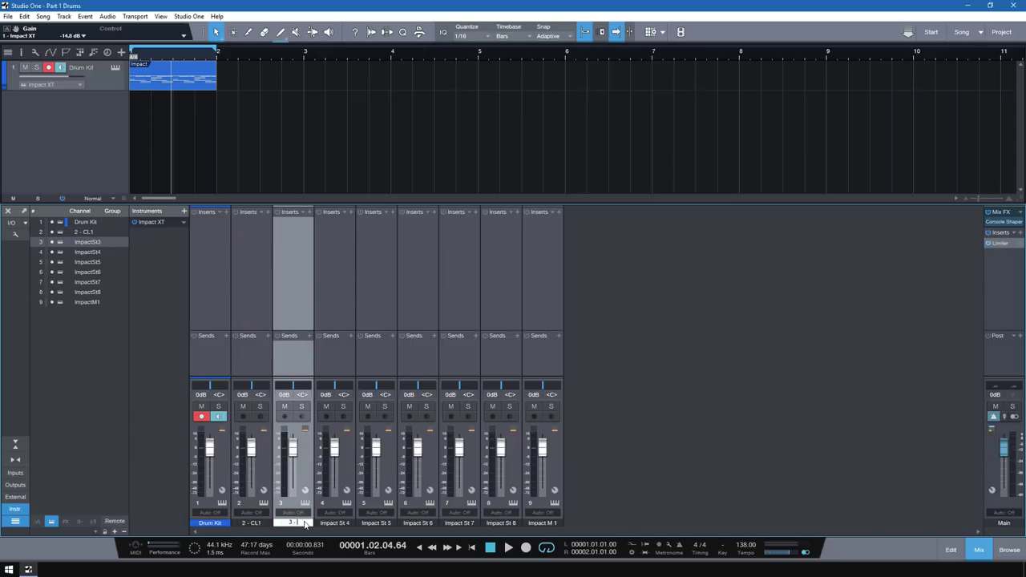
text( - CL2)
key(Return)
double_click(329, 524)
text(4)
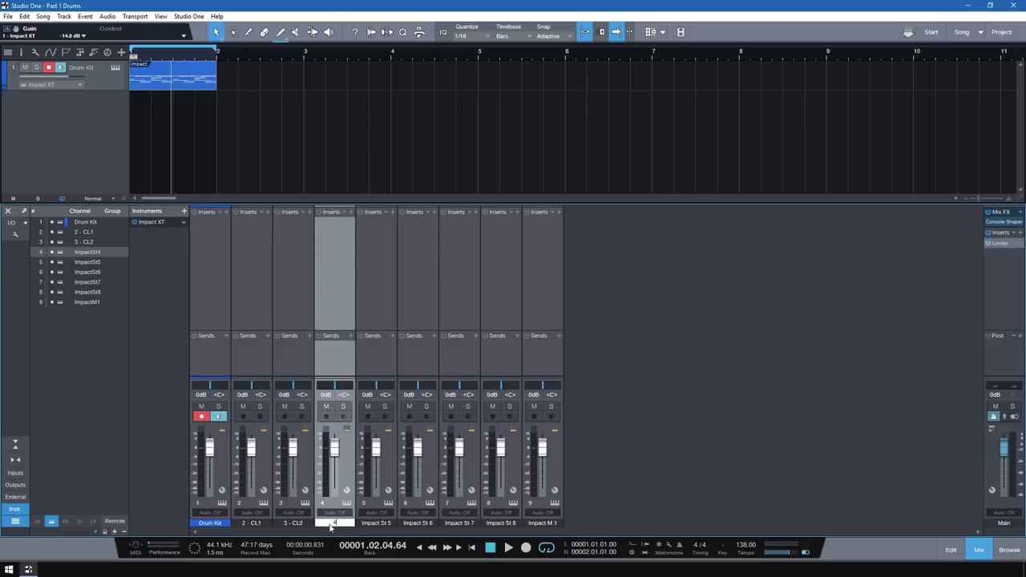
text( - OH)
key(Return)
Rename mixer channels Impact St 5 as 5 - Ride and Impact St 6 as 6 - Shaker
double_click(375, 523)
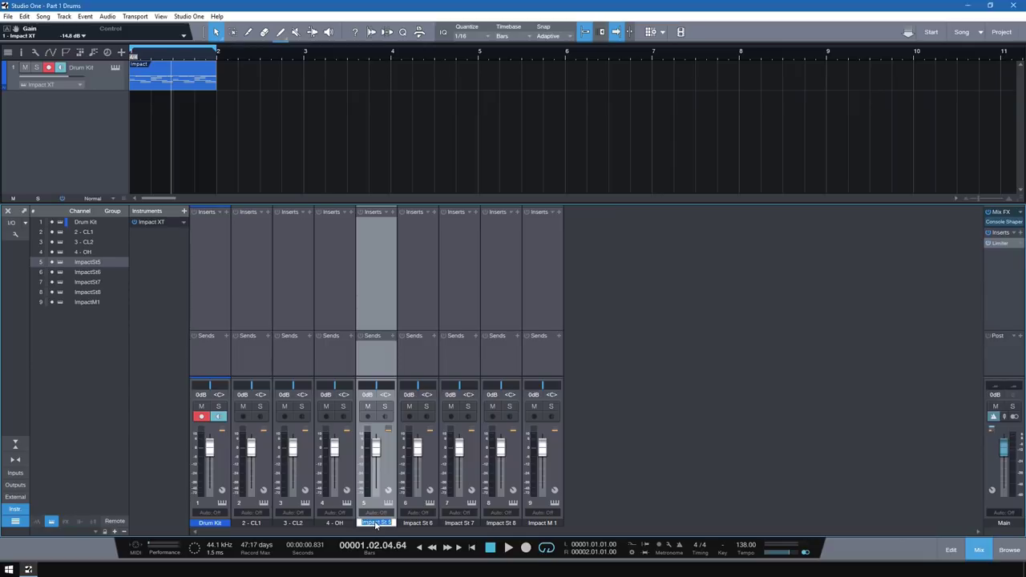
text(5 - Ride)
key(Return)
click(427, 524)
double_click(427, 523)
text(6 - )
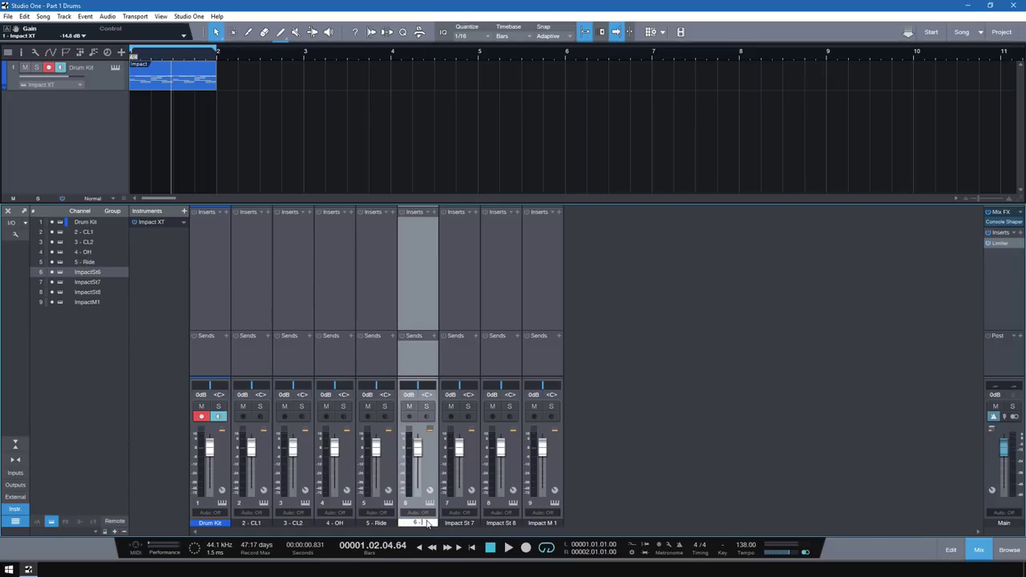
text(Shaker)
key(Return)
Rename mixer channels Impact St 7 as 7 - Clap Hit and Impact St 8 as 8 - Clap Tail
click(468, 523)
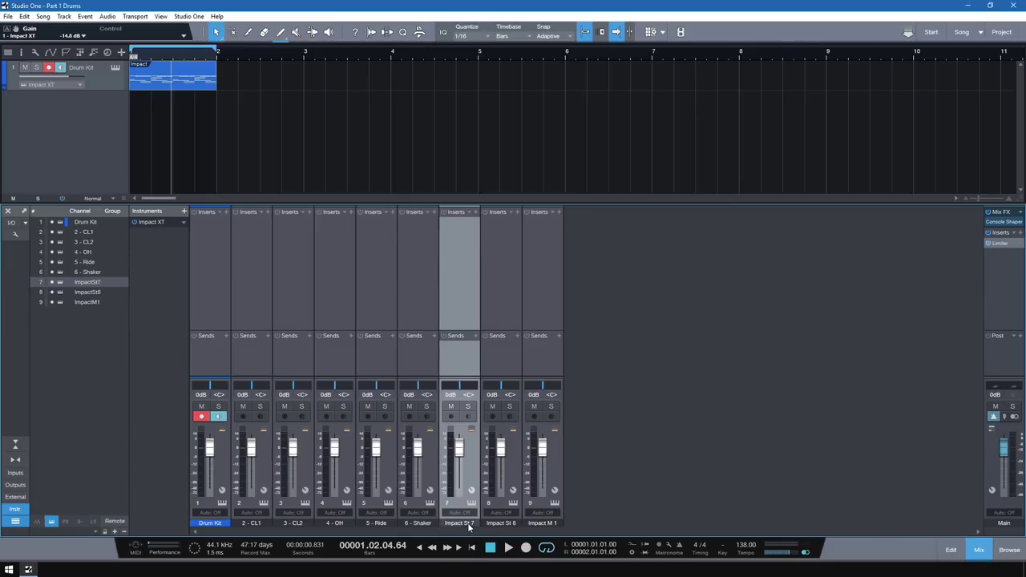
text(7 - Clap Hit)
key(Return)
double_click(511, 522)
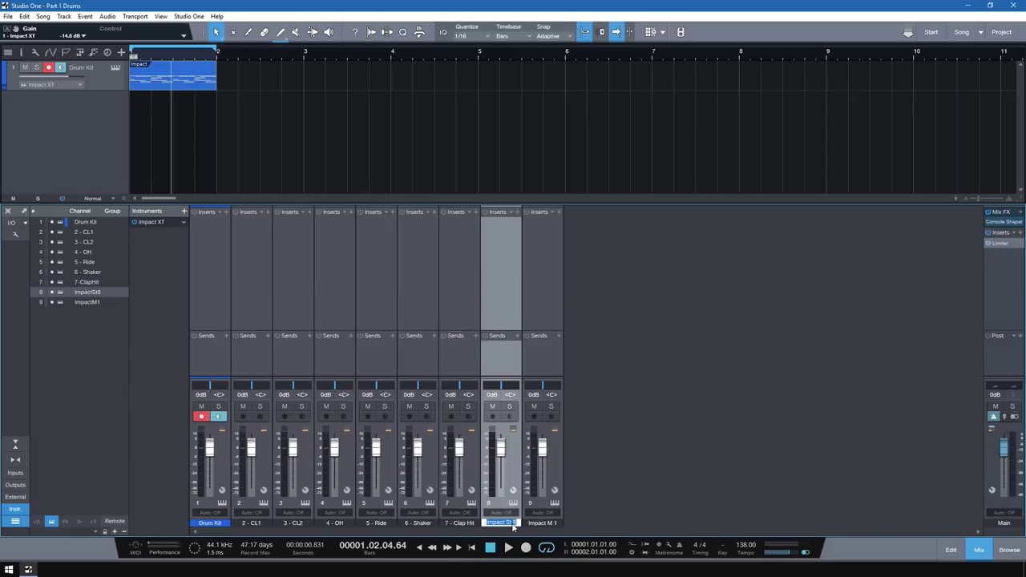
text(8 - Clap Tail)
key(Return)
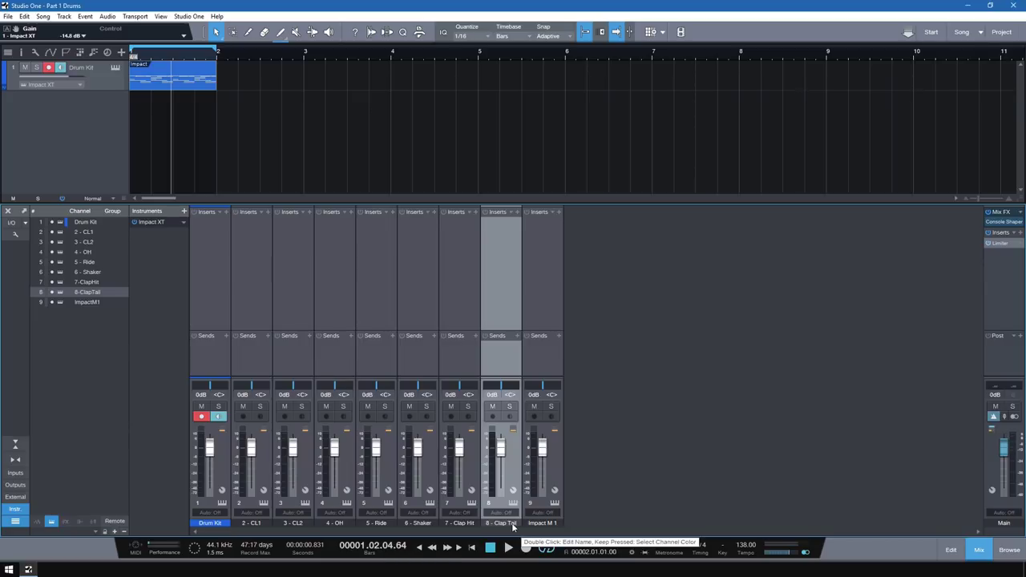
Rename mixer channel Impact M 1 as M1 - Kick
double_click(541, 522)
text(9)
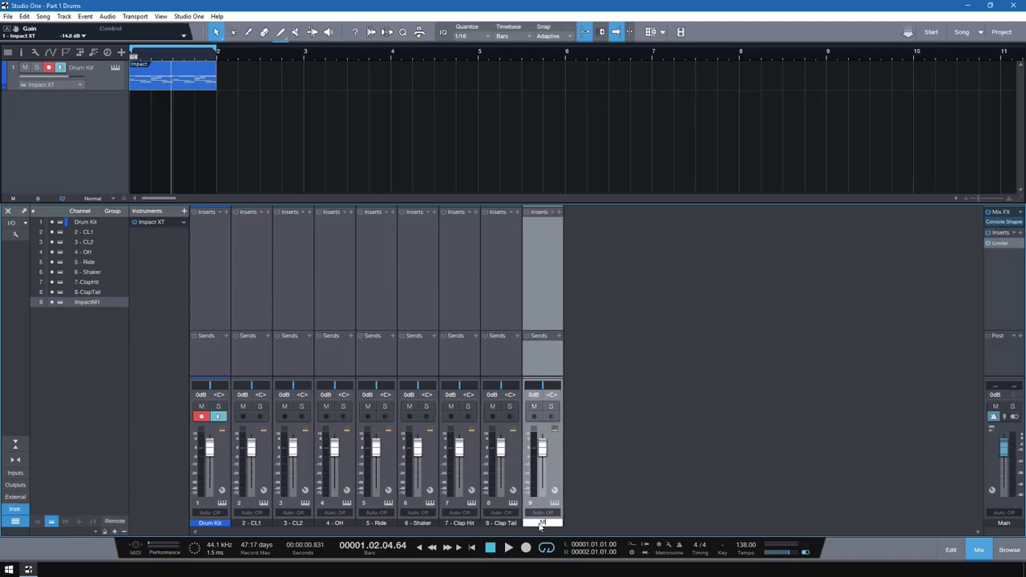
text(1 - Kick)
key(Return)
Select all nine drum channels, colour them light red, and leave only M1 - Kick selected
shift+click(223, 474)
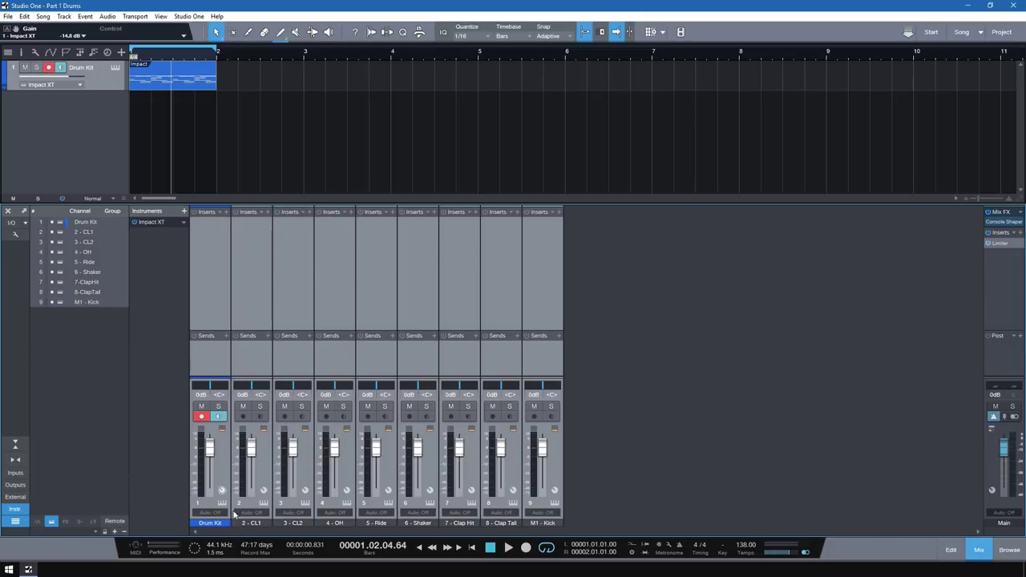
click(193, 522)
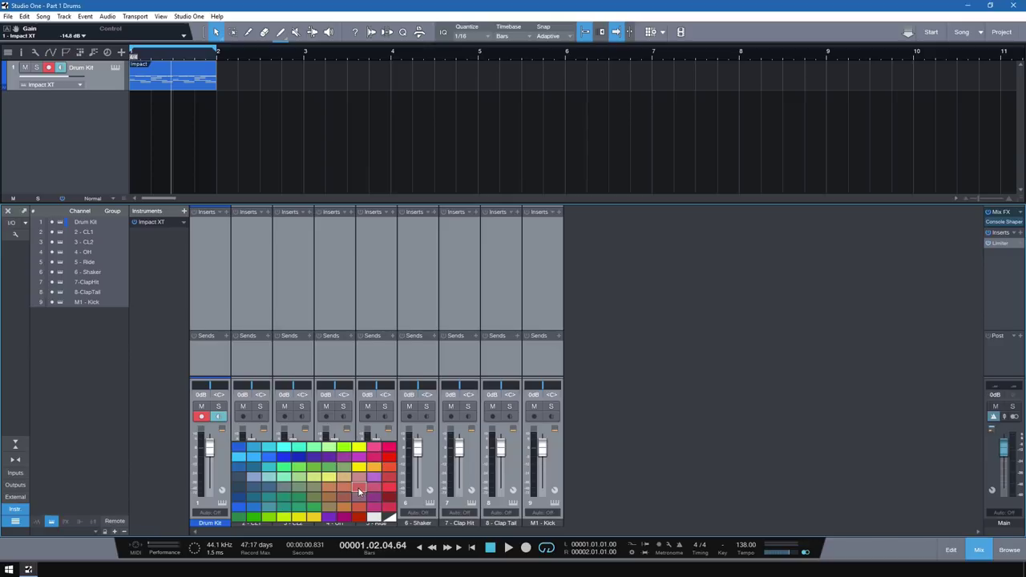
click(359, 489)
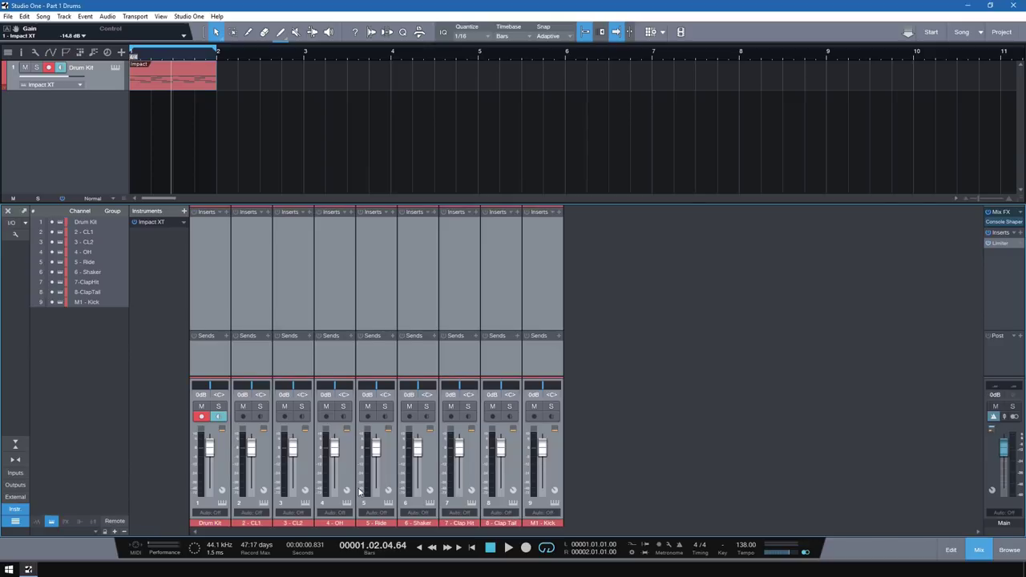
click(546, 303)
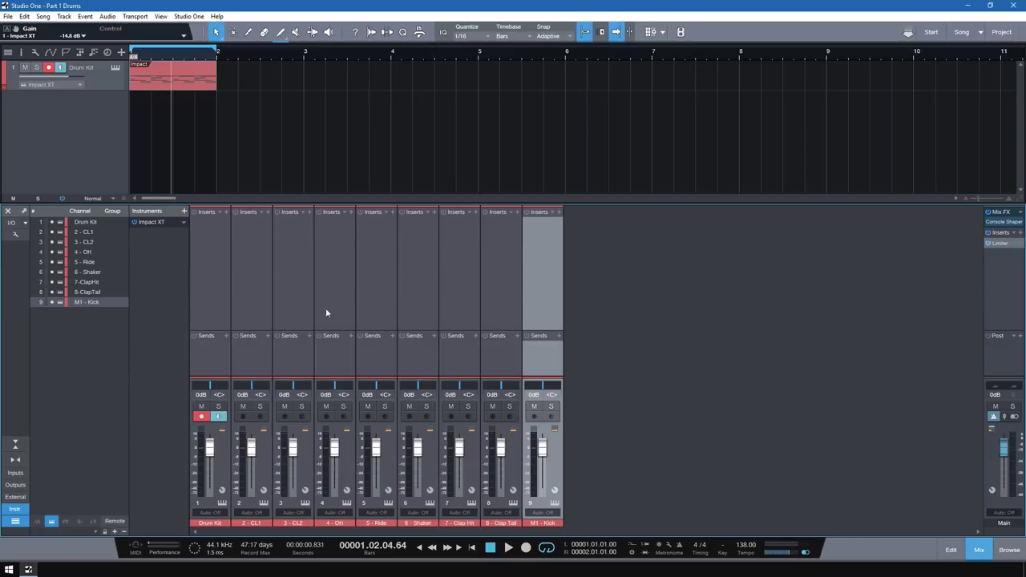
Return to the song start, solo the 2 - CL1 channel and play the loop briefly
click(471, 548)
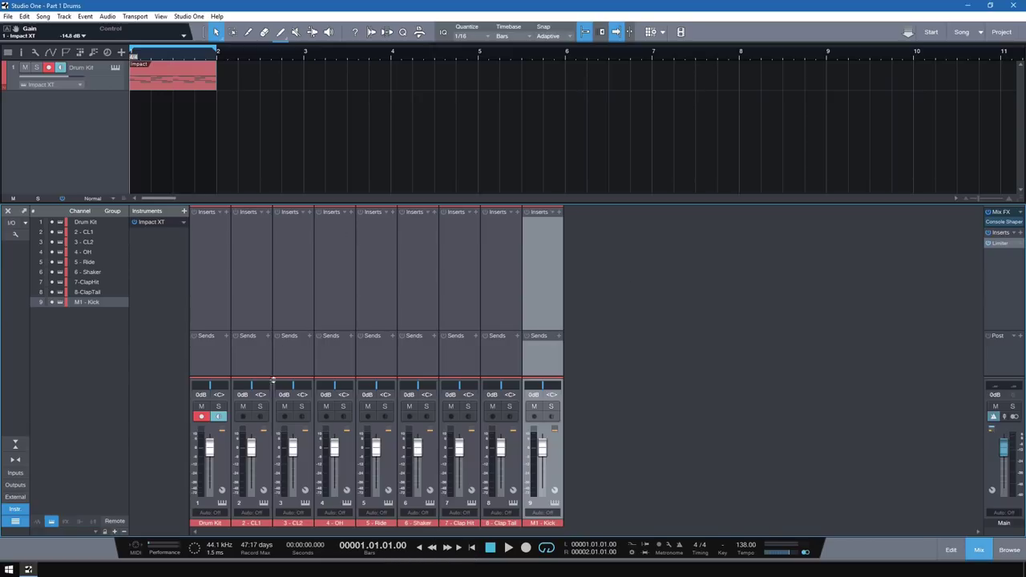
click(260, 406)
key(space)
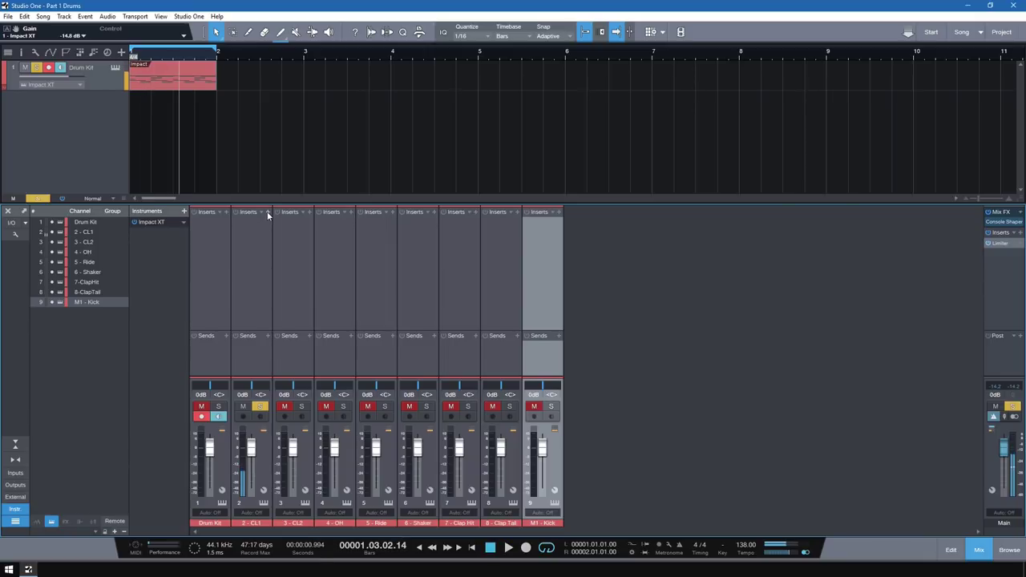
Find the Kickstart-64bit plug-in, insert it on the 2 - CL1 channel and close its window
click(296, 215)
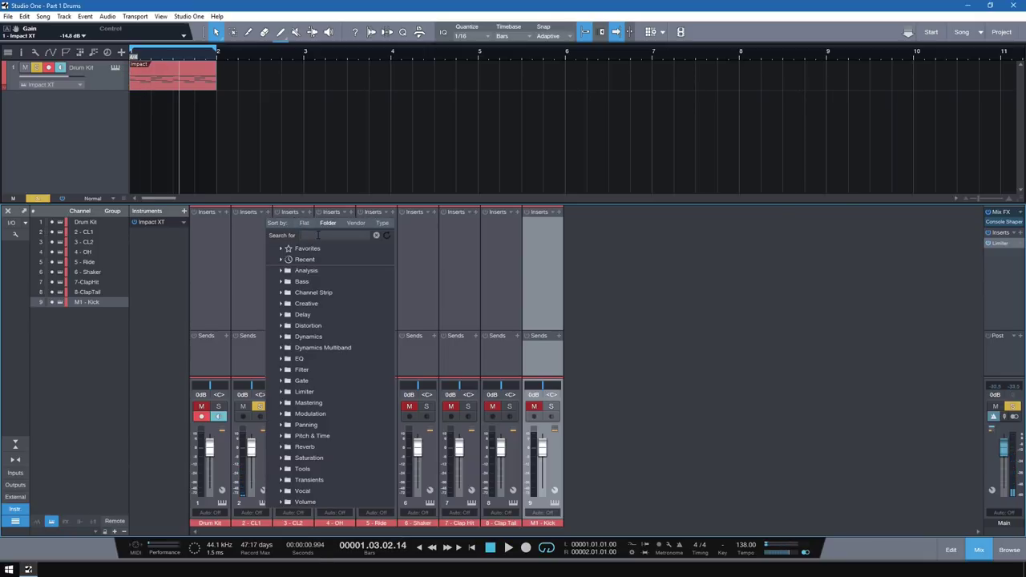
text(kick)
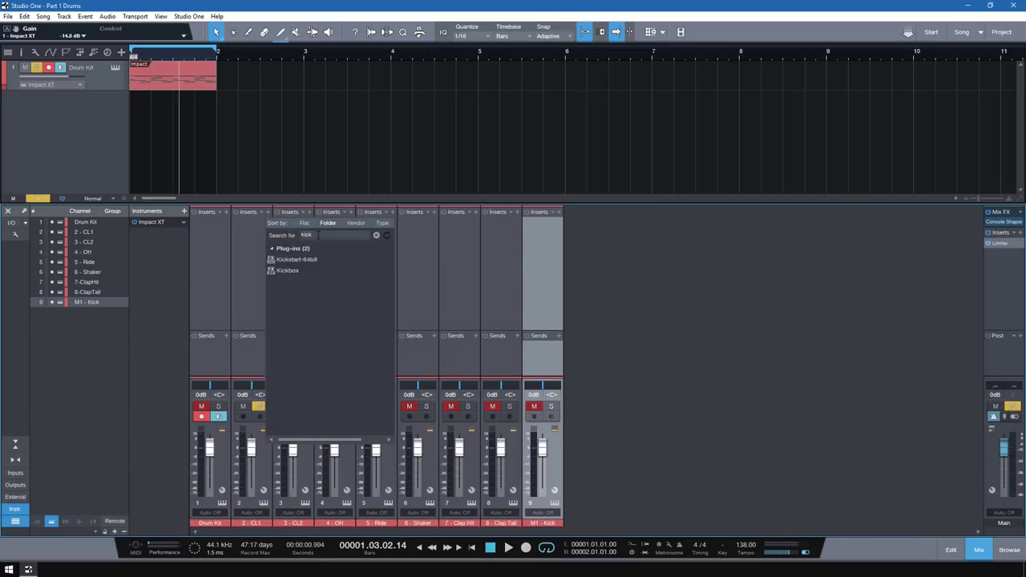
double_click(311, 257)
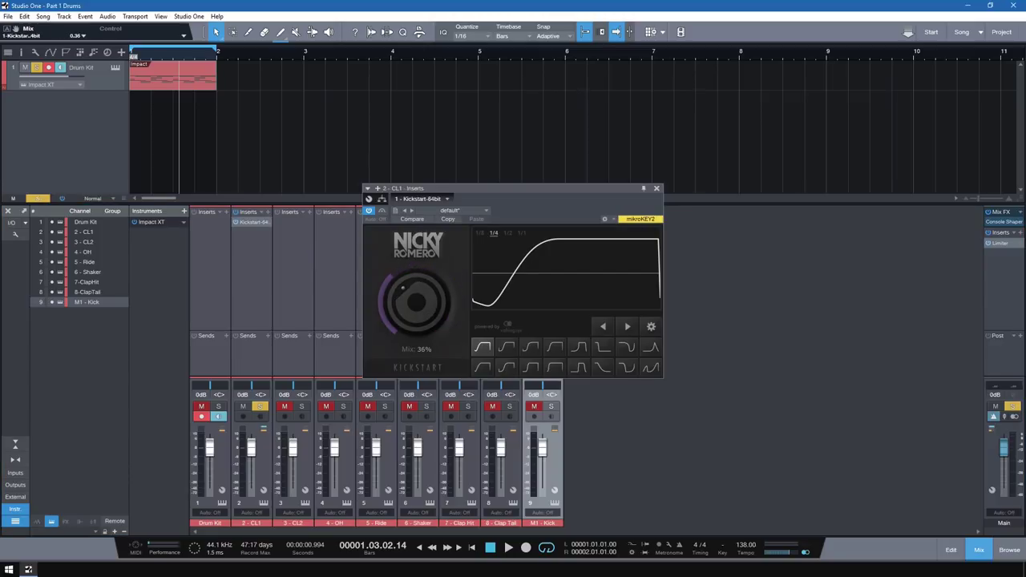
click(657, 188)
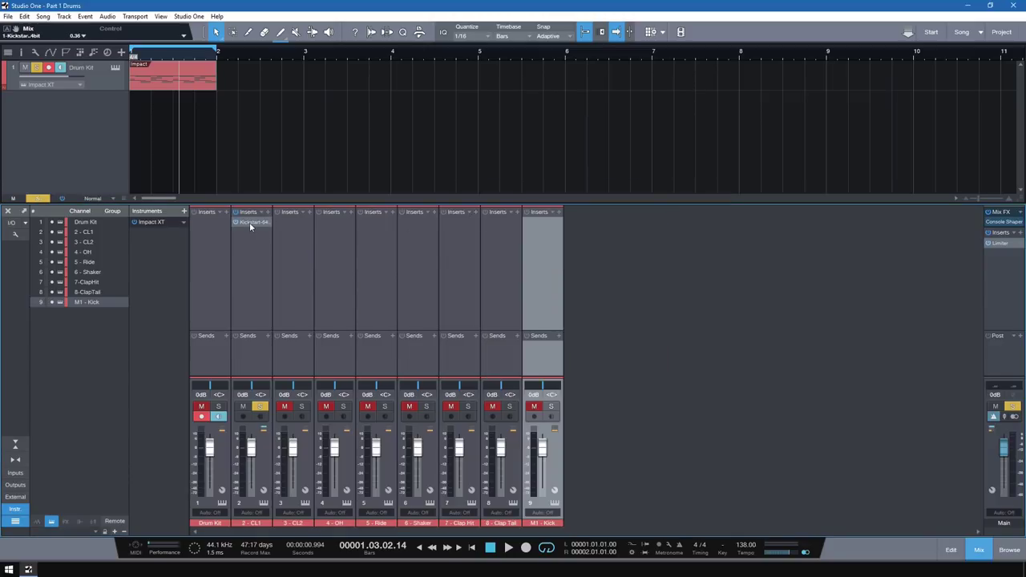
Copy the Kickstart insert to the 3 - CL2, 4 - OH and 5 - Ride channels, closing each plug-in window
drag(251, 222, 291, 237)
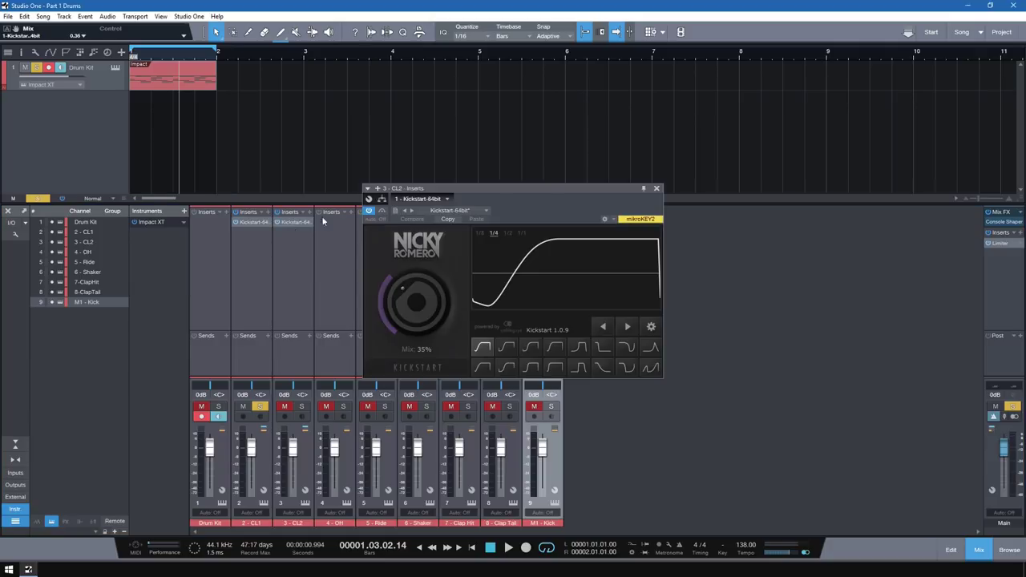
click(656, 190)
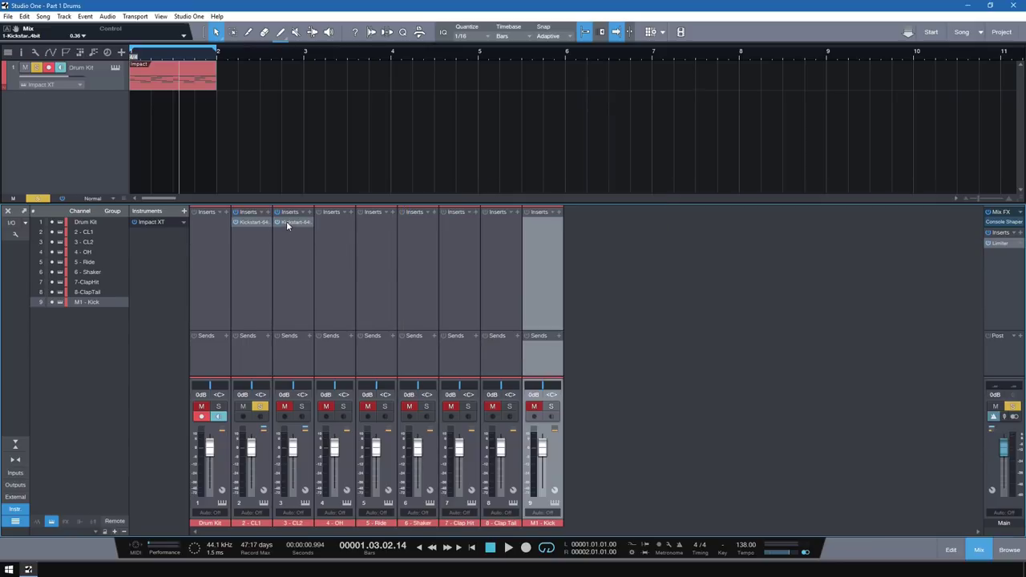
drag(286, 221, 342, 230)
click(657, 189)
drag(361, 220, 355, 224)
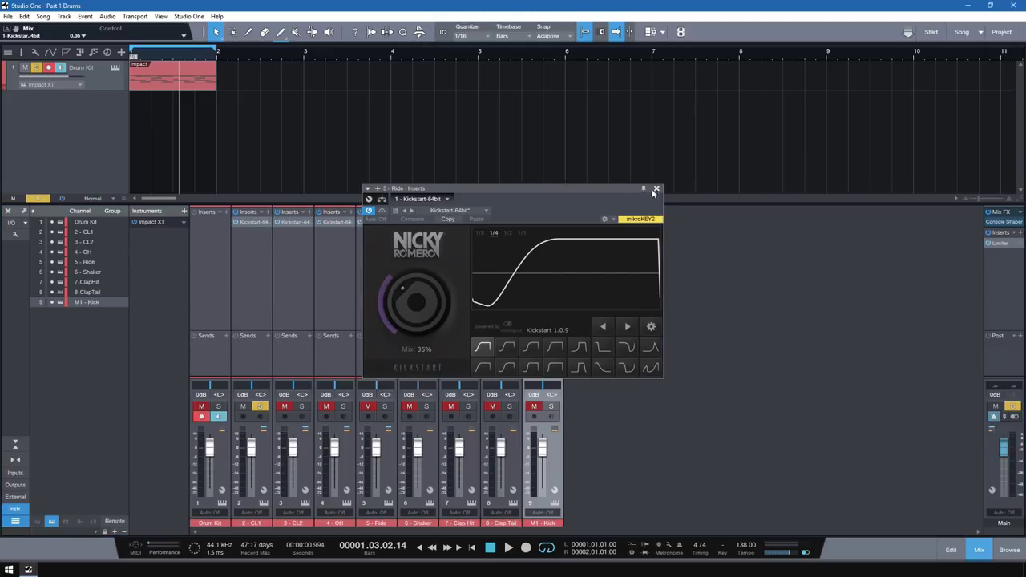
click(656, 190)
Transfer the Kickstart insert from 4 - OH to 6 - Shaker and play the loop from the start
drag(331, 219, 415, 232)
click(474, 550)
key(space)
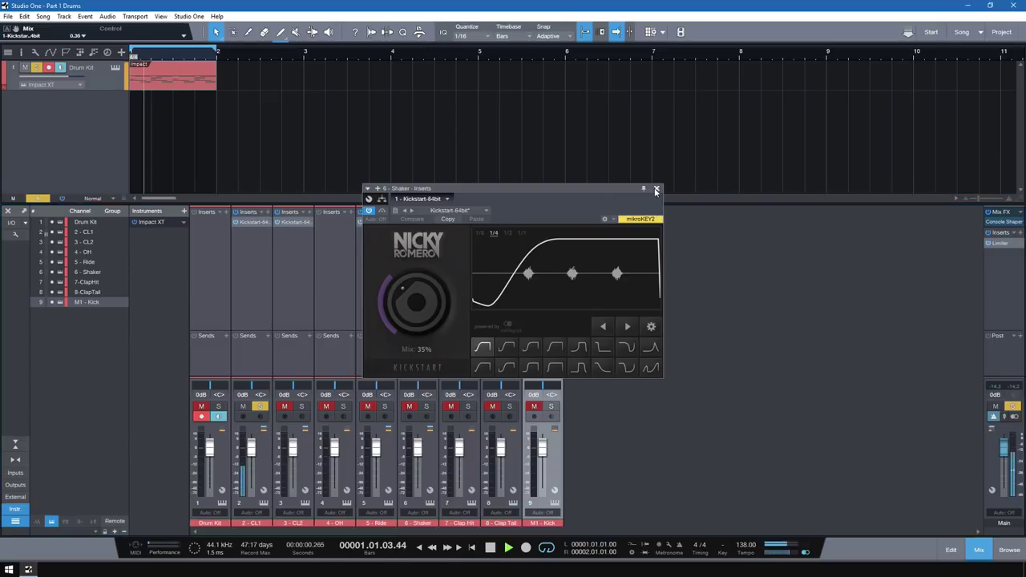
click(656, 189)
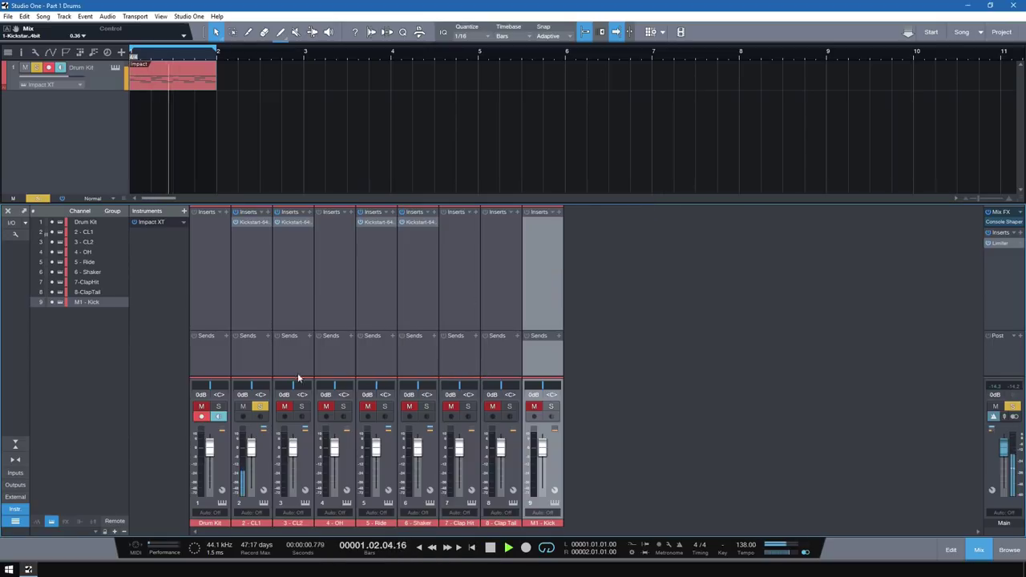
Raise the Kickstart mix to 60% on 2 - CL1 and about 58% on 3 - CL2, soloing 3 - CL2 as well
click(250, 223)
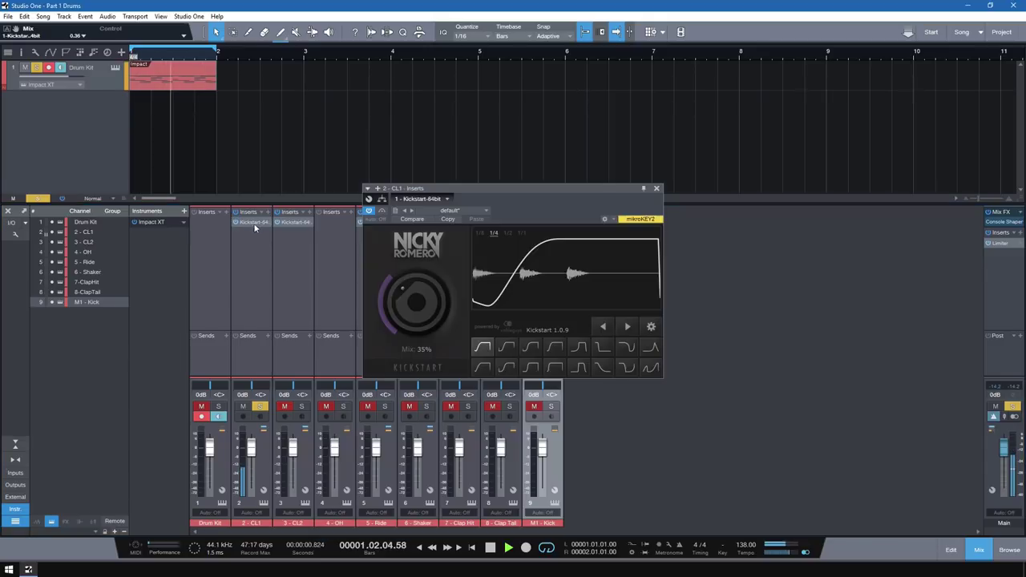
drag(416, 302, 416, 270)
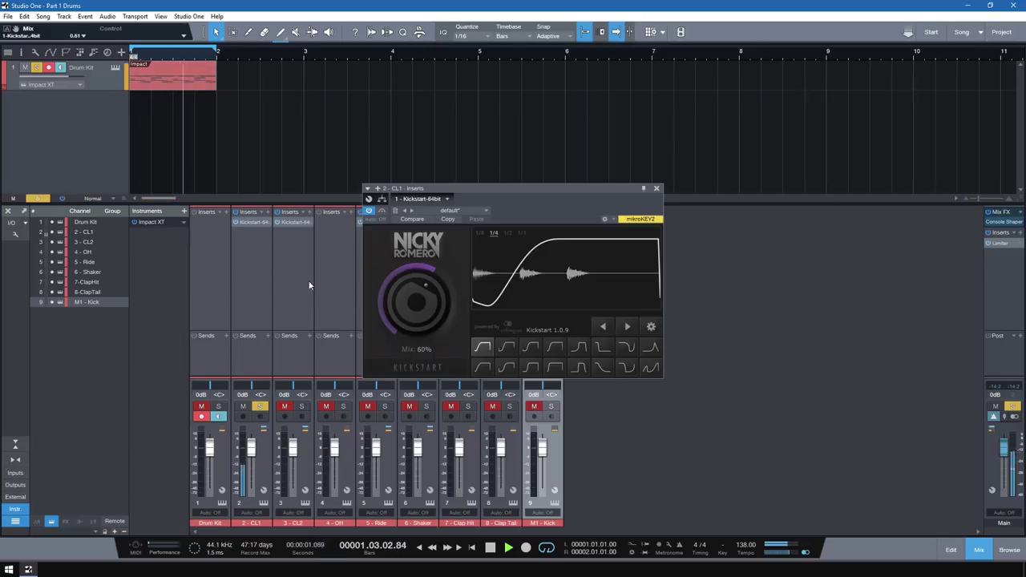
click(302, 406)
double_click(296, 223)
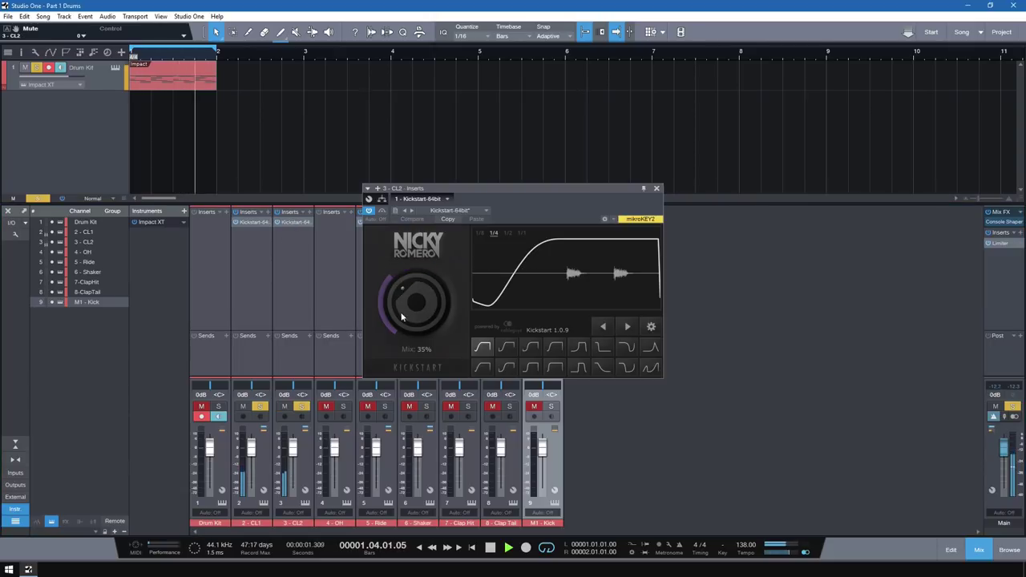
drag(403, 315, 403, 286)
click(655, 189)
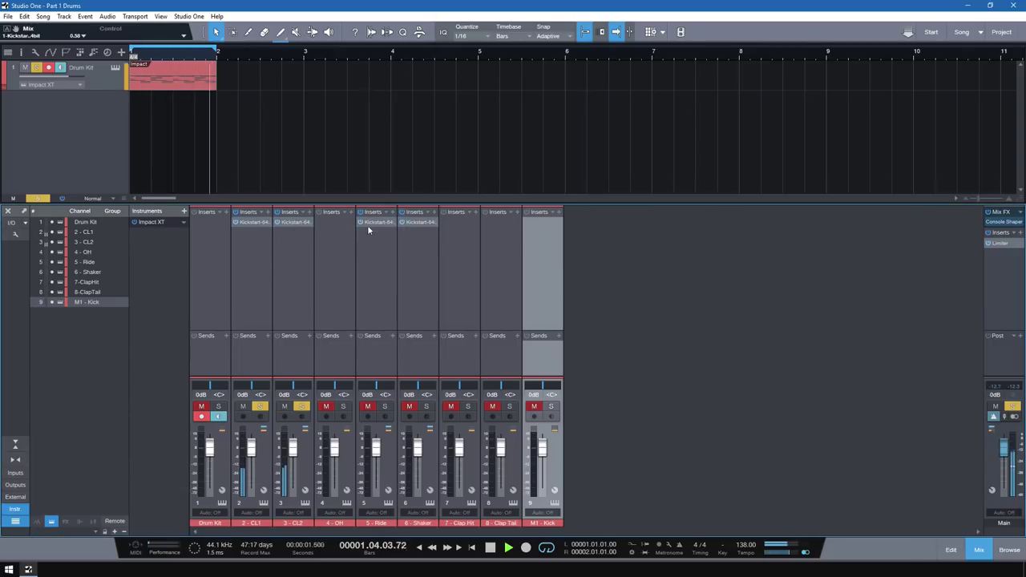
Solo the 5 - Ride channel, raise its Kickstart mix to 90% and close the plug-in window
click(384, 407)
double_click(379, 224)
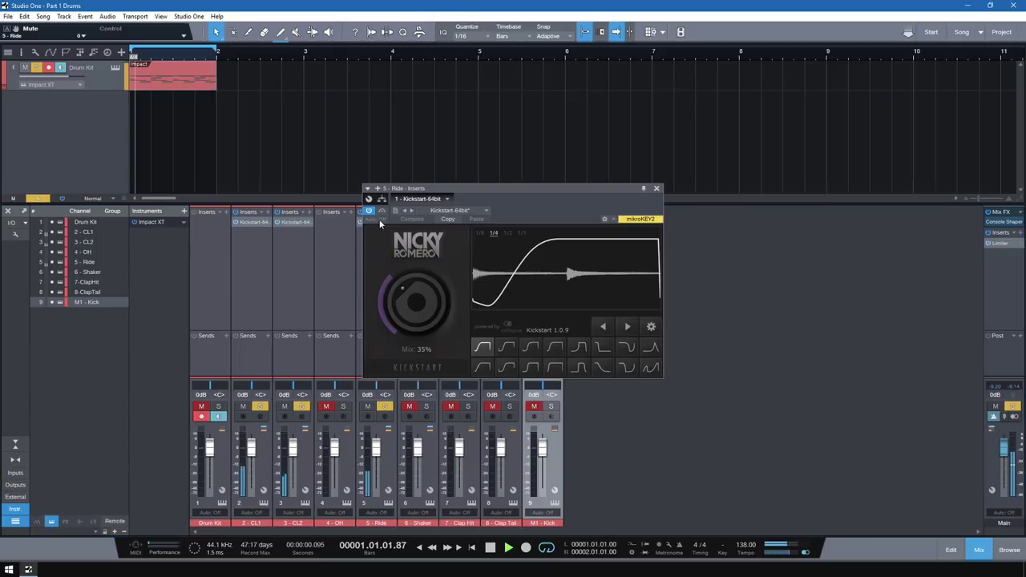
drag(416, 301, 416, 299)
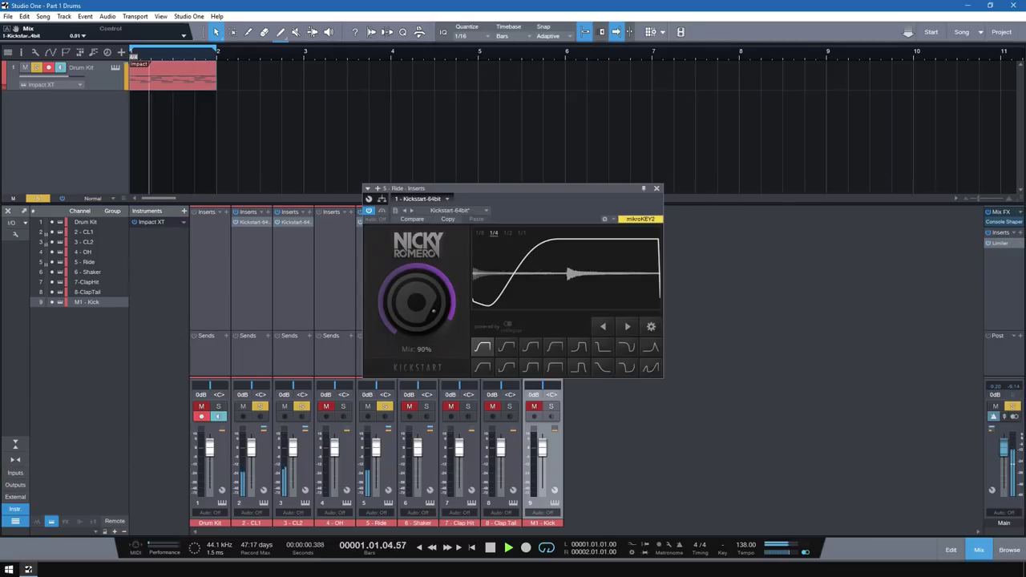
click(655, 189)
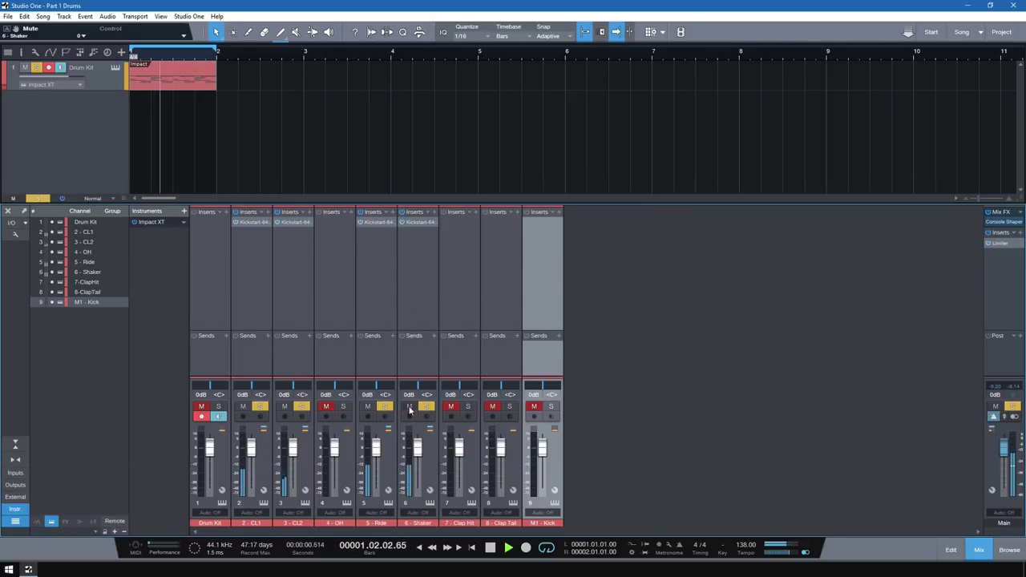
Set the 6 - Shaker channel's Kickstart mix to 76%, choose the second curve in the lower preset row and close the plug-in
double_click(422, 221)
drag(441, 304, 441, 298)
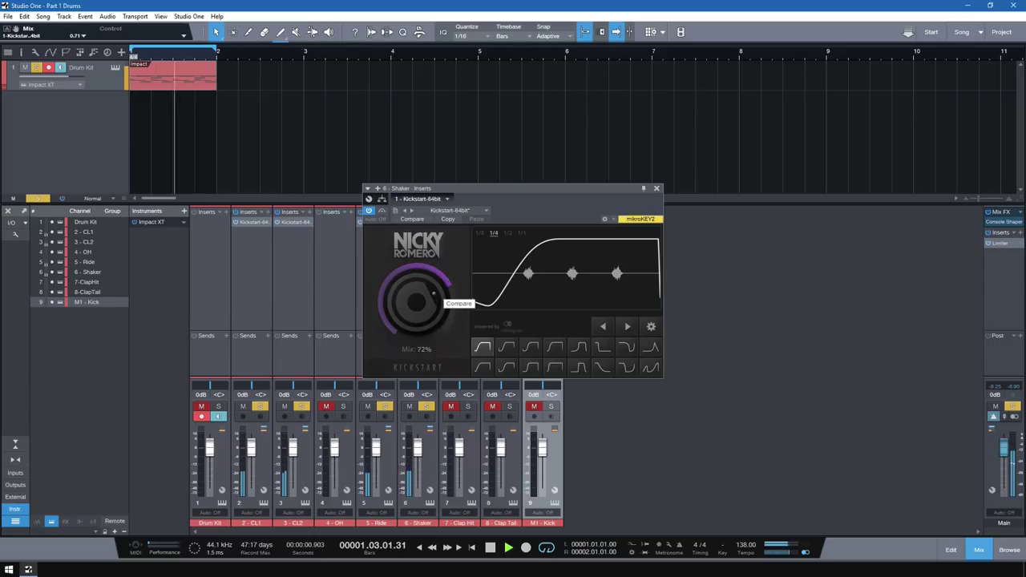
click(506, 367)
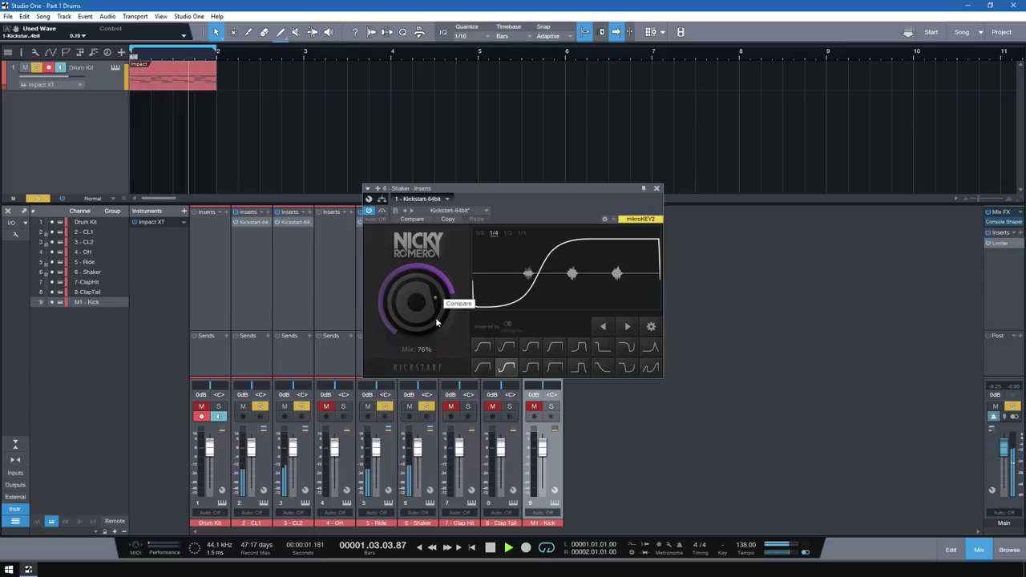
click(656, 187)
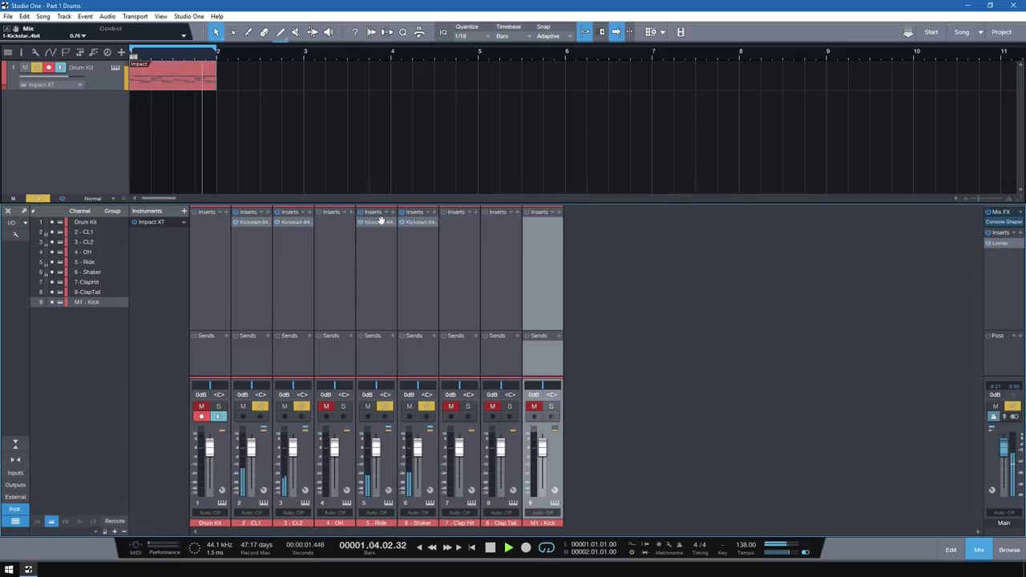
Switch the 5 - Ride channel's Kickstart to the first curve in the lower preset row, with an 85% mix, and close the plug-in
double_click(377, 221)
click(507, 369)
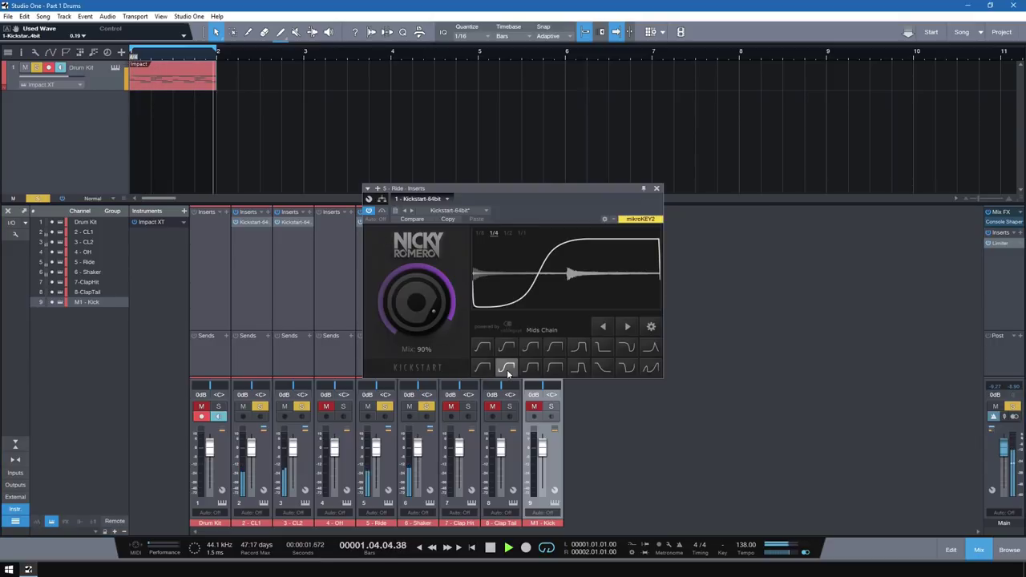
click(484, 368)
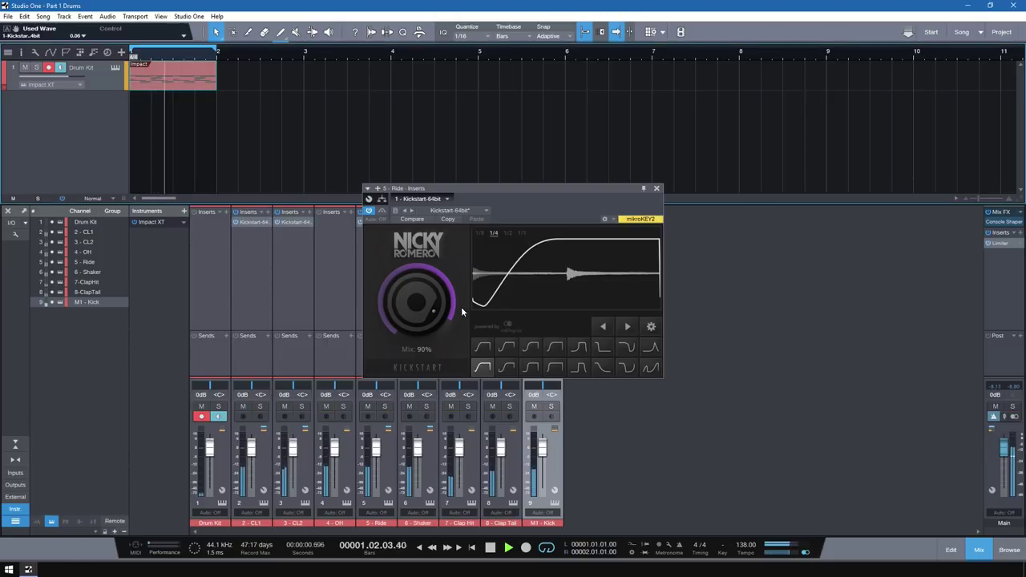
drag(425, 300, 425, 309)
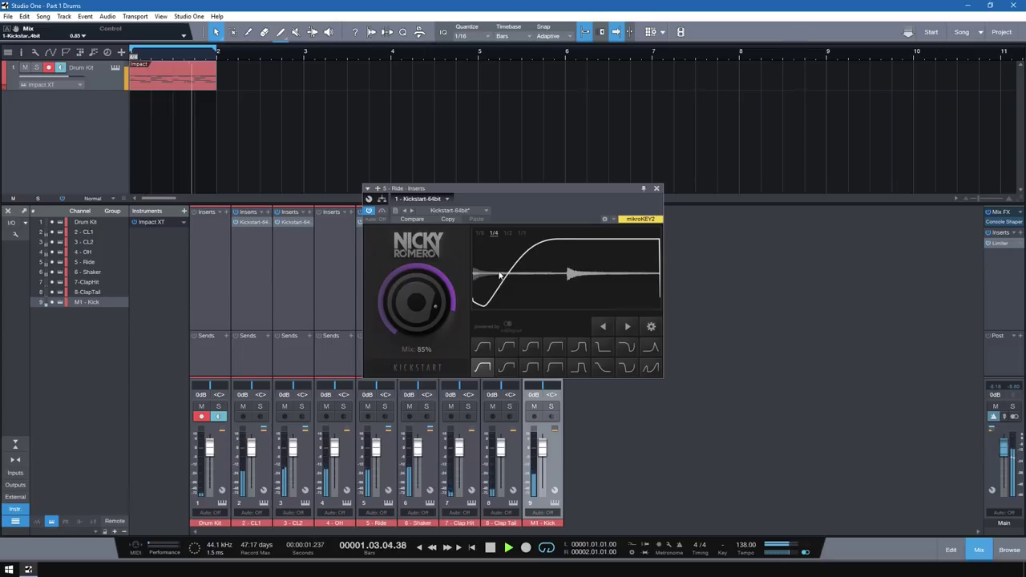
click(656, 190)
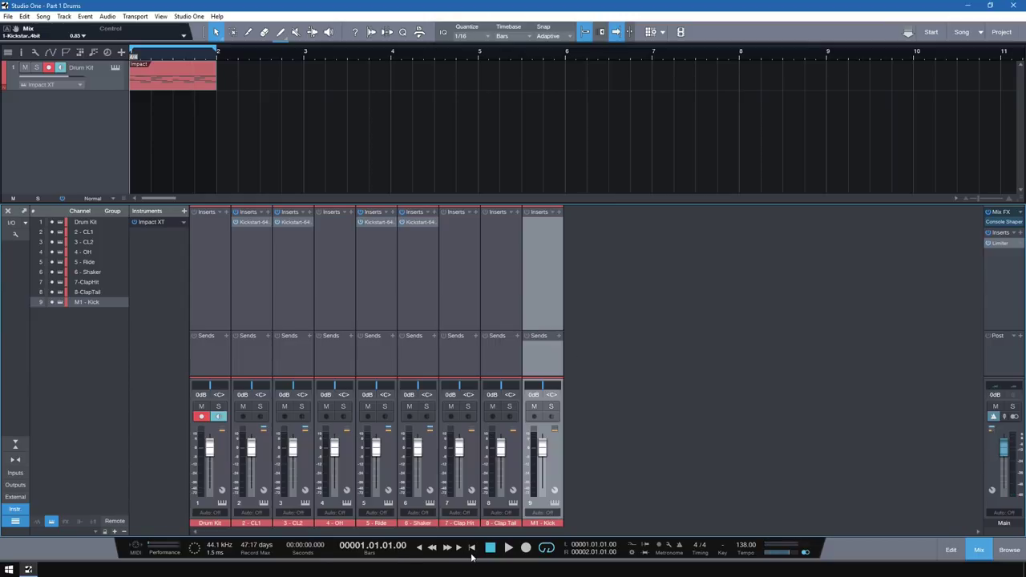
Play the loop and pull the volume faders of channels 2 - CL1 through 8 - Clap Tail all the way down together
key(space)
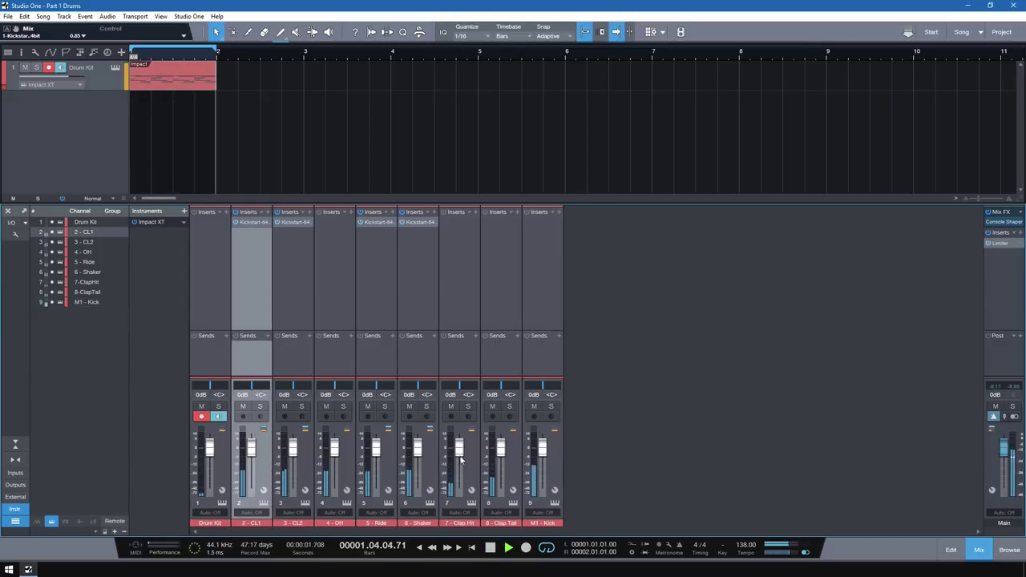
shift+click(518, 465)
drag(501, 449, 503, 494)
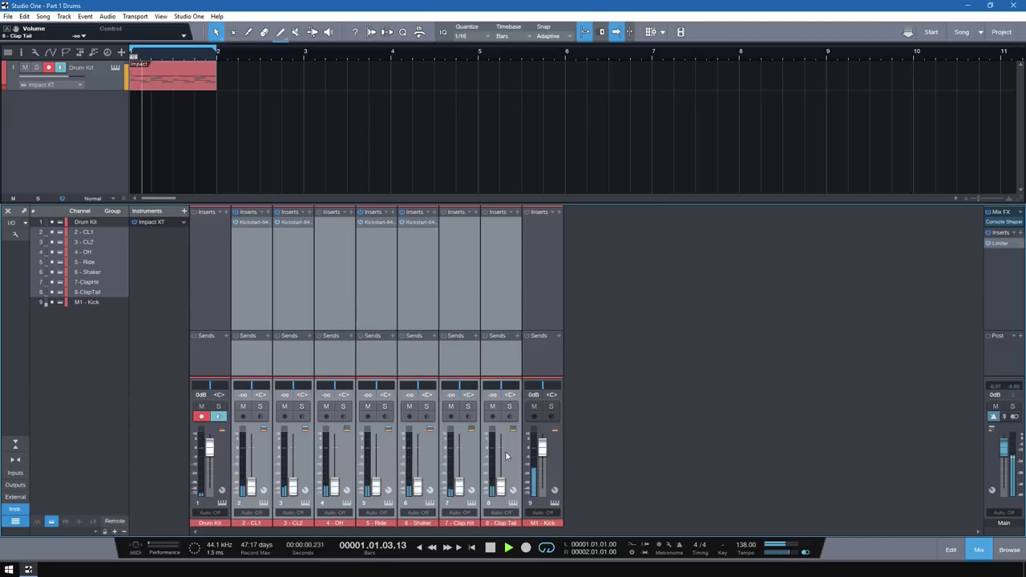
click(506, 456)
Raise the faders to -8.8 dB on CL1 and CL2, -7.2 dB on OH and Ride, -6.3 dB on Shaker and about -4.3 dB on Clap Hit
drag(250, 486, 292, 458)
drag(334, 486, 334, 456)
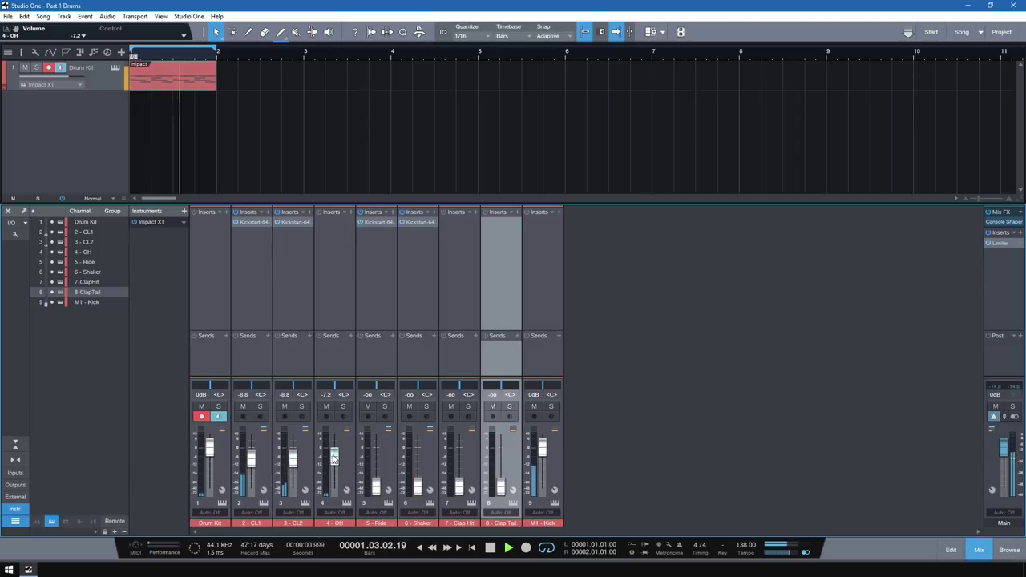
drag(377, 486, 375, 459)
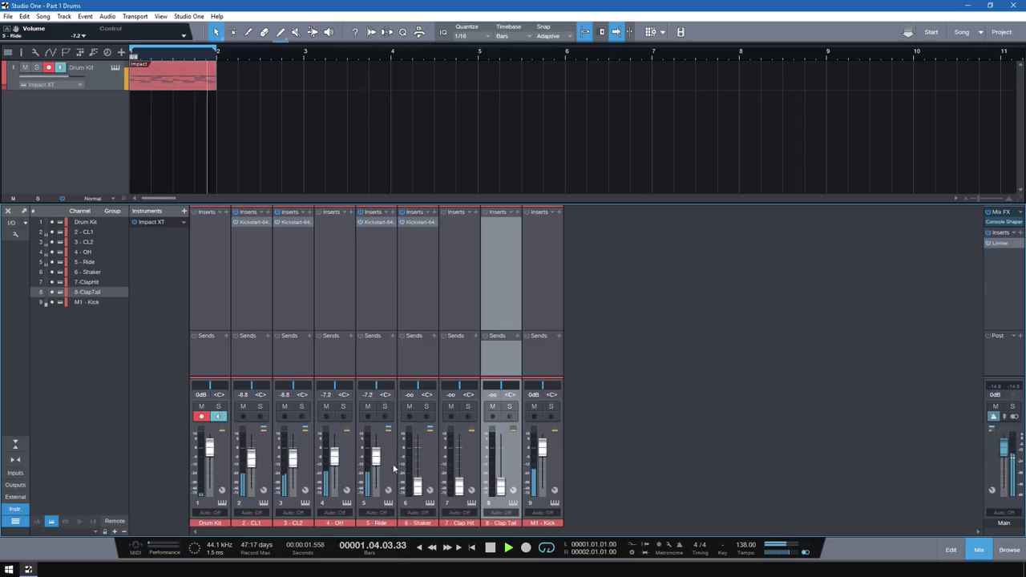
drag(417, 485, 416, 457)
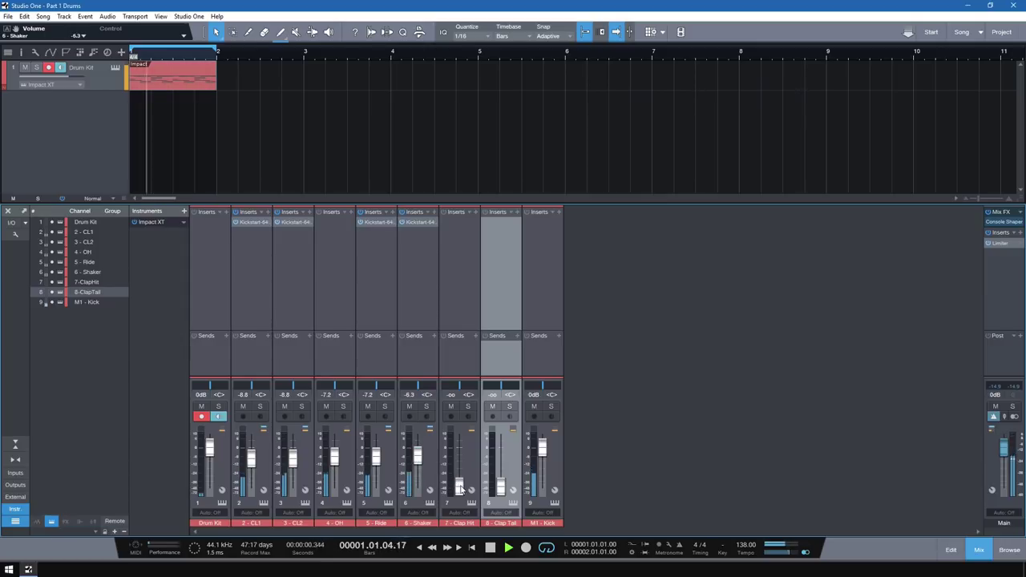
drag(460, 487, 459, 452)
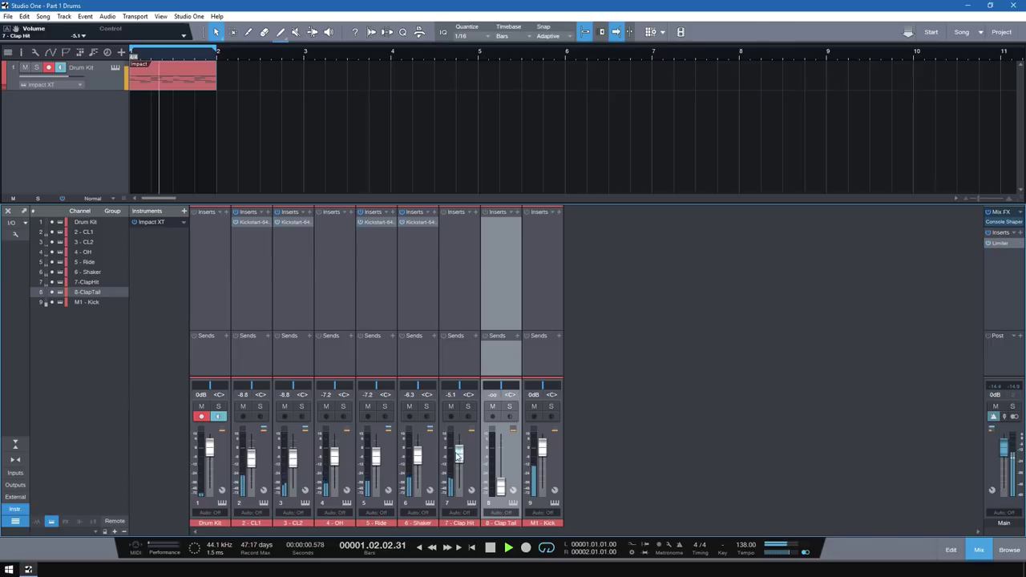
Enlarge the mixer and shrink its insert and send areas to get longer faders and visible channel routing
click(438, 201)
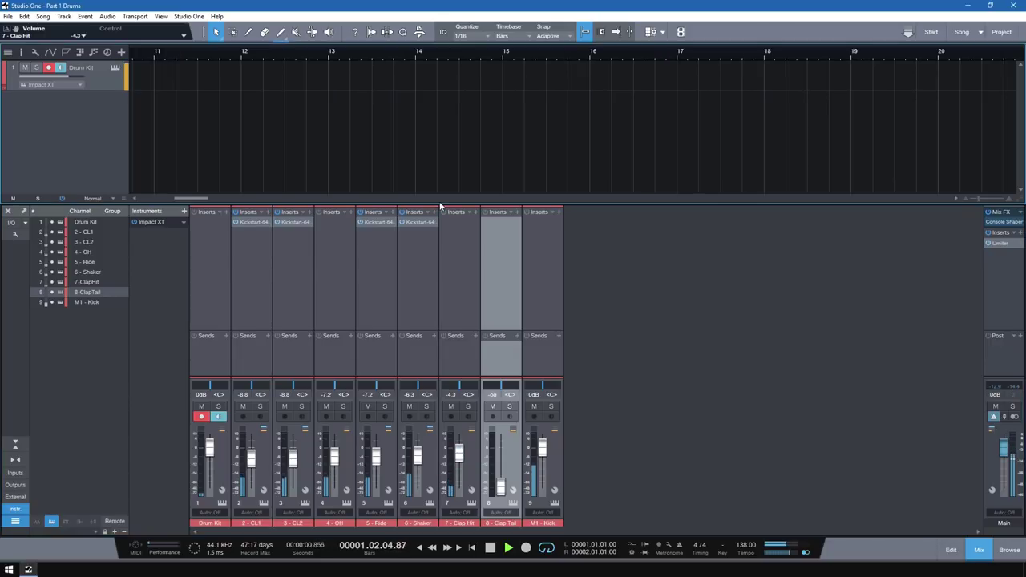
drag(441, 205, 438, 174)
drag(196, 171, 103, 182)
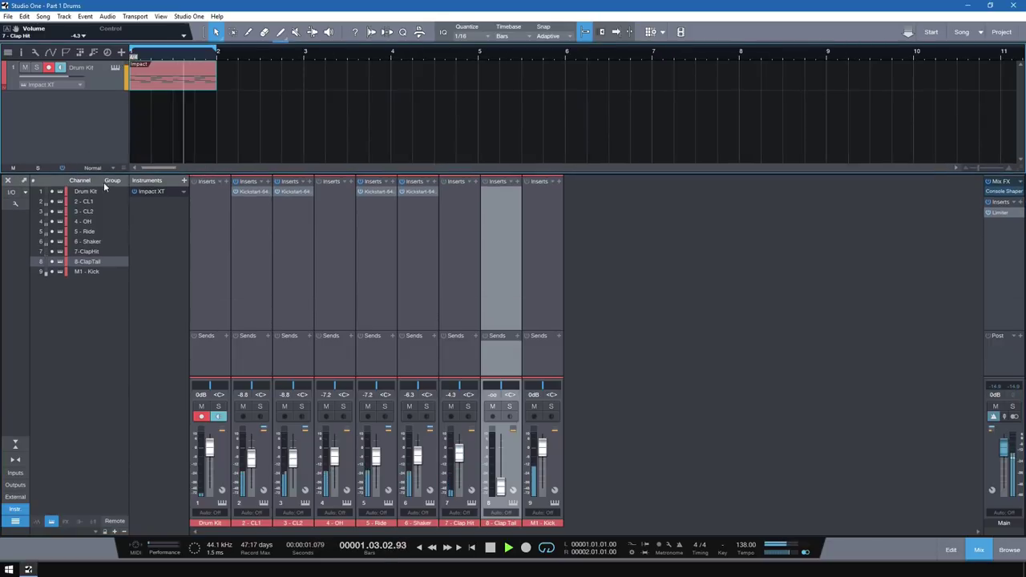
drag(392, 331, 394, 303)
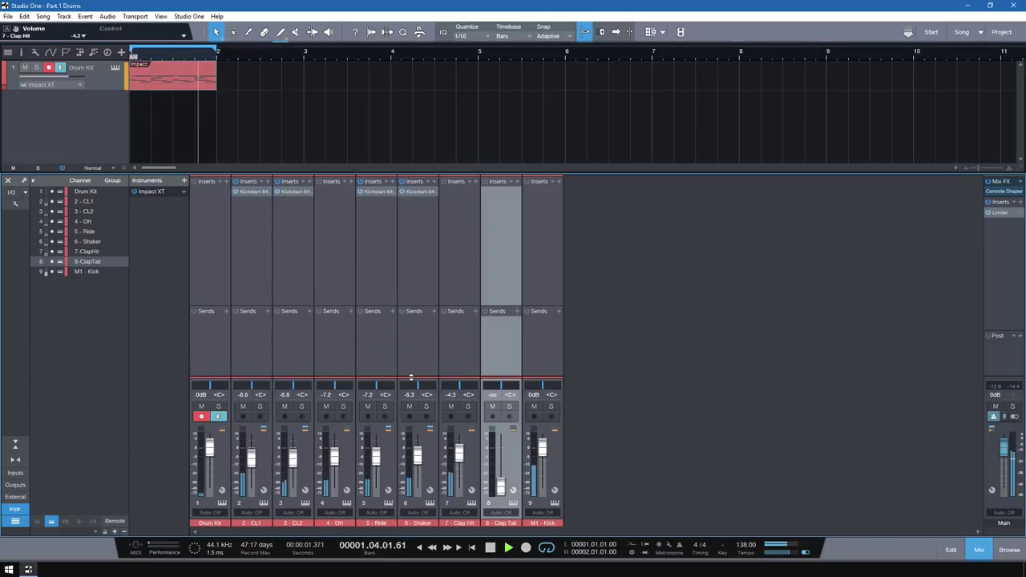
drag(411, 378, 416, 334)
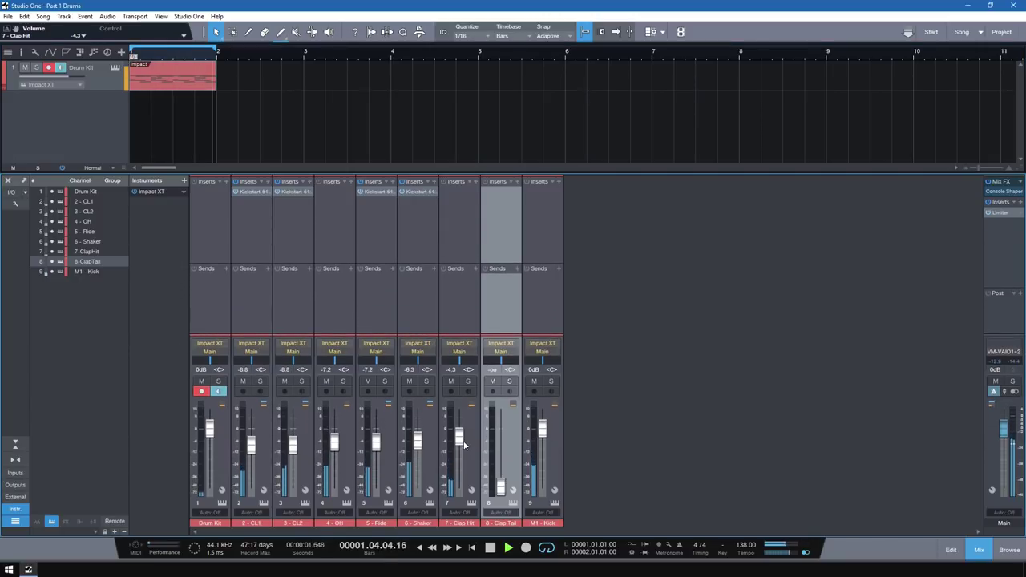
Set the volume to -7.3 dB on 7 - Clap Hit and -15.0 dB on 8 - Clap Tail, and select the M1 - Kick channel
drag(463, 445, 463, 448)
drag(500, 487, 461, 449)
click(556, 476)
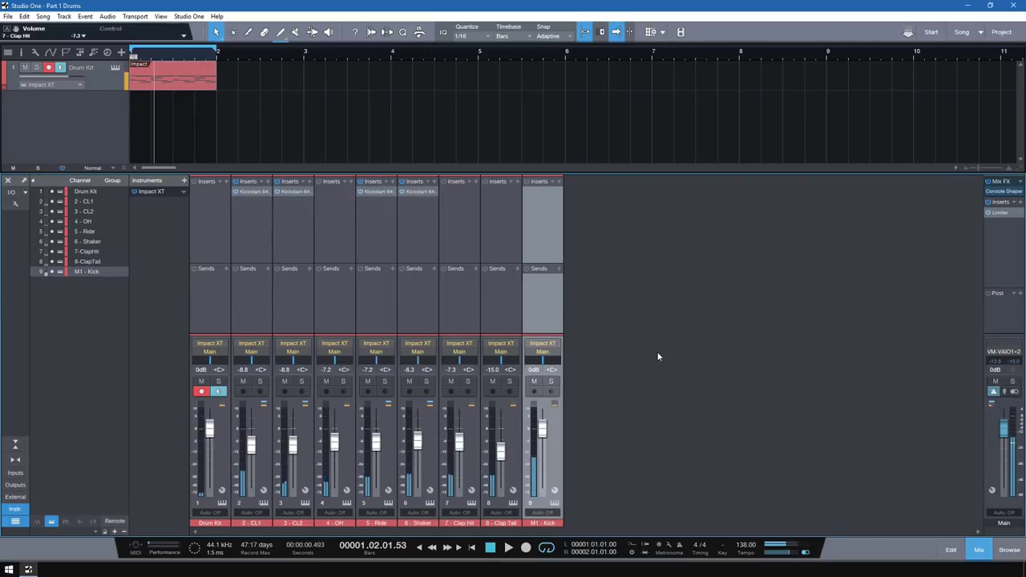